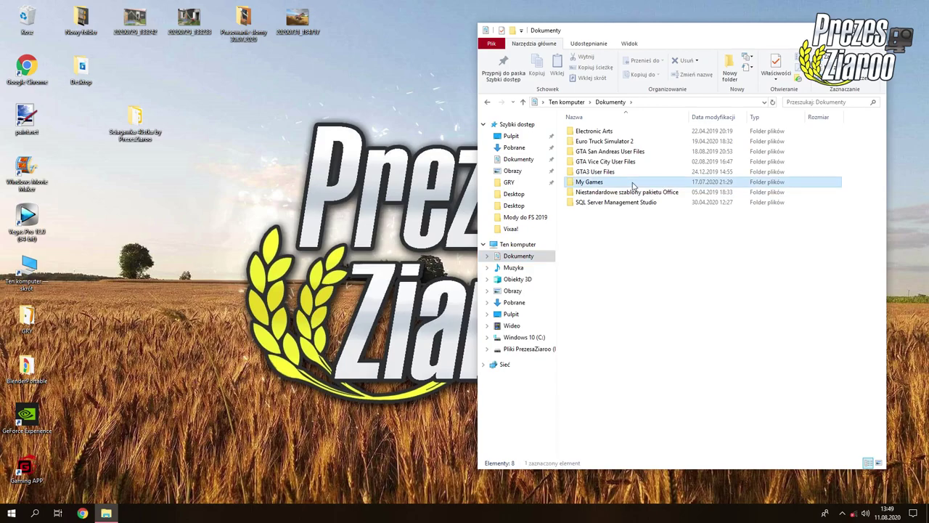
# Open the FS19_Ursus_c360_3P_MafiaSolec_by_PrezesZiaroo mod folder and the desktop folder Sciagawka 40stka by PrezesZiaroo in separate windows.
pyautogui.doubleClick(662, 174)
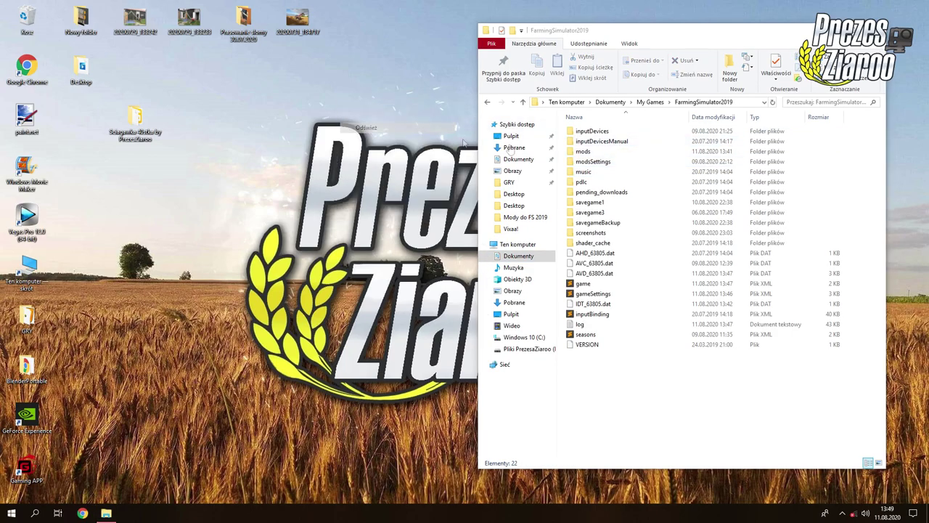
pyautogui.doubleClick(610, 152)
pyautogui.moveTo(715, 31); pyautogui.dragTo(633, 43)
pyautogui.doubleClick(556, 144)
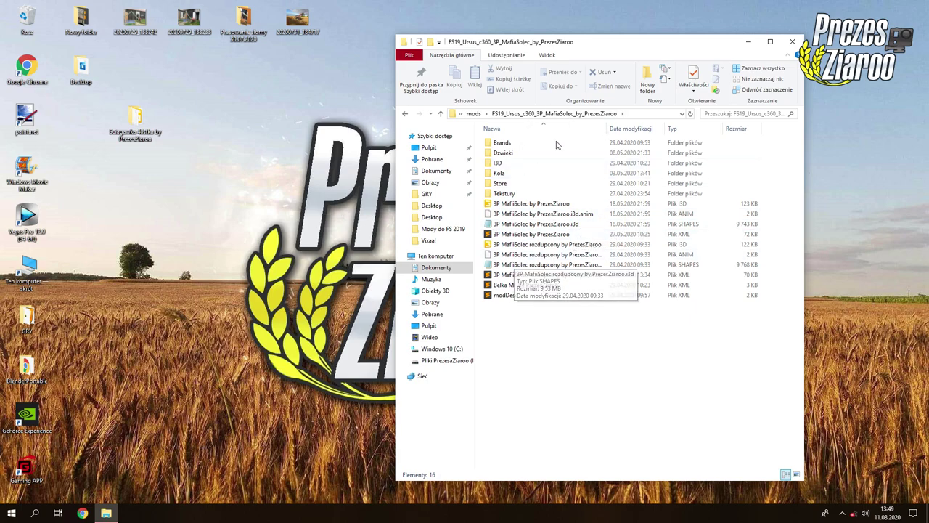
pyautogui.doubleClick(137, 125)
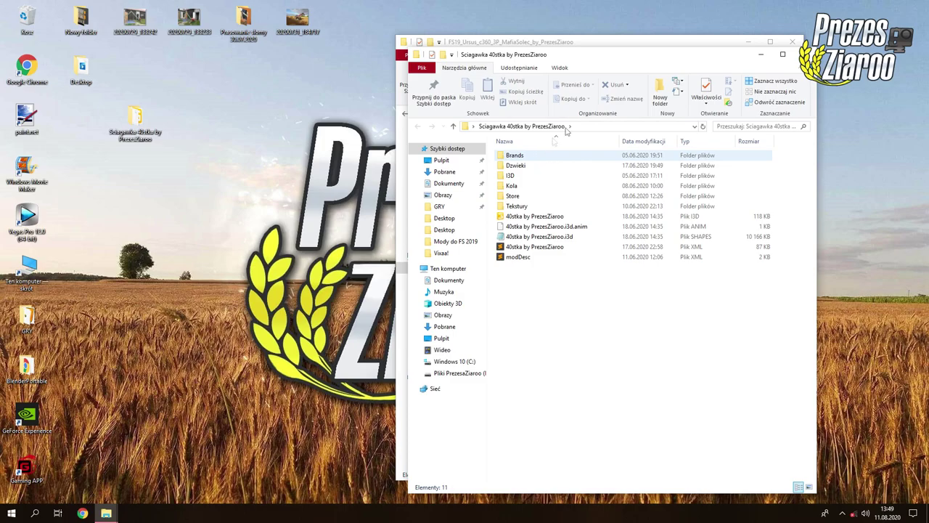
pyautogui.rightClick(194, 106)
pyautogui.click(221, 136)
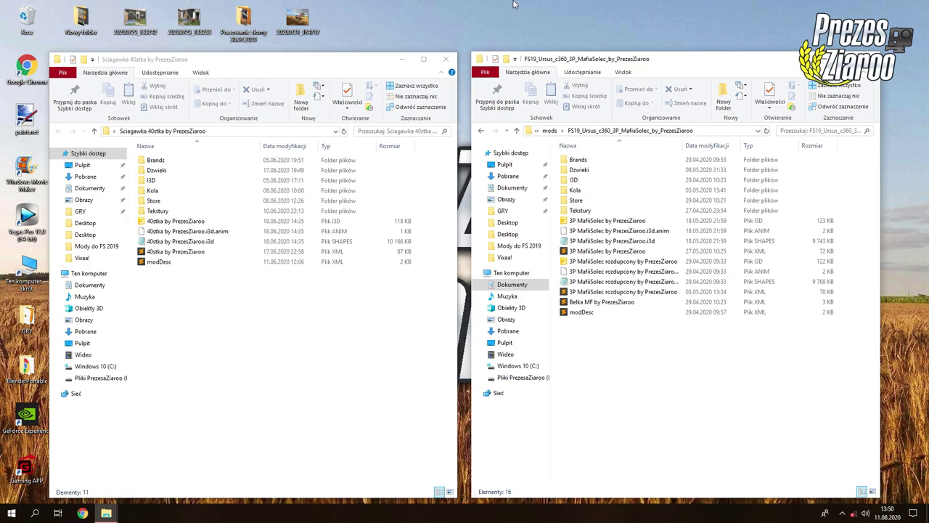
pyautogui.rightClick(462, 2)
pyautogui.click(479, 29)
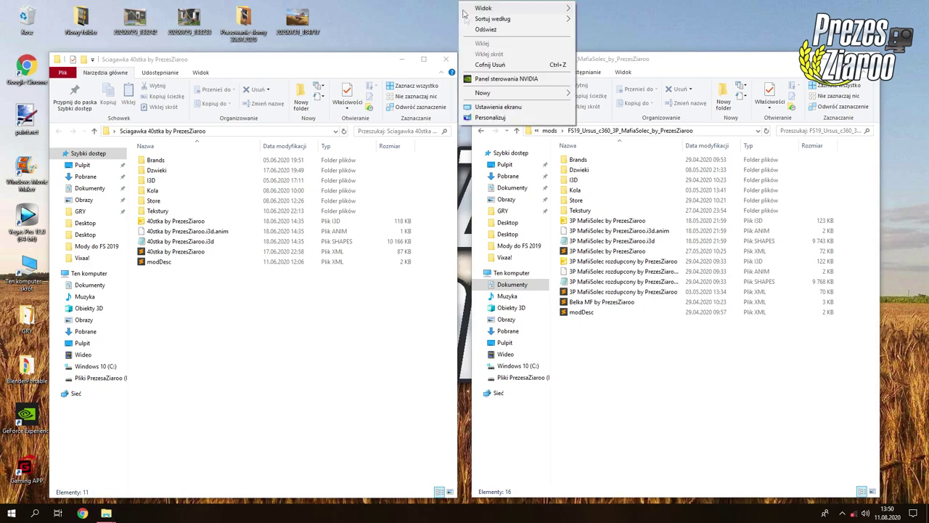
pyautogui.rightClick(494, 3)
pyautogui.click(501, 29)
pyautogui.rightClick(493, 3)
pyautogui.click(500, 30)
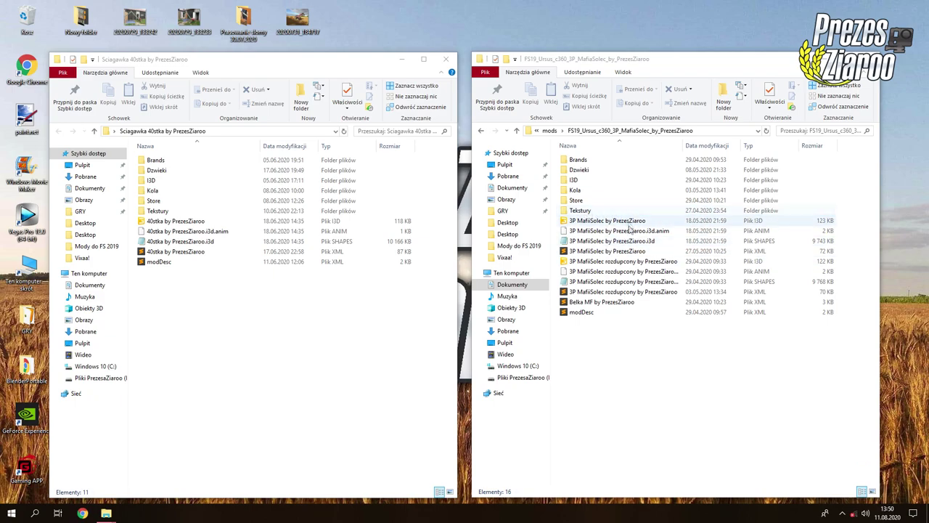
# Open the 3P MafiiSolec by PrezesZiaroo i3d model in GIANTS Editor 8.1.0 and show the whole tractor.
pyautogui.doubleClick(597, 225)
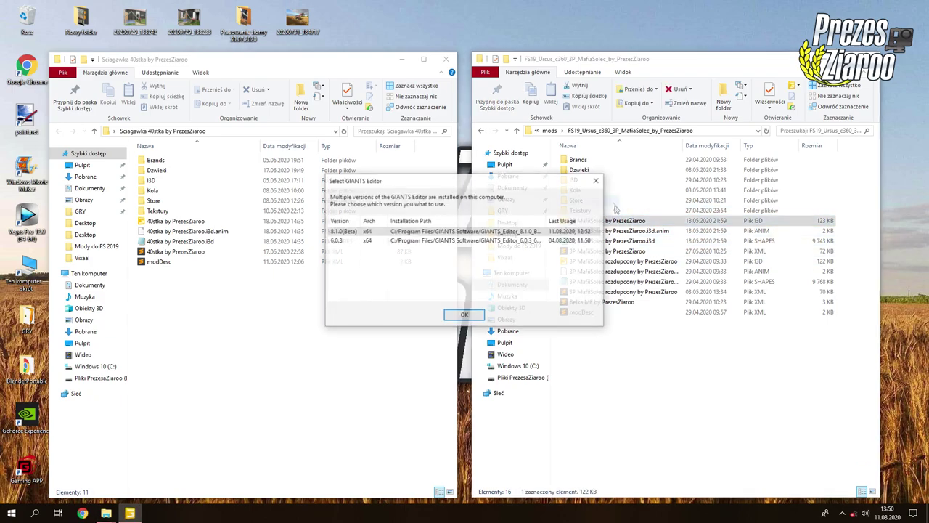
pyautogui.doubleClick(353, 232)
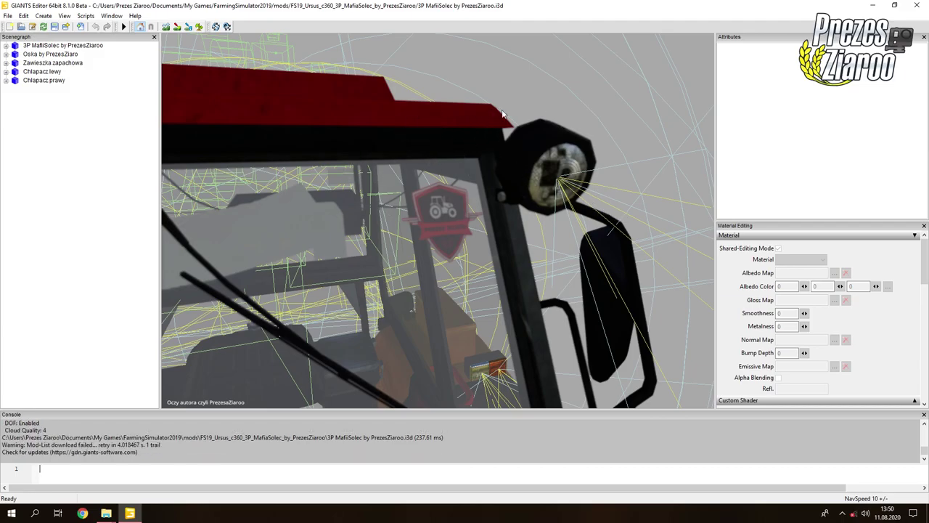
pyautogui.scroll(-5, 529, 124)
pyautogui.keyDown('alt'); pyautogui.moveTo(529, 124); pyautogui.dragTo(453, 102); pyautogui.keyUp('alt')
pyautogui.scroll(-5, 407, 124)
pyautogui.scroll(2, 438, 127)
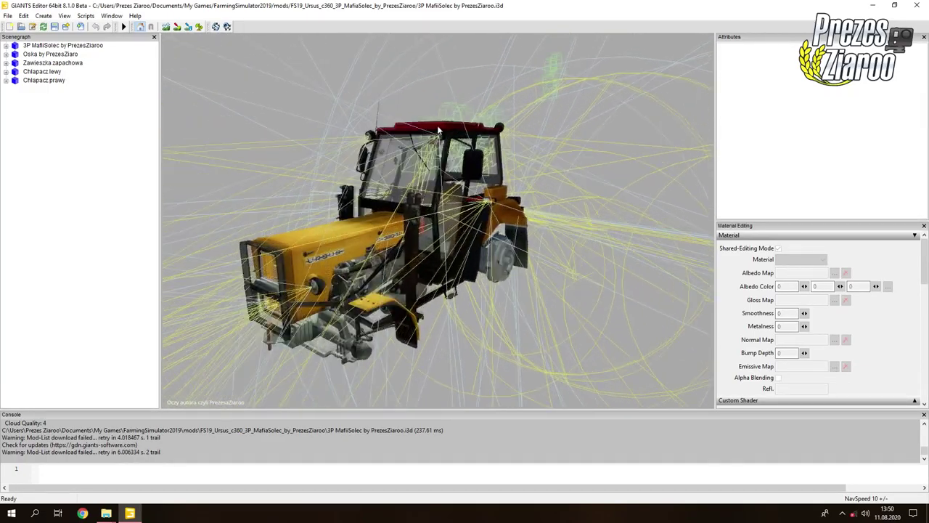
pyautogui.moveTo(437, 125); pyautogui.dragTo(441, 131, button='middle')
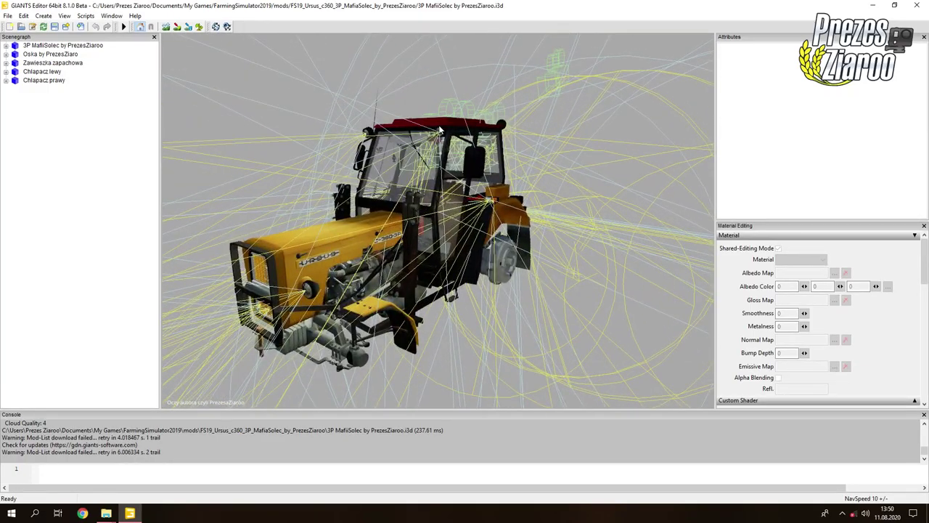
# Add a light to the 3P MafiiSolec scene to illuminate the tractor.
pyautogui.click(43, 16)
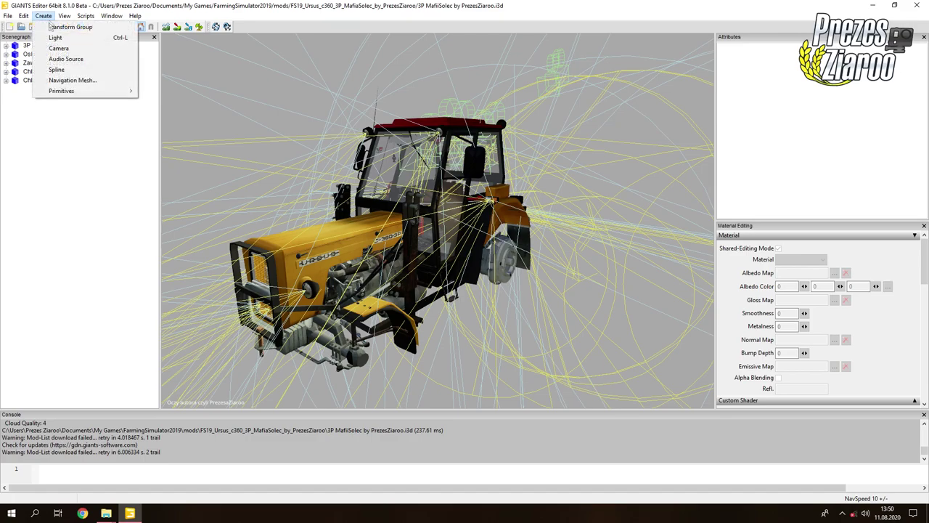
pyautogui.click(55, 37)
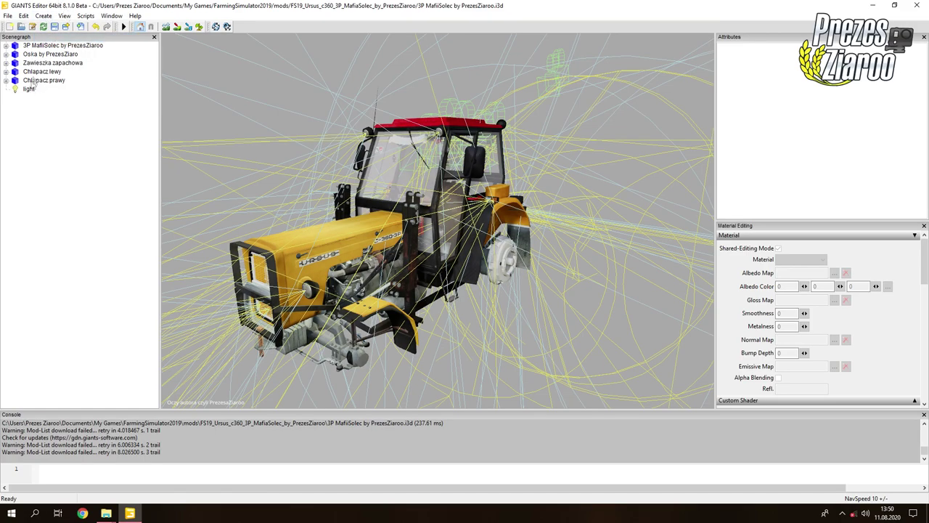
pyautogui.scroll(3, 368, 143)
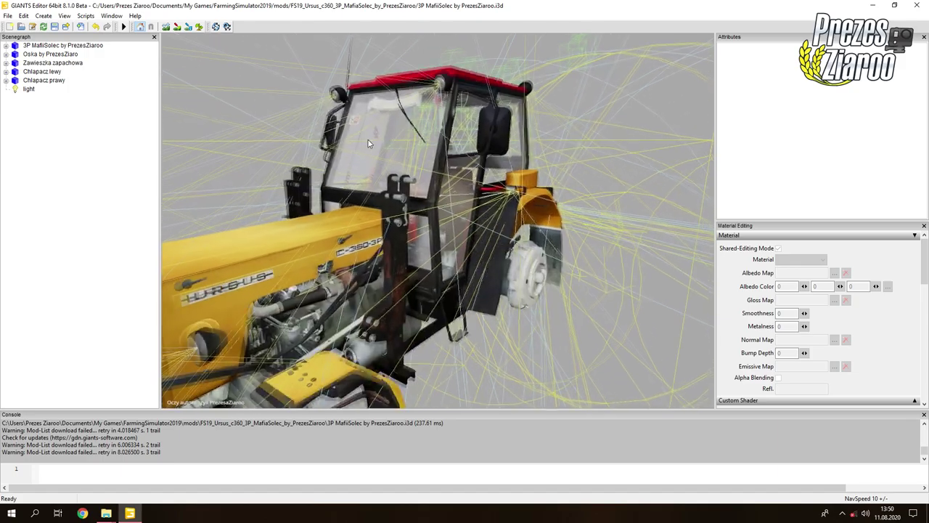
pyautogui.scroll(-2, 368, 143)
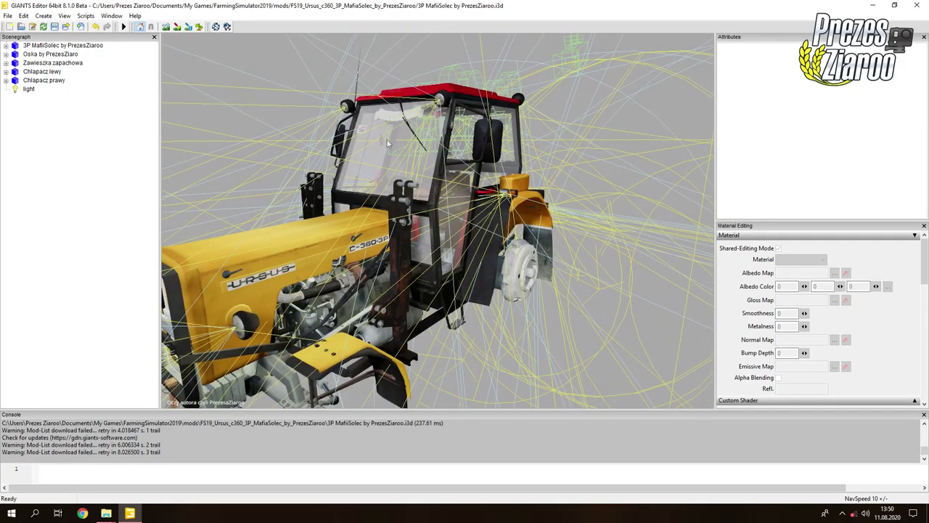
# Open the 40stka by PrezesZiaroo i3d model in a second GIANTS Editor 8.1.0 window and show the whole tractor.
pyautogui.click(873, 5)
pyautogui.doubleClick(155, 222)
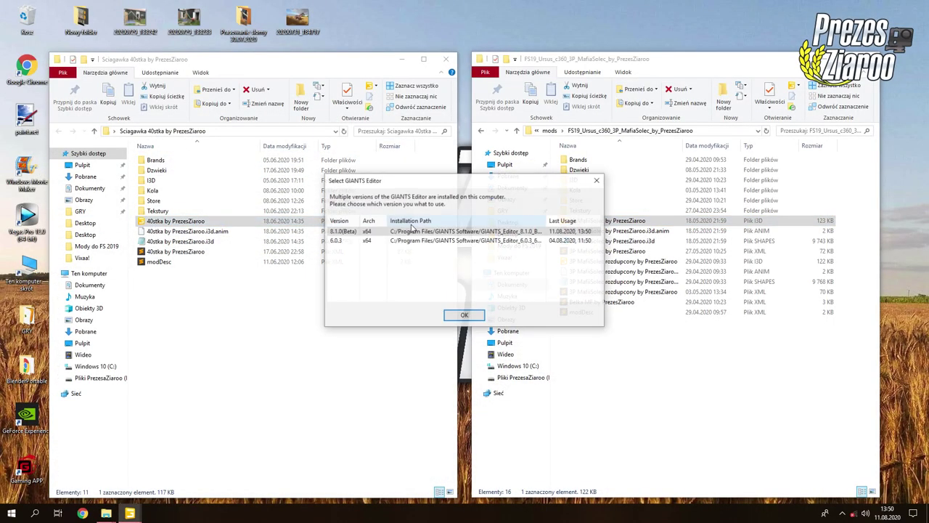
pyautogui.doubleClick(346, 233)
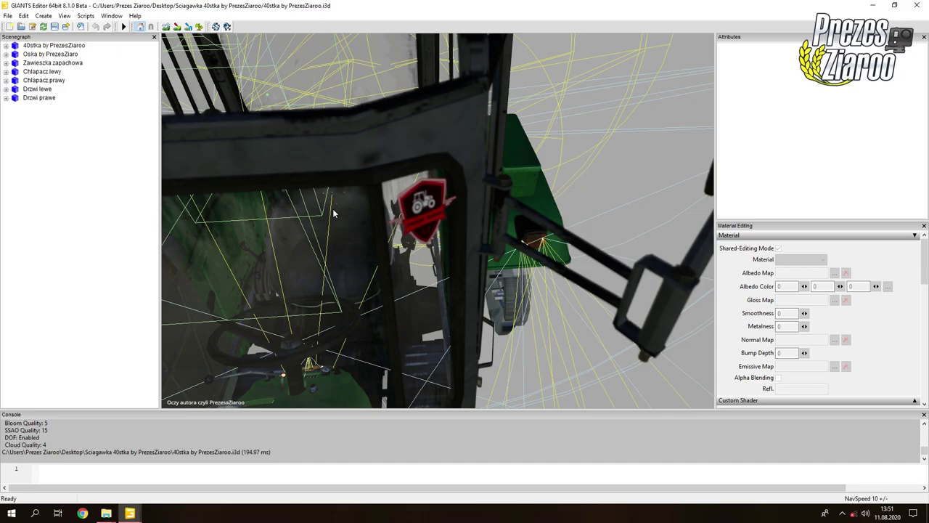
pyautogui.scroll(-5, 376, 179)
pyautogui.moveTo(376, 179)
pyautogui.keyDown('alt'); pyautogui.mouseDown()
pyautogui.moveTo(371, 157)
pyautogui.moveTo(373, 170)
pyautogui.mouseUp(); pyautogui.keyUp('alt')
pyautogui.scroll(2, 376, 181)
pyautogui.scroll(-3, 374, 166)
pyautogui.scroll(2, 374, 170)
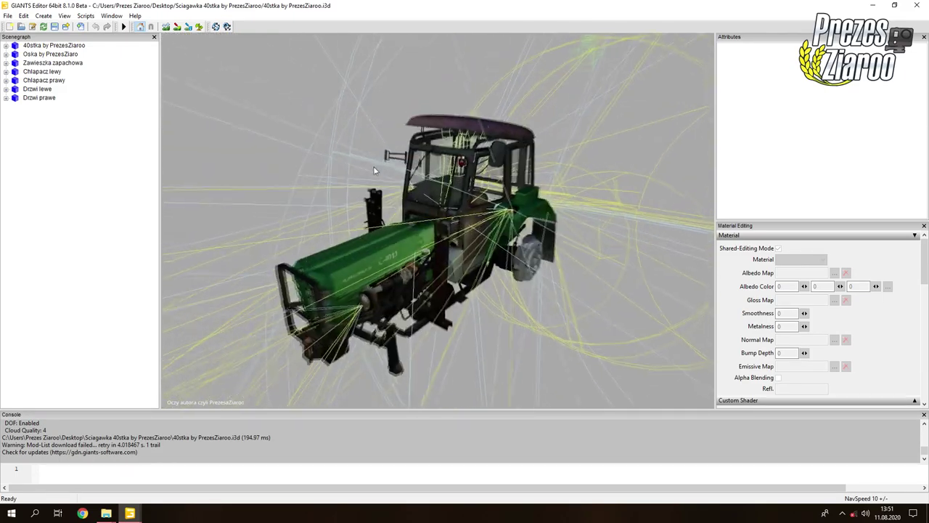
# Switch back to the 3P MafiiSolec scene and import the 40stka by PrezesZiaroo i3d file from the Sciagawka folder.
pyautogui.click(869, 6)
pyautogui.click(132, 513)
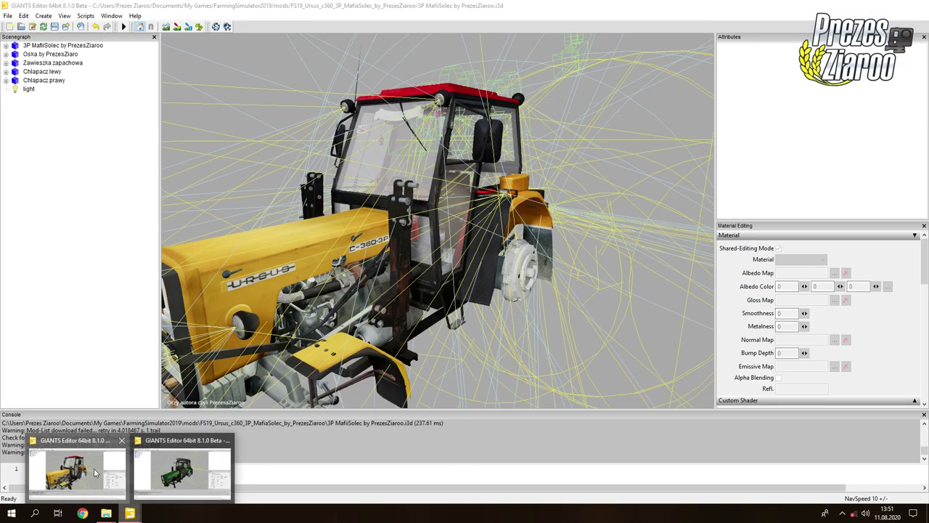
pyautogui.click(95, 472)
pyautogui.click(32, 26)
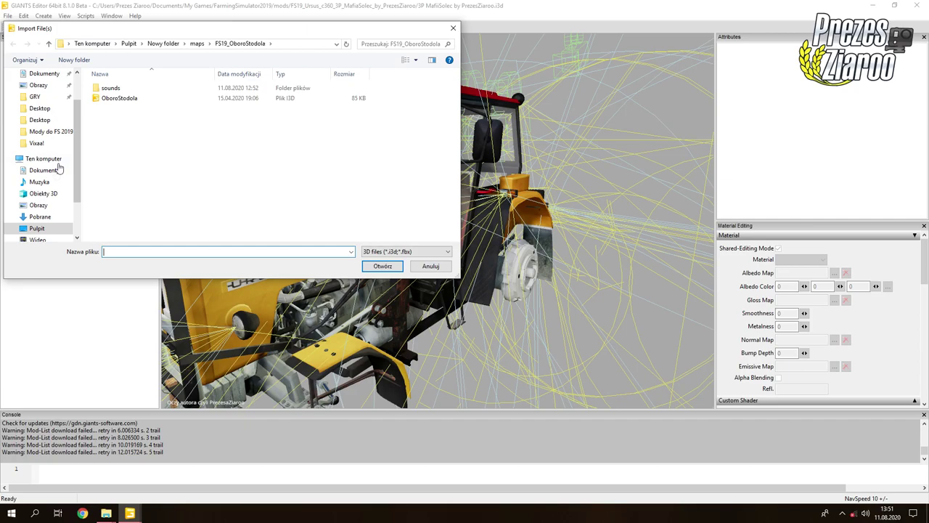
pyautogui.click(45, 227)
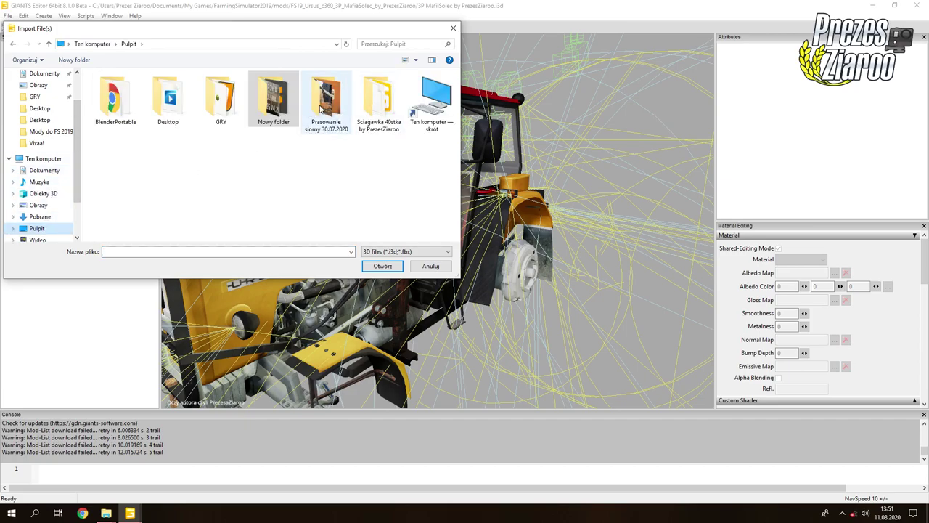
pyautogui.doubleClick(365, 106)
pyautogui.doubleClick(141, 151)
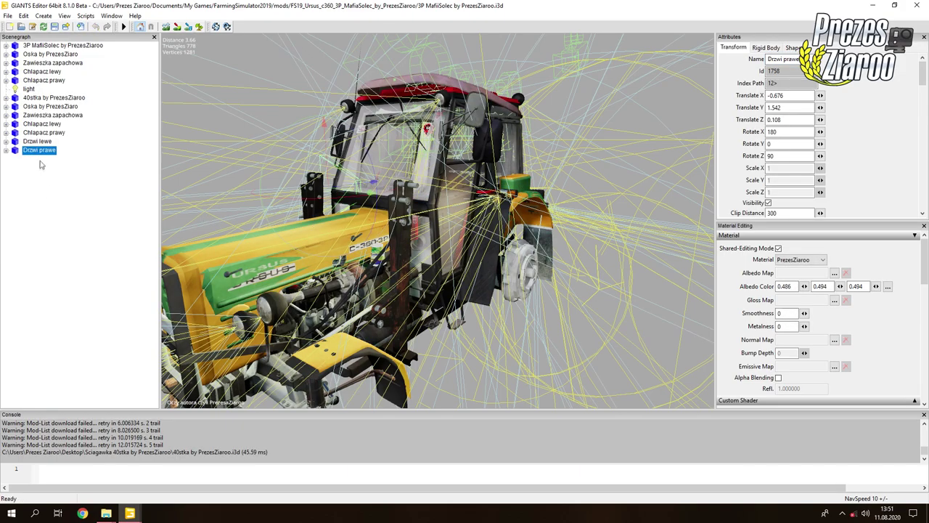
# Delete the imported 40stka body, Oska, Zawieszka zapachowa, Chlapacz lewy and Chlapacz prawy, keeping only the two door components.
pyautogui.click(42, 125)
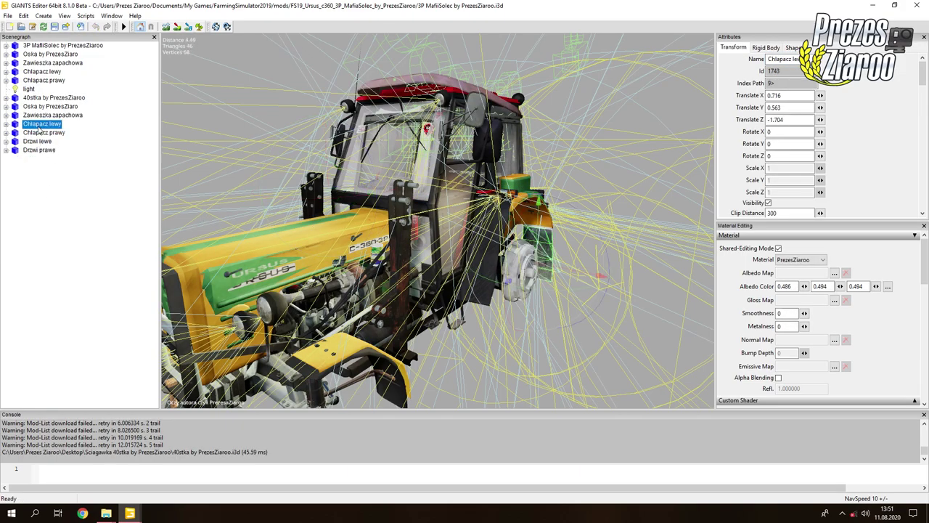
pyautogui.click(44, 98)
pyautogui.click(44, 107)
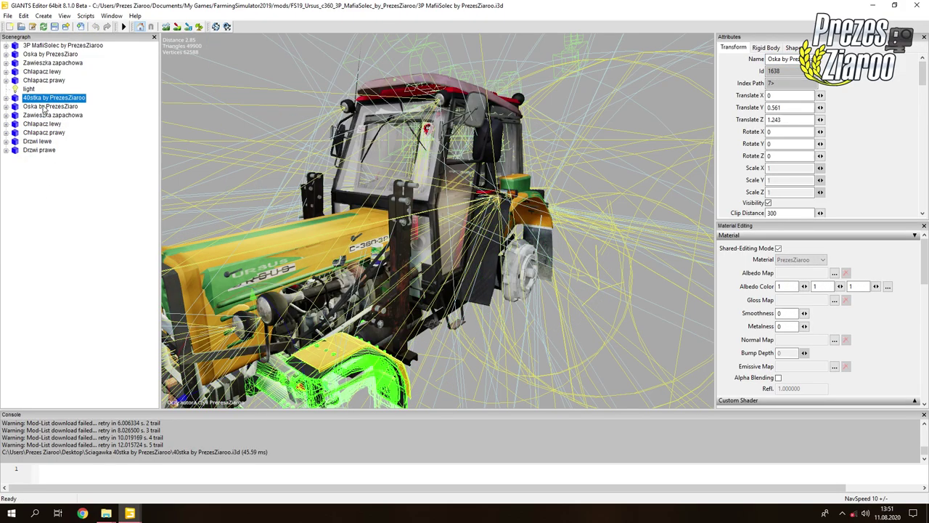
pyautogui.click(38, 150)
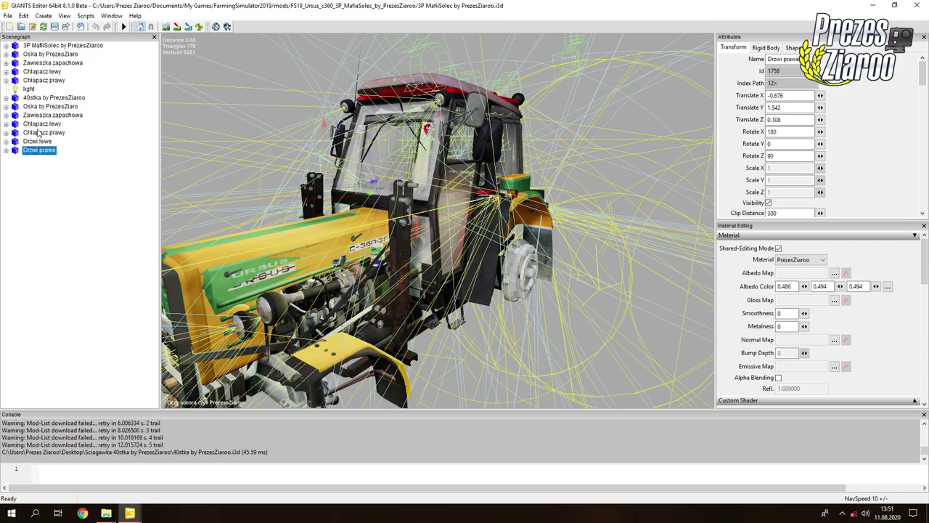
pyautogui.click(37, 134)
pyautogui.moveTo(38, 135); pyautogui.dragTo(32, 93)
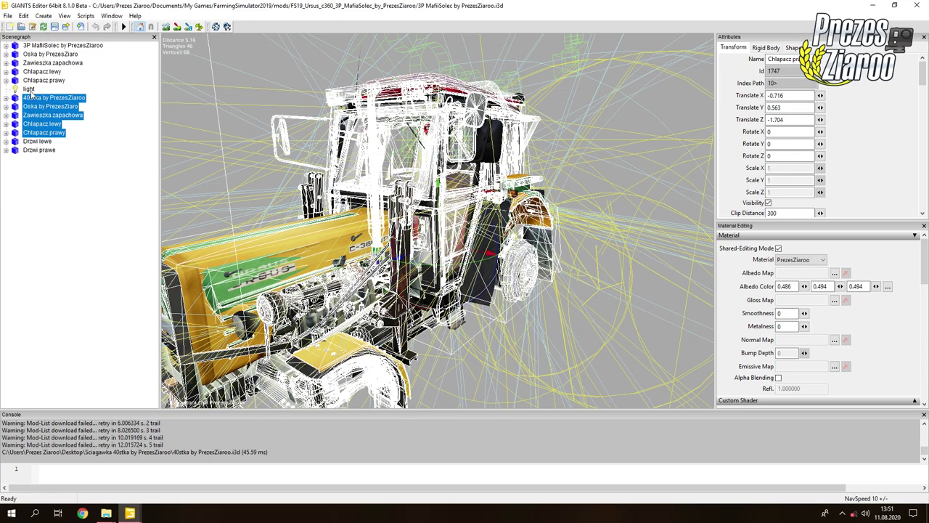
pyautogui.press('Delete')
# Move the light below Drzwi lewe and Drzwi prawe in the scene hierarchy.
pyautogui.click(35, 98)
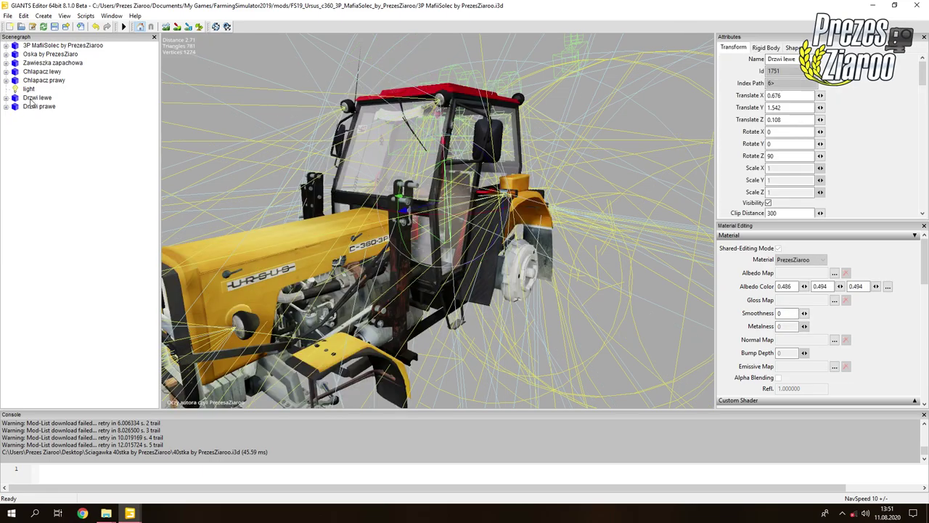
pyautogui.click(36, 107)
pyautogui.click(31, 99)
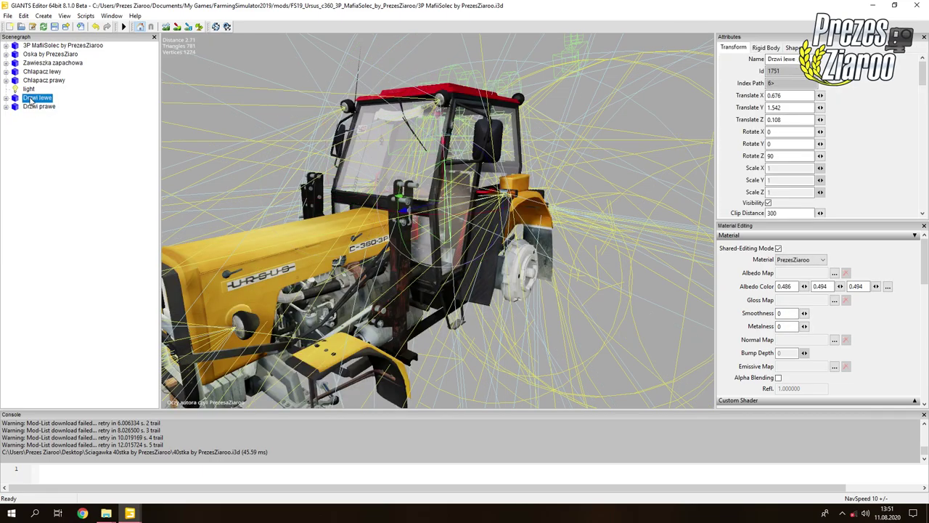
pyautogui.click(28, 90)
pyautogui.rightClick(25, 89)
pyautogui.click(45, 142)
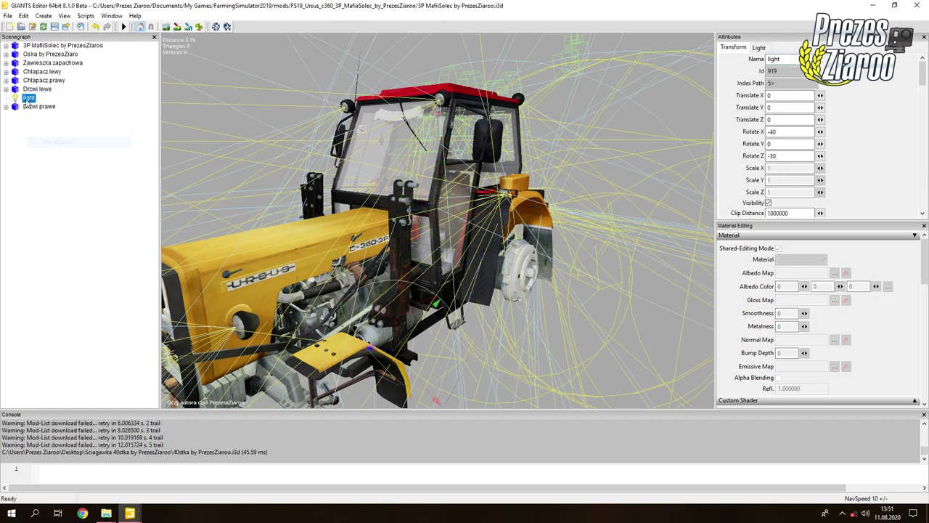
pyautogui.rightClick(26, 99)
pyautogui.click(51, 151)
pyautogui.click(42, 89)
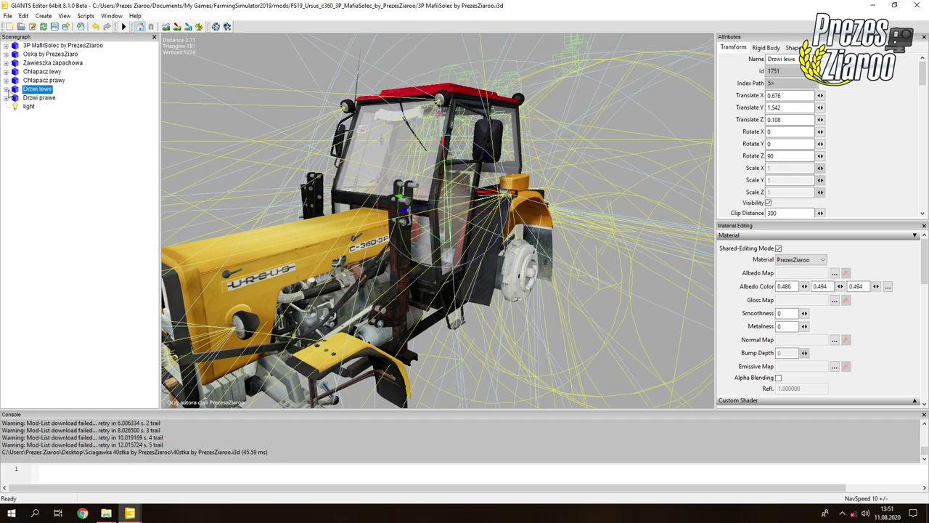
pyautogui.click(53, 71)
pyautogui.click(47, 81)
pyautogui.click(49, 72)
pyautogui.click(50, 72)
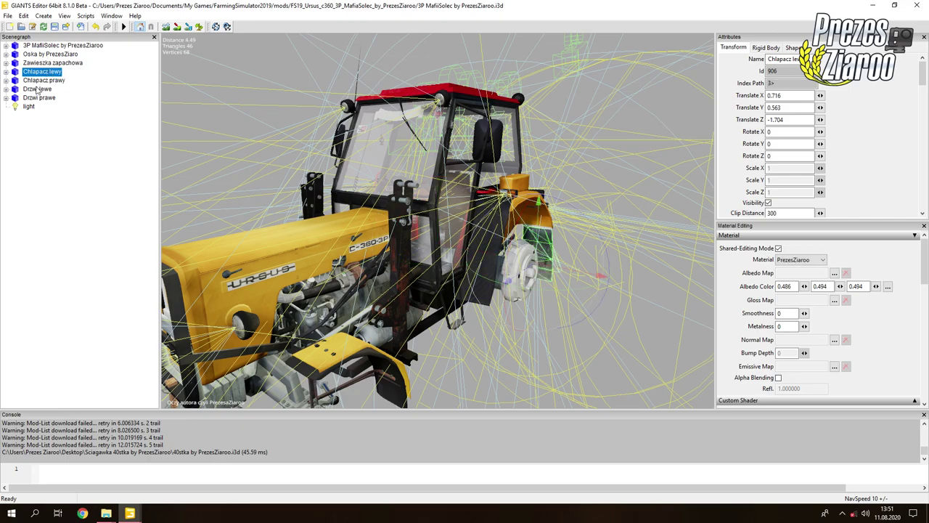
# Set Scale X, Y and Z to 1 for the Drzwi lewe transform group inside the left door component.
pyautogui.click(34, 90)
pyautogui.click(6, 89)
pyautogui.click(36, 98)
pyautogui.click(36, 107)
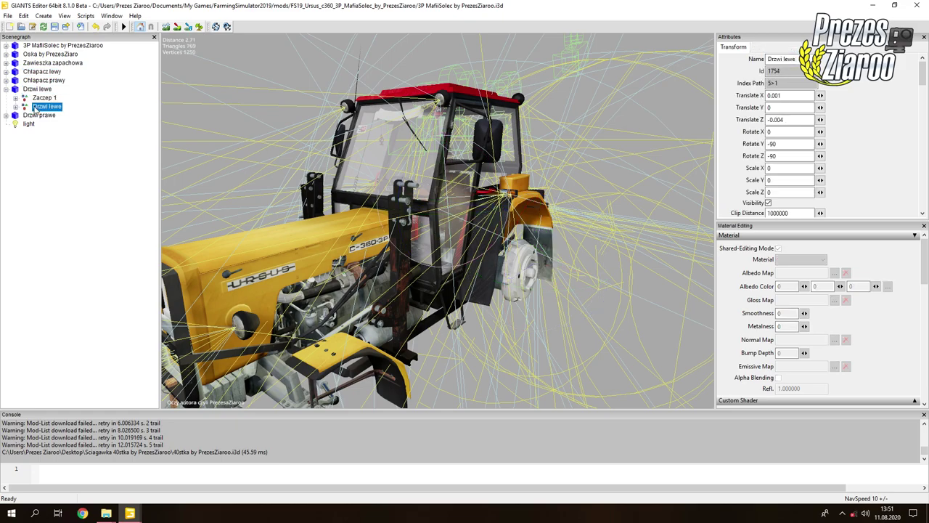
pyautogui.click(782, 167)
pyautogui.write('1')
pyautogui.press('Tab')
pyautogui.write('1')
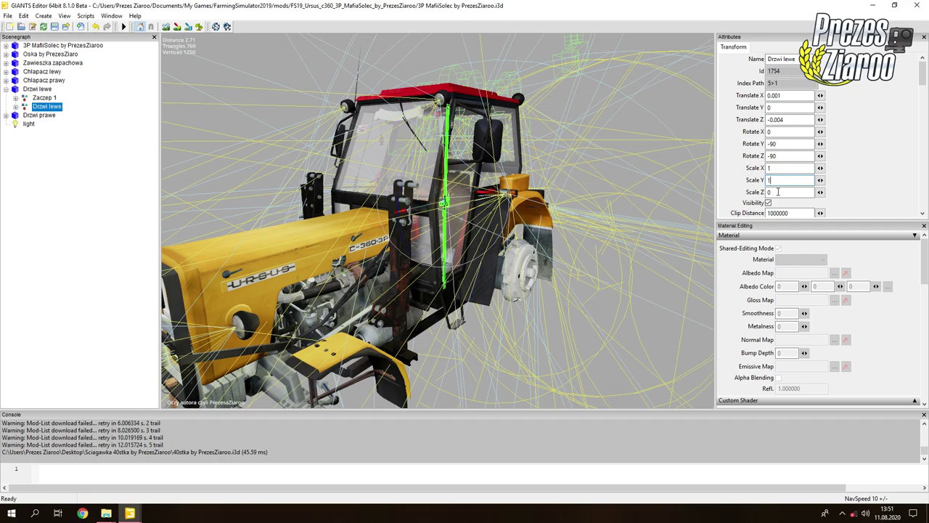
pyautogui.press('Tab')
pyautogui.write('1')
pyautogui.press('Tab')
# Expand the left door's Drzwi lewe and Drzwi lewe Rotacja groups and inspect the door frame and glass shapes.
pyautogui.click(15, 106)
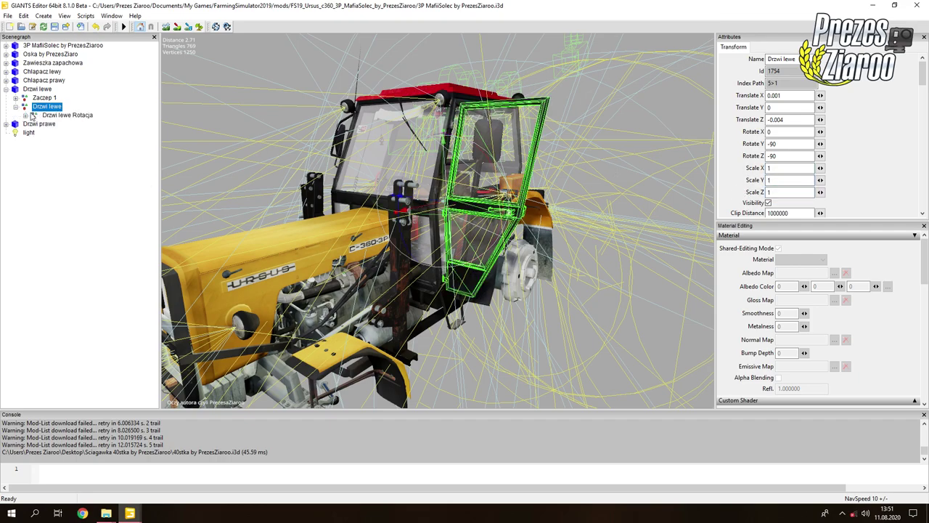
pyautogui.click(33, 114)
pyautogui.click(25, 115)
pyautogui.click(60, 125)
pyautogui.click(64, 132)
pyautogui.click(65, 124)
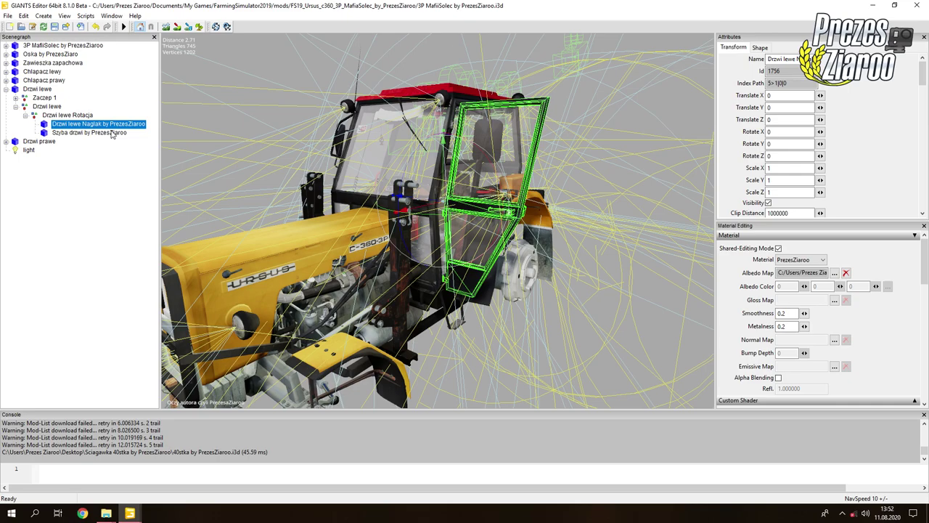
# Expand the Drzwi prawe component down to the frame and glass shapes inside Drzwi prawe Rotacja.
pyautogui.click(6, 142)
pyautogui.click(33, 150)
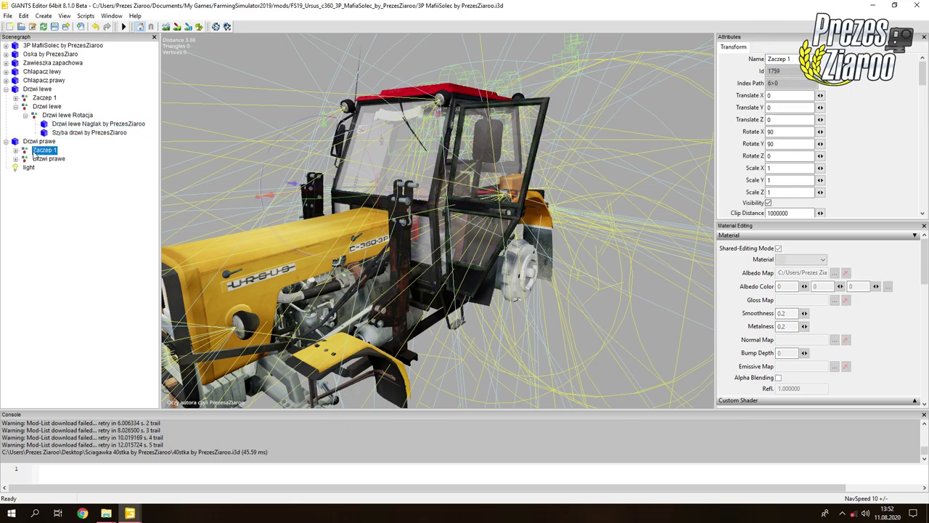
pyautogui.click(34, 158)
pyautogui.click(16, 159)
pyautogui.click(24, 167)
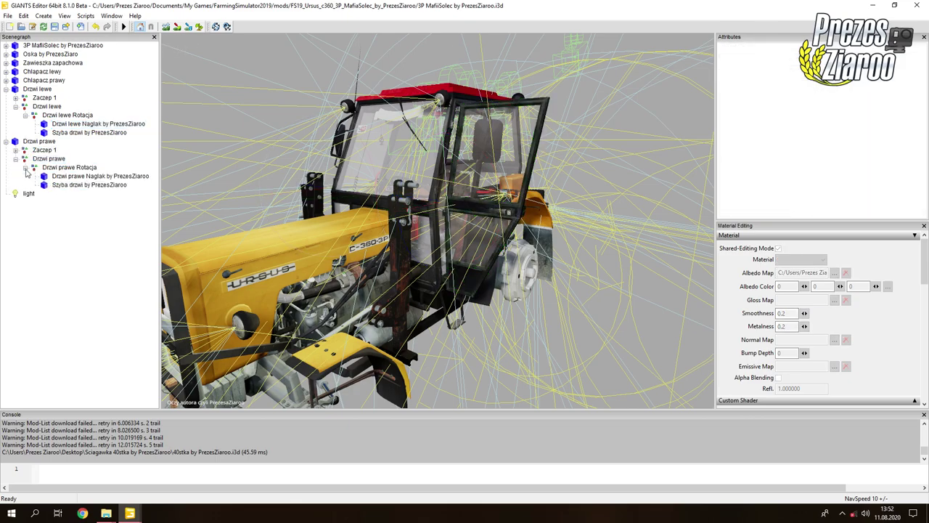
pyautogui.click(58, 176)
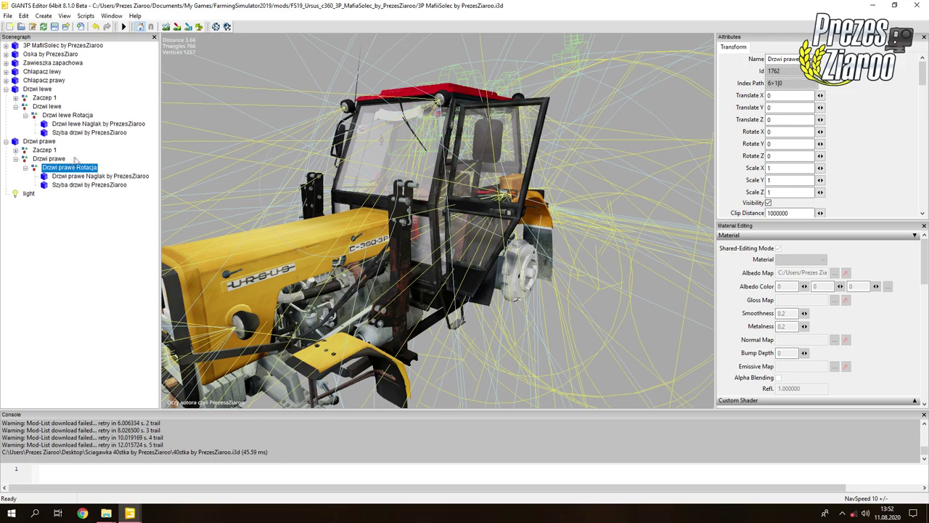
# Set Scale X, Y and Z to 1 for the Drzwi prawe transform group inside the right door component.
pyautogui.click(58, 159)
pyautogui.click(753, 168)
pyautogui.write('1')
pyautogui.press('Tab')
pyautogui.write('1')
pyautogui.press('Tab')
pyautogui.write('1')
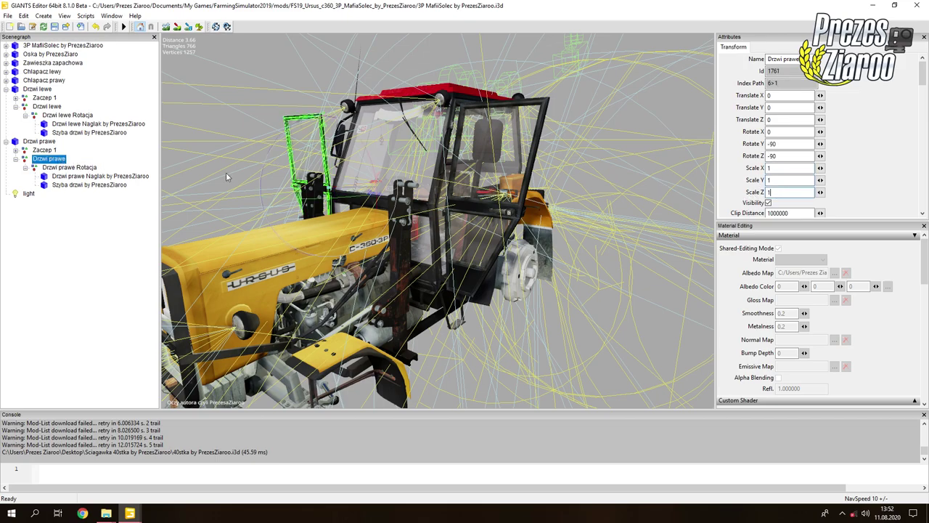
pyautogui.click(119, 149)
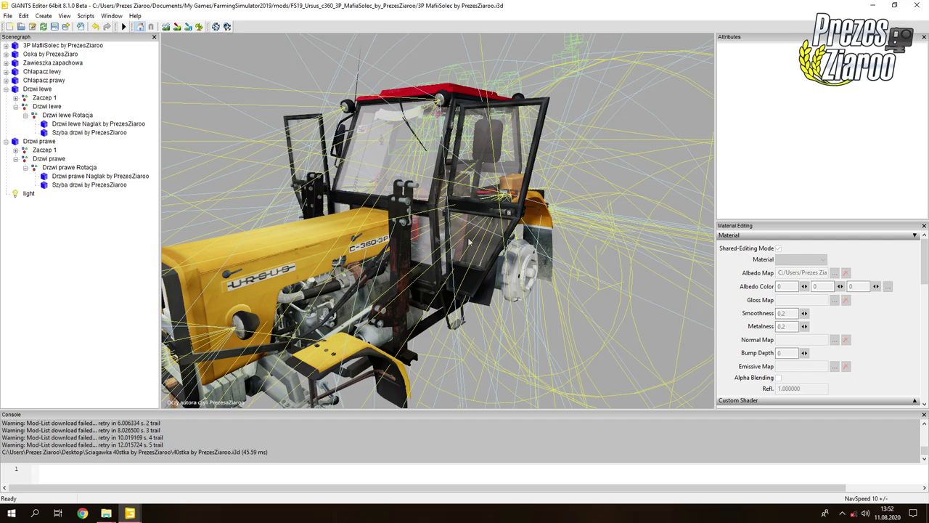
# Copy the inner Drzwi lewe group from Kabina Czeska by PrezesZiaroo within the 3P MafiiSolec tractor hierarchy.
pyautogui.click(6, 46)
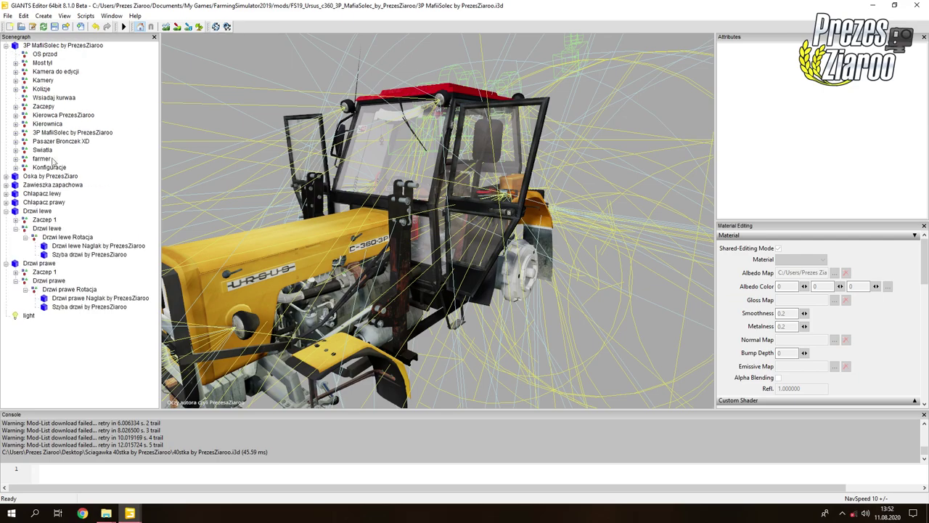
pyautogui.click(53, 133)
pyautogui.click(16, 132)
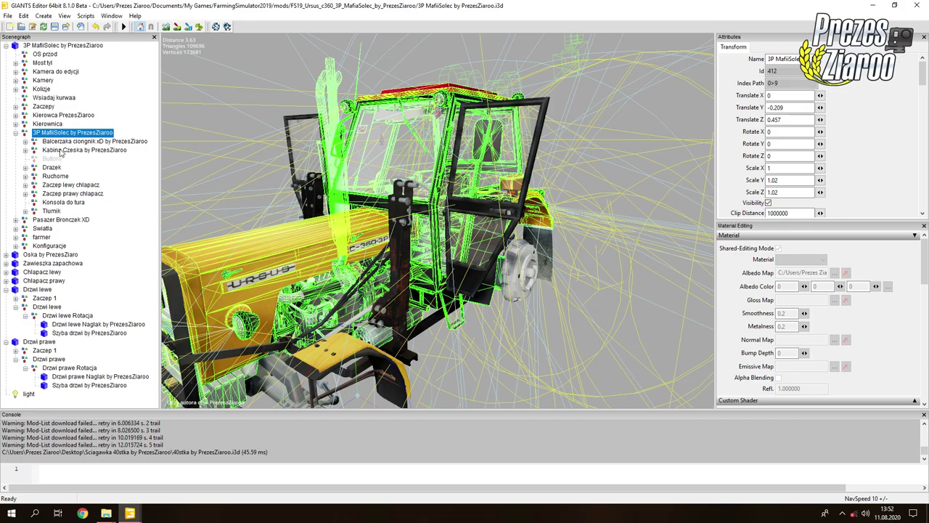
pyautogui.click(49, 151)
pyautogui.click(26, 151)
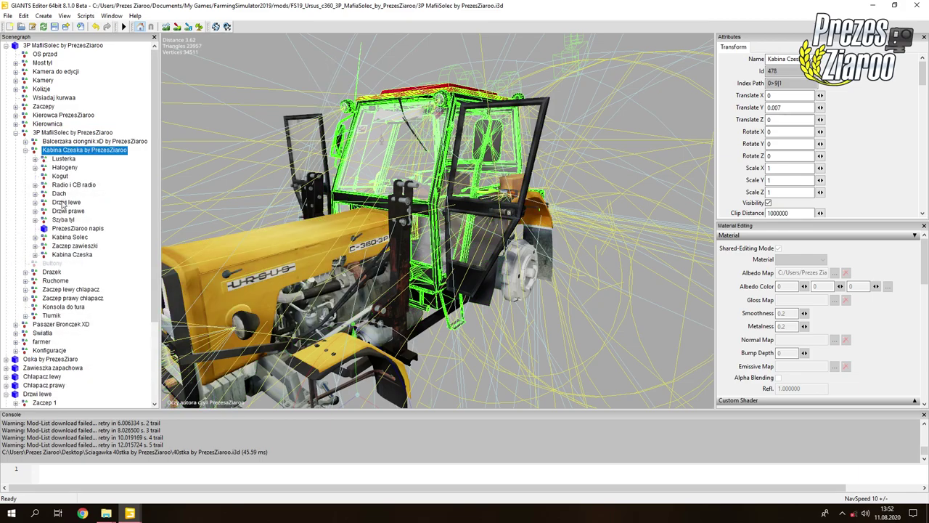
pyautogui.click(66, 202)
pyautogui.click(35, 203)
pyautogui.click(72, 211)
pyautogui.click(54, 211)
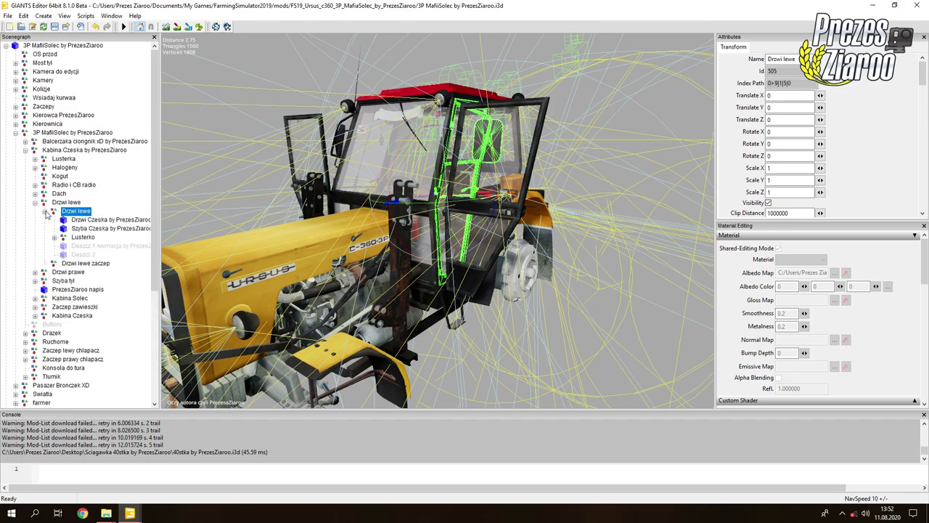
pyautogui.click(45, 211)
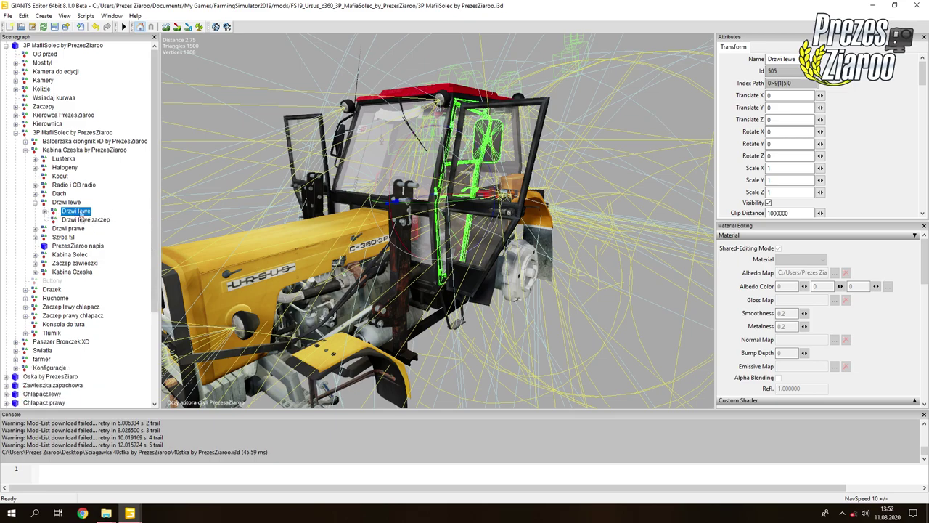
pyautogui.click(24, 16)
pyautogui.click(42, 64)
# Paste the cab's door group into the left door component's Drzwi lewe transform group, with translation and rotation at 0.
pyautogui.click(48, 116)
pyautogui.click(27, 114)
pyautogui.click(34, 106)
pyautogui.click(15, 107)
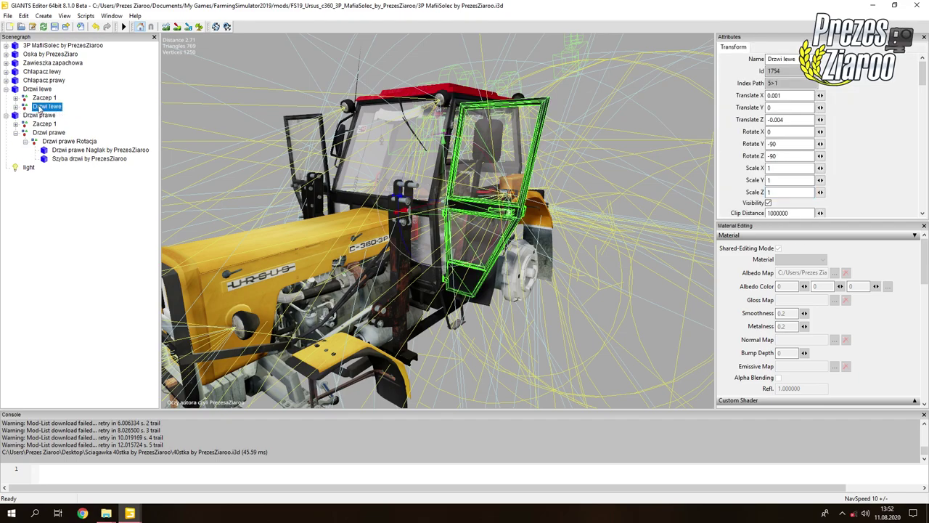
pyautogui.hotkey('ctrl', 'v')
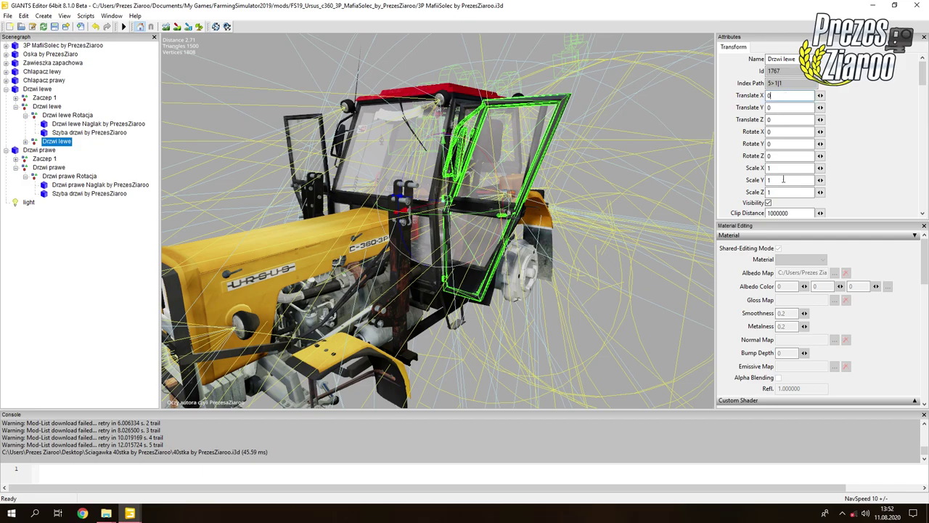
# Delete the imported Drzwi lewe Rotacja group from the left door component, leaving the pasted Drzwi lewe group.
pyautogui.click(64, 116)
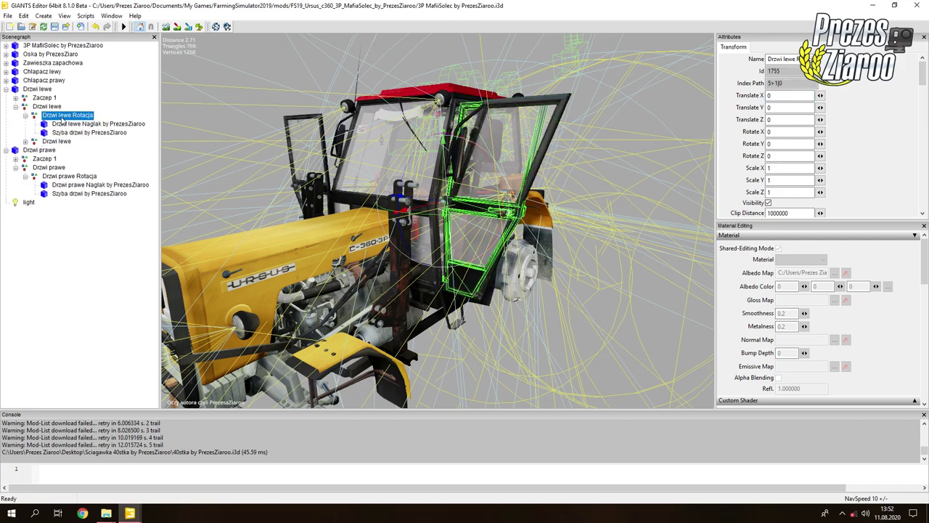
pyautogui.click(25, 115)
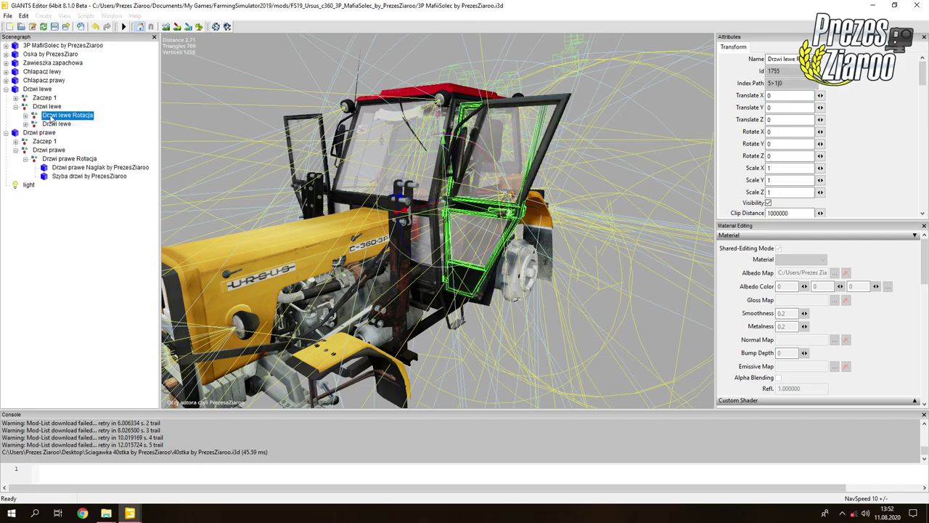
pyautogui.press('Delete')
pyautogui.click(50, 116)
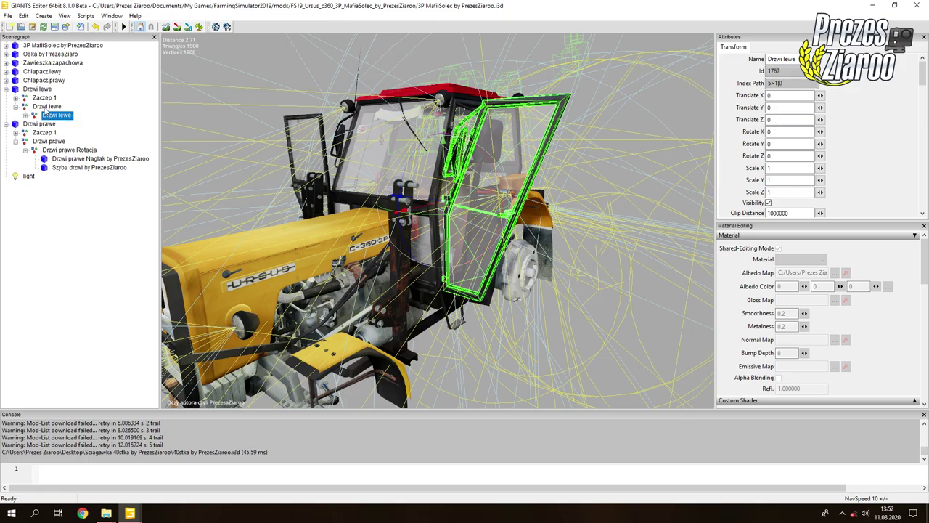
# Raise the Drzwi lewe component along the cab's hinge post to a Translate Y of about 1.604.
pyautogui.click(39, 91)
pyautogui.scroll(5, 519, 185)
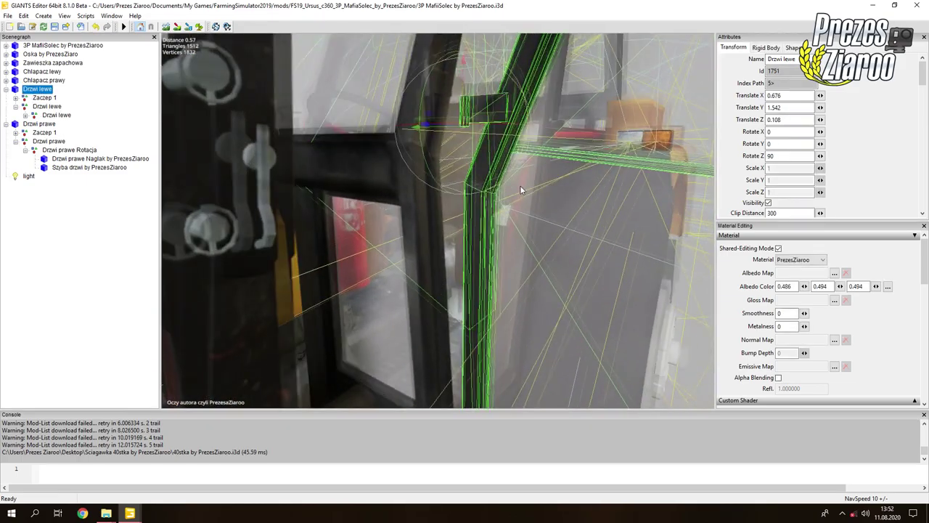
pyautogui.scroll(-3, 490, 155)
pyautogui.scroll(3, 490, 155)
pyautogui.keyDown('alt'); pyautogui.moveTo(490, 155); pyautogui.dragTo(504, 169); pyautogui.keyUp('alt')
pyautogui.scroll(5, 505, 170)
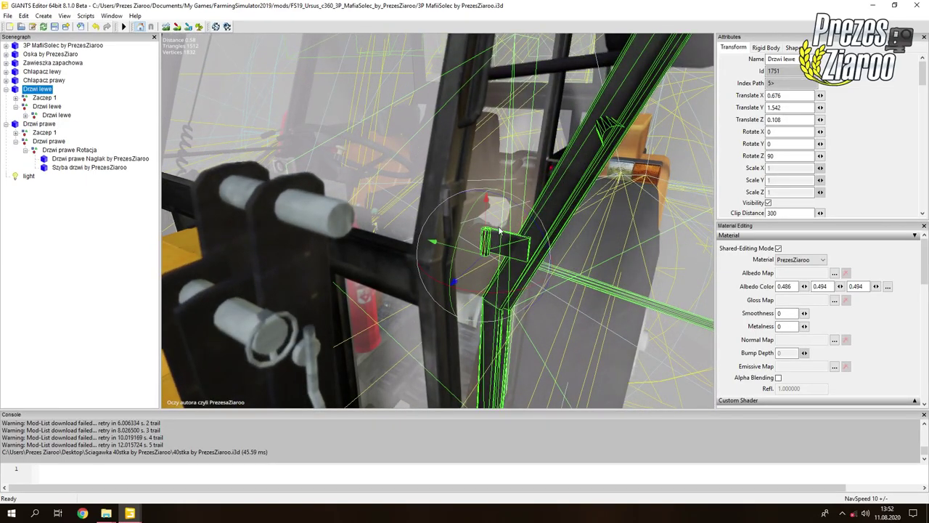
pyautogui.moveTo(487, 220); pyautogui.dragTo(489, 182)
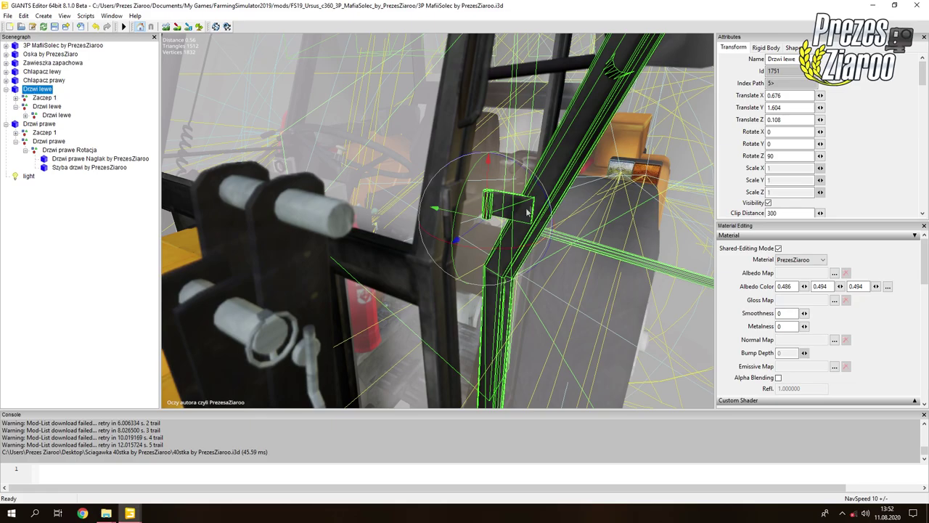
pyautogui.scroll(-5, 616, 149)
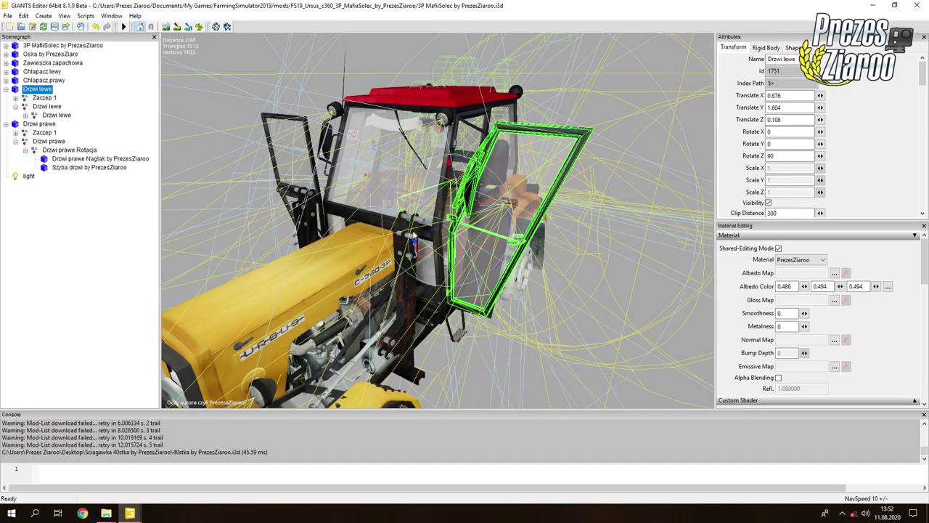
# Fit the Drzwi lewe component against the cab's hinge post at about X 0.601, Y 1.592, Z 0.101.
pyautogui.scroll(10, 421, 228)
pyautogui.moveTo(482, 220); pyautogui.dragTo(446, 189)
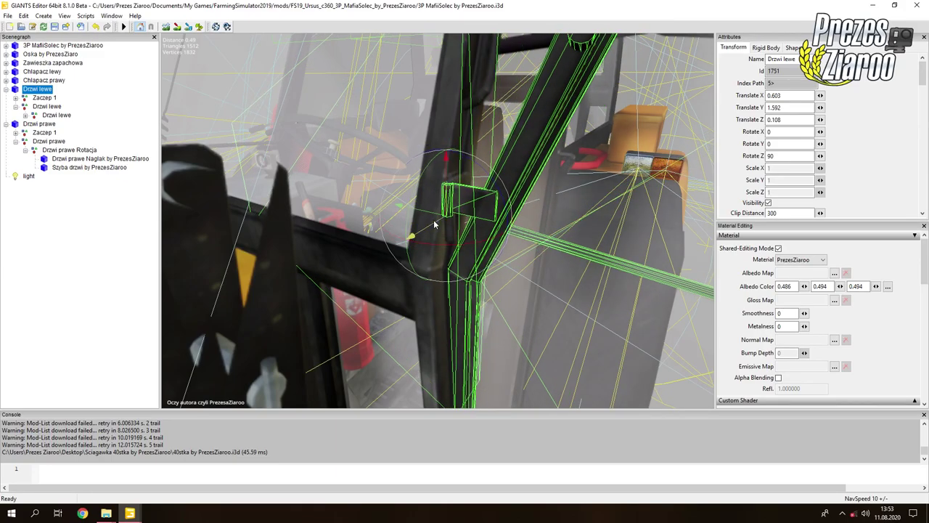
pyautogui.moveTo(434, 220); pyautogui.dragTo(457, 209)
pyautogui.scroll(-3, 436, 210)
pyautogui.scroll(3, 457, 210)
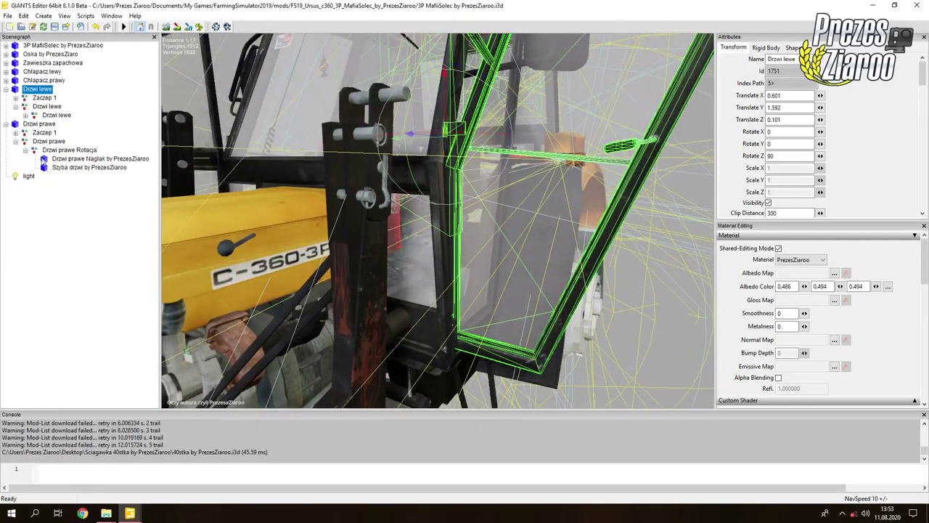
# Inspect the left door component's nested Drzwi lewe groups and the Drzwi Czeska and Szyba Czeska shapes.
pyautogui.click(44, 98)
pyautogui.click(46, 107)
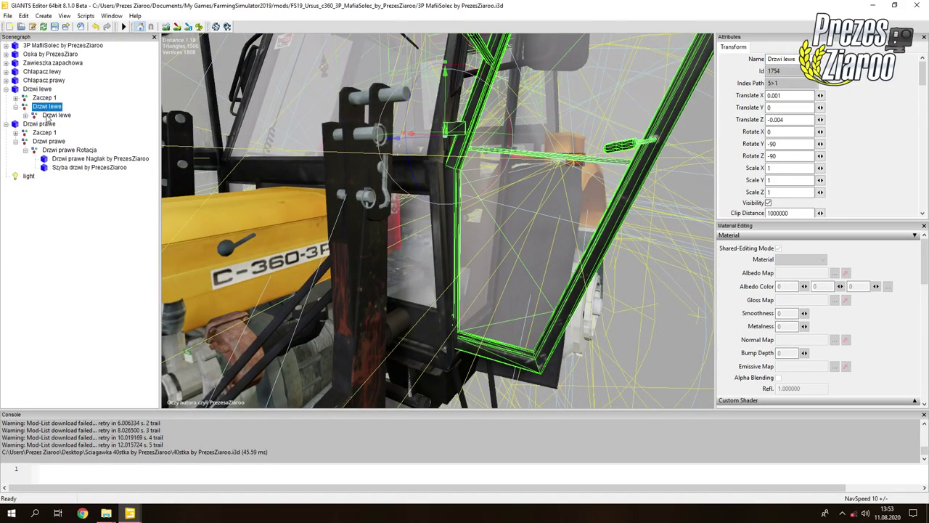
pyautogui.click(55, 116)
pyautogui.click(25, 116)
pyautogui.click(80, 123)
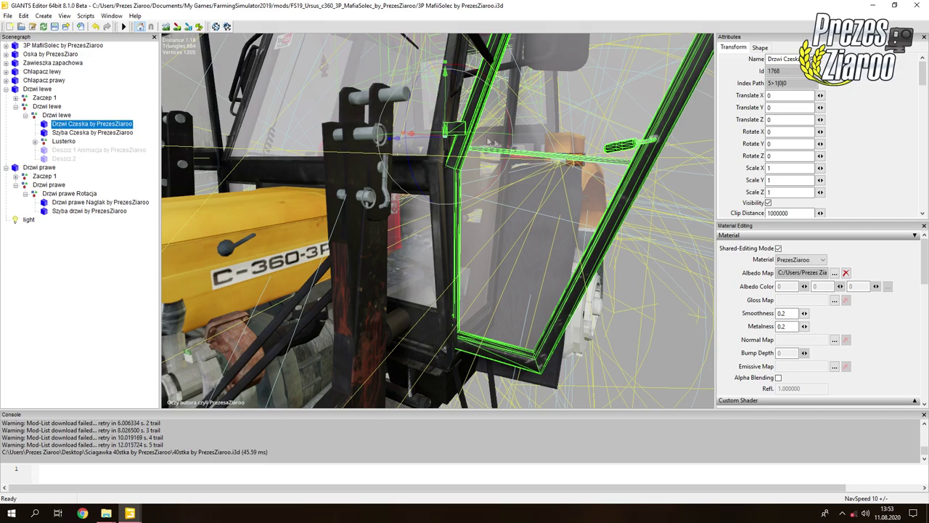
pyautogui.click(52, 132)
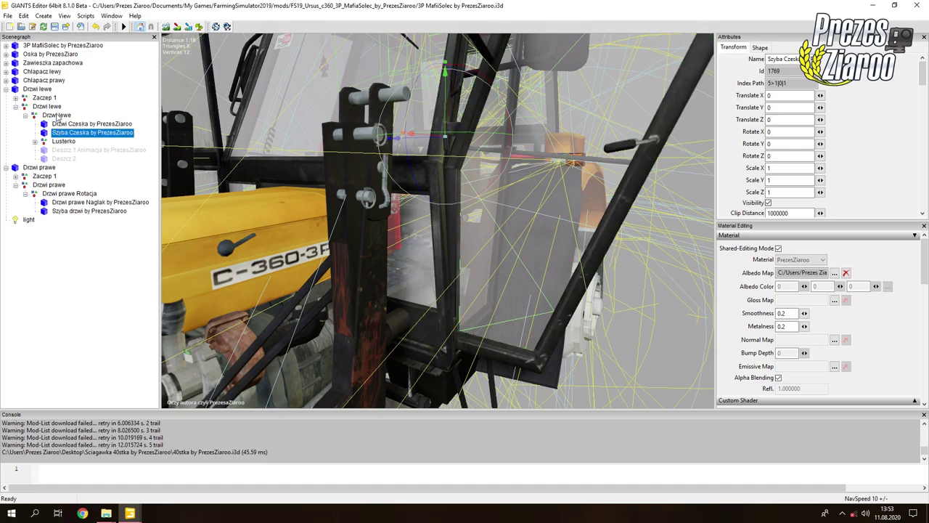
pyautogui.click(50, 114)
pyautogui.click(40, 106)
pyautogui.click(39, 108)
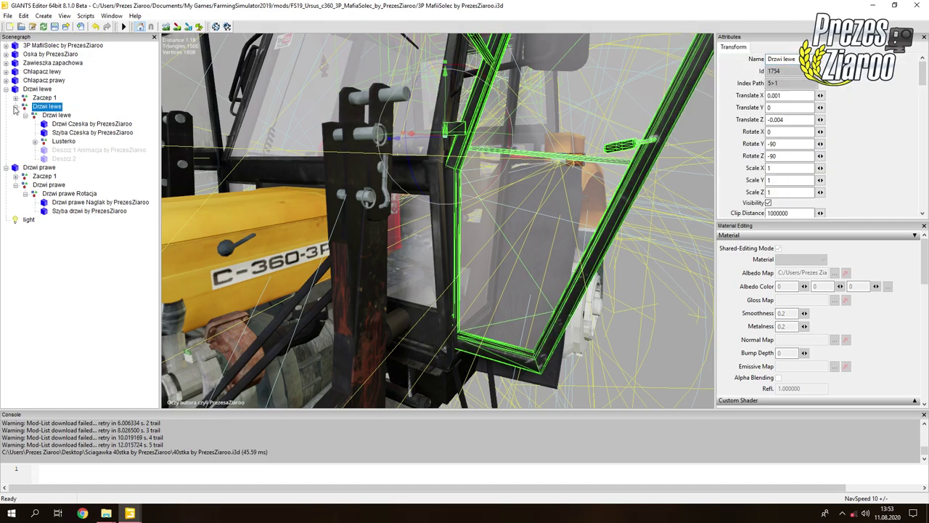
pyautogui.click(15, 106)
# Rotate the Drzwi lewe component to a Rotate Z of about 93.517 to align the door with the cab.
pyautogui.scroll(-5, 416, 135)
pyautogui.keyDown('alt'); pyautogui.moveTo(416, 135); pyautogui.dragTo(385, 170, button='middle'); pyautogui.keyUp('alt')
pyautogui.scroll(8, 385, 170)
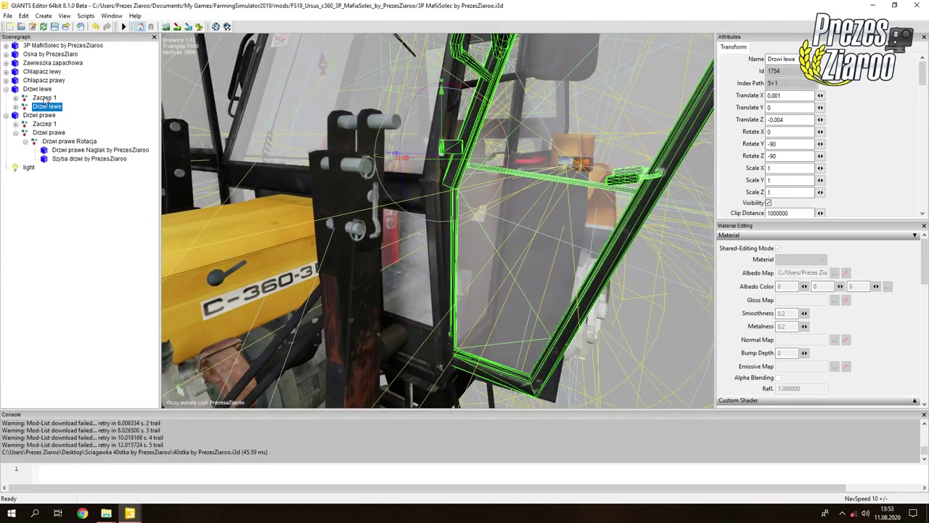
pyautogui.click(41, 89)
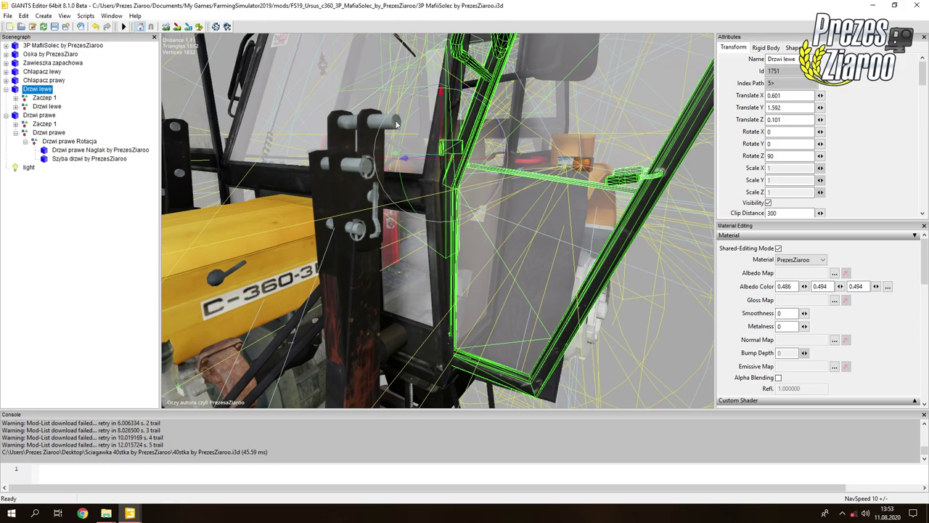
pyautogui.moveTo(467, 102); pyautogui.dragTo(475, 100)
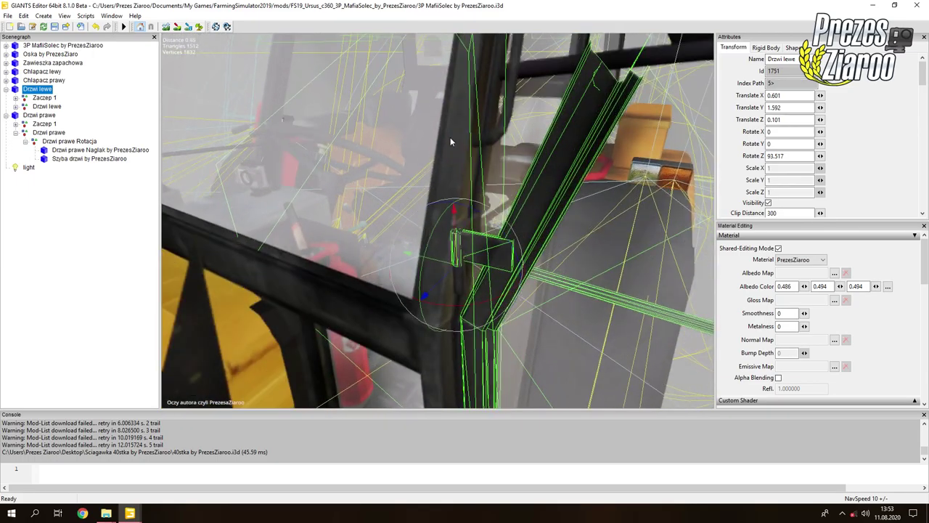
# Nudge the Drzwi lewe component to Translate X 0.602 and check the door's fit against the cab.
pyautogui.moveTo(441, 262)
pyautogui.mouseDown()
pyautogui.moveTo(456, 264)
pyautogui.moveTo(442, 257)
pyautogui.mouseUp()
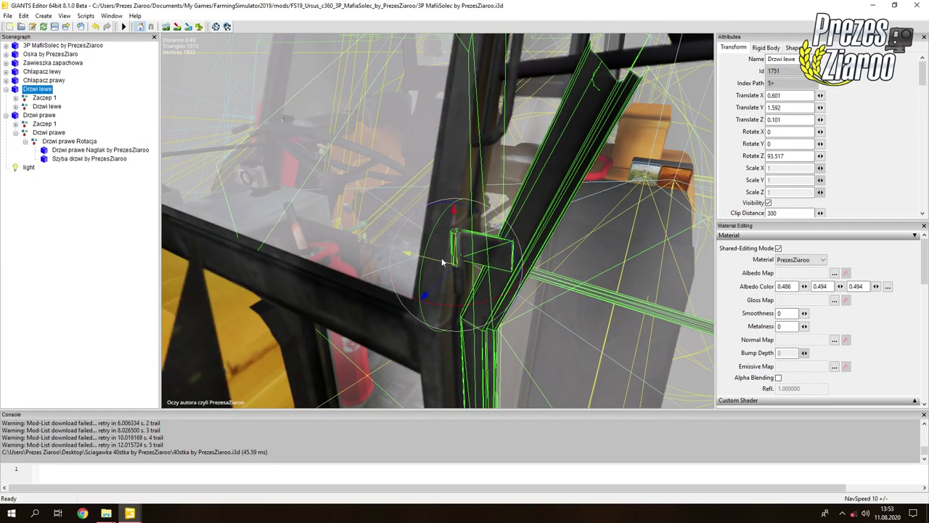
pyautogui.scroll(-8, 441, 263)
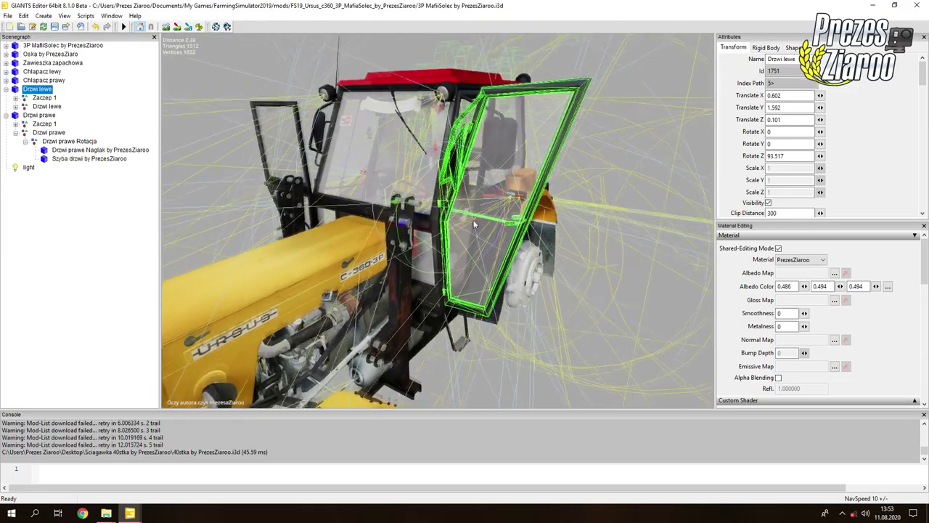
pyautogui.scroll(1, 481, 216)
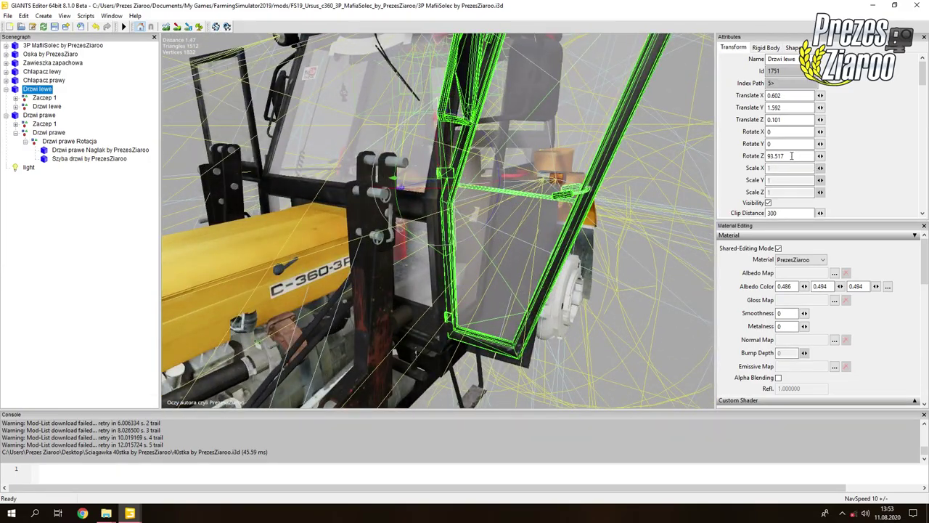
pyautogui.scroll(-5, 435, 116)
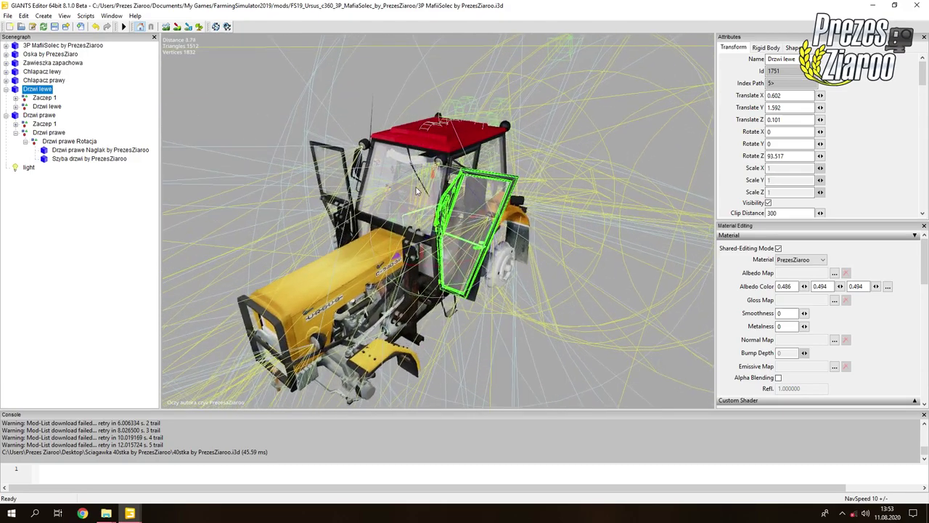
pyautogui.scroll(3, 436, 145)
pyautogui.keyDown('alt'); pyautogui.moveTo(435, 165); pyautogui.dragTo(435, 193); pyautogui.keyUp('alt')
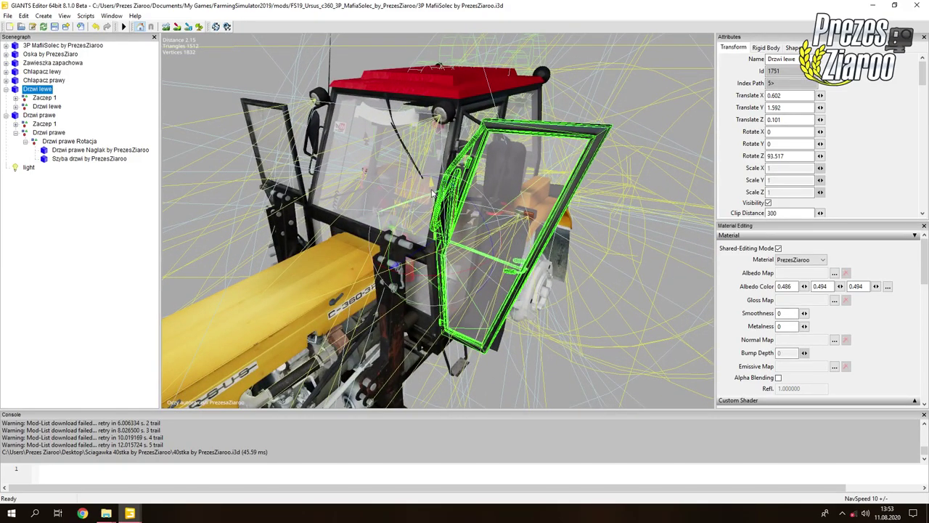
# Examine the left door component's outer and inner Drzwi lewe transform groups, leaving the outer group selected.
pyautogui.click(36, 107)
pyautogui.click(15, 106)
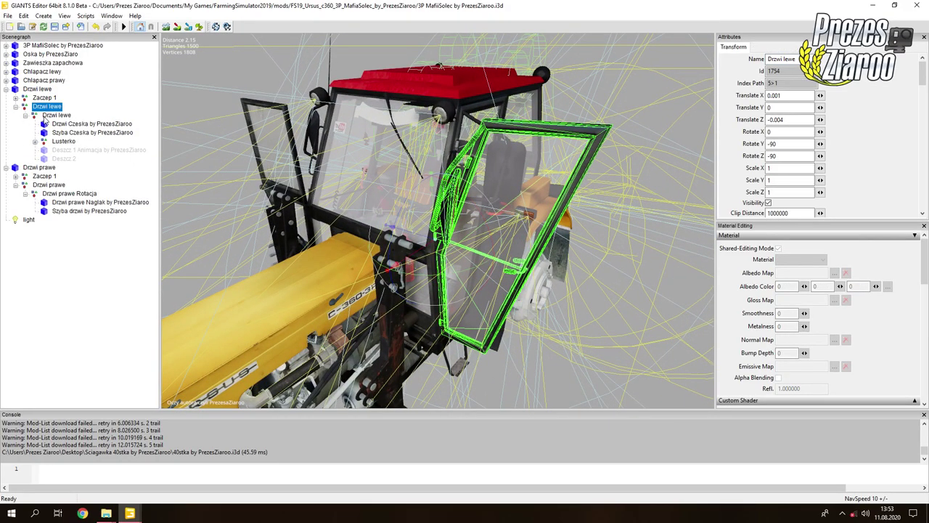
pyautogui.click(39, 115)
pyautogui.click(25, 115)
pyautogui.click(46, 107)
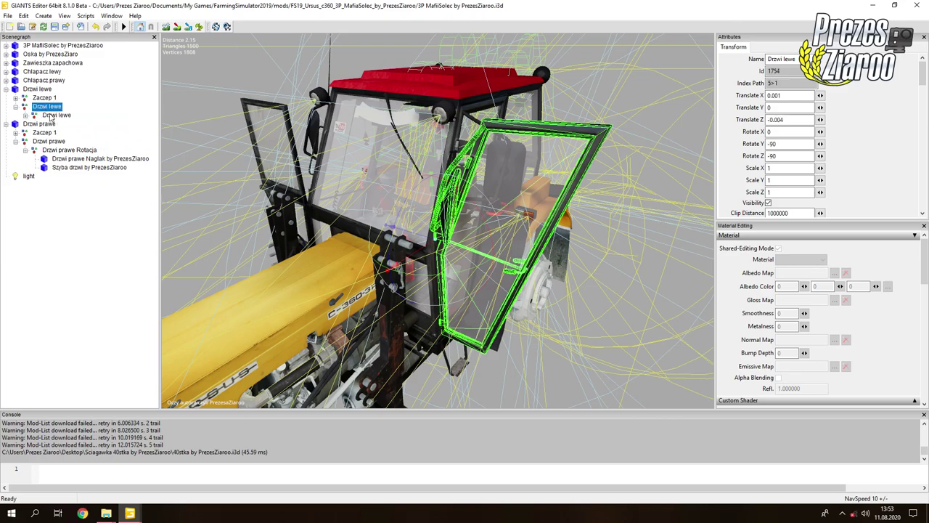
# Delete the Drzwi prawe Rotacja group and its contents from the Drzwi prawe component, with the Drzwi lewe component collapsed.
pyautogui.click(37, 88)
pyautogui.click(6, 90)
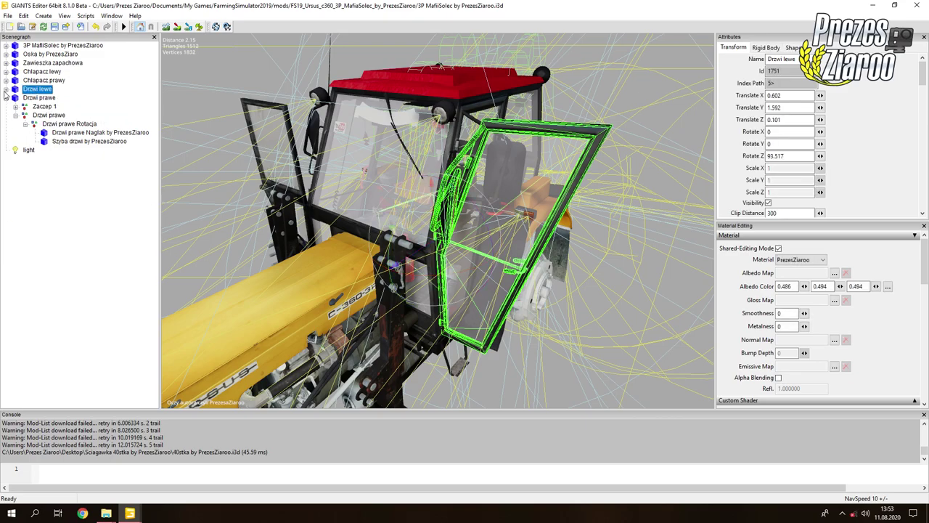
pyautogui.click(46, 115)
pyautogui.press('f')
pyautogui.keyDown('alt'); pyautogui.moveTo(436, 146); pyautogui.dragTo(488, 139); pyautogui.keyUp('alt')
pyautogui.scroll(-3, 488, 140)
pyautogui.scroll(4, 488, 139)
pyautogui.scroll(-4, 488, 139)
pyautogui.click(42, 106)
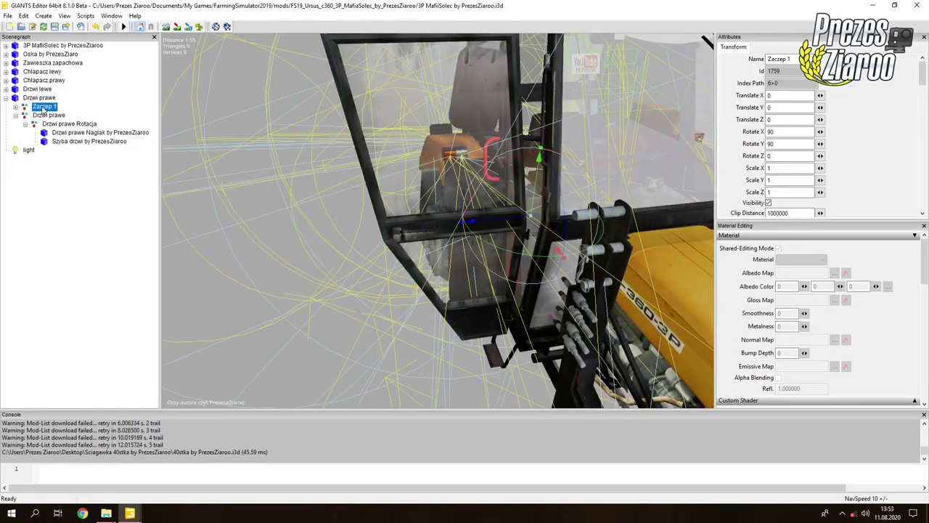
pyautogui.click(44, 116)
pyautogui.click(51, 124)
pyautogui.press('Delete')
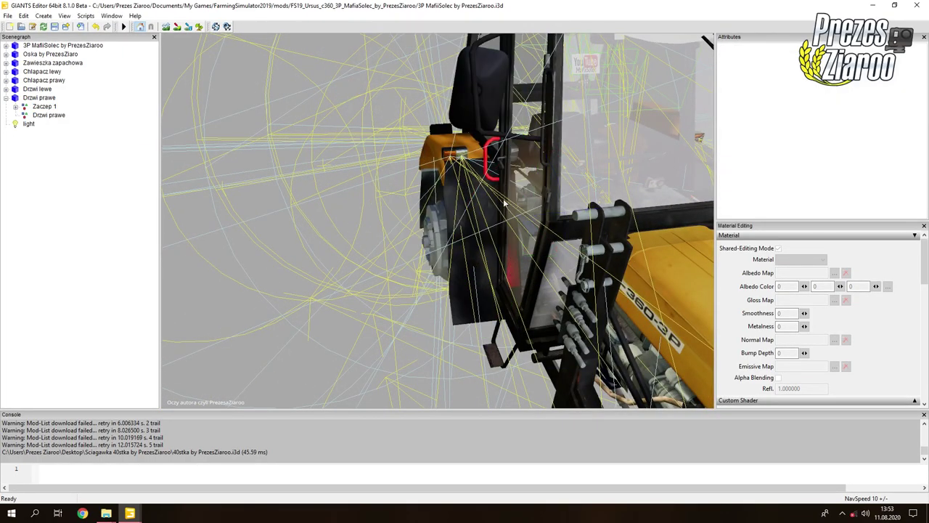
# Copy the inner Drzwi prawe group from Kabina Czeska by PrezesZiaroo in the main tractor component.
pyautogui.click(6, 46)
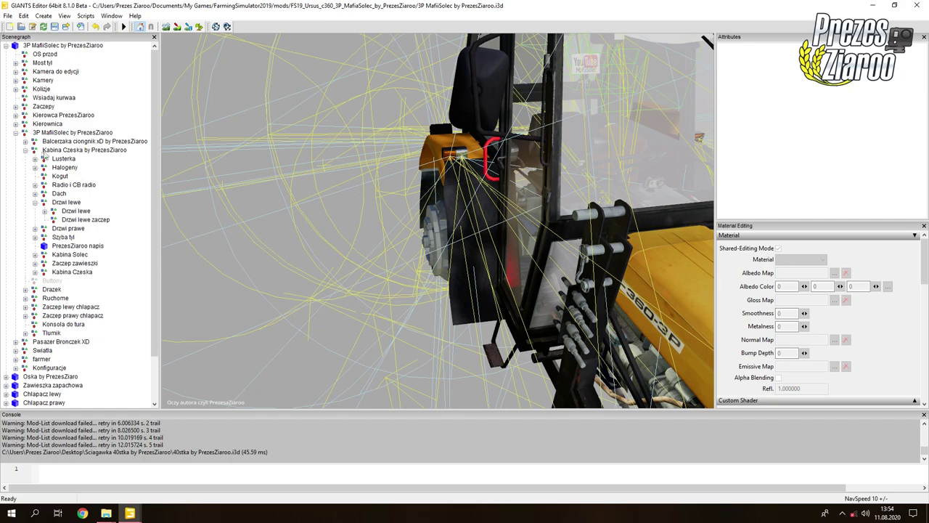
pyautogui.click(35, 202)
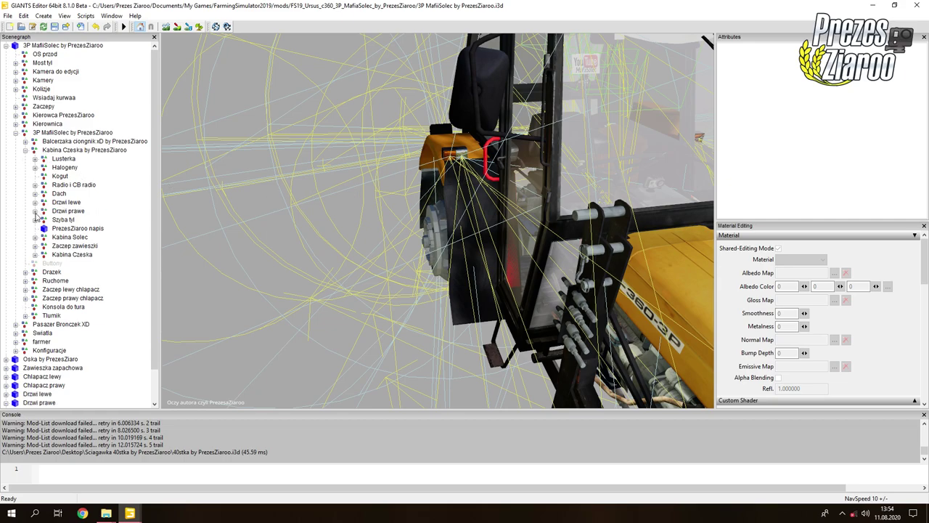
pyautogui.click(35, 210)
pyautogui.click(77, 219)
pyautogui.click(22, 16)
pyautogui.click(41, 82)
# Paste the copied door group into the Drzwi prawe transform group of the right door component.
pyautogui.click(6, 46)
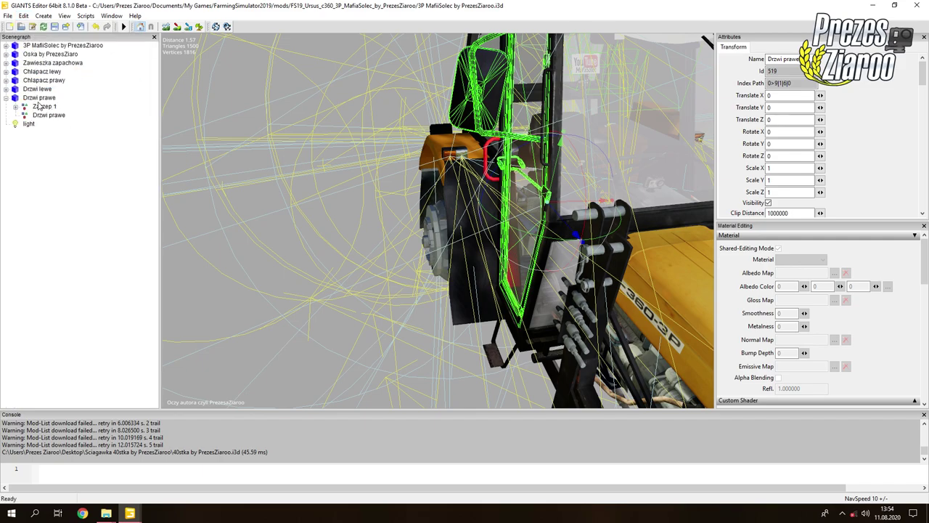
pyautogui.click(44, 114)
pyautogui.click(24, 15)
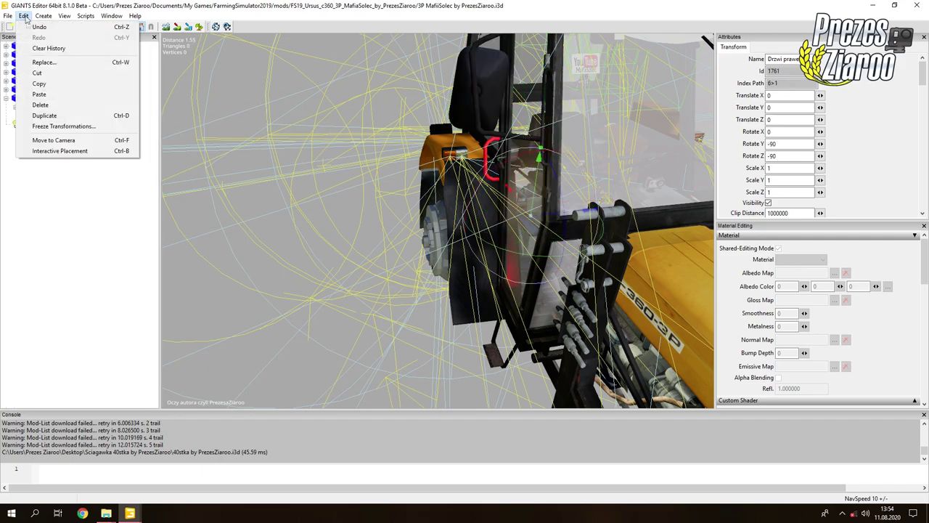
pyautogui.click(33, 95)
pyautogui.keyDown('alt'); pyautogui.moveTo(227, 139); pyautogui.dragTo(442, 183); pyautogui.keyUp('alt')
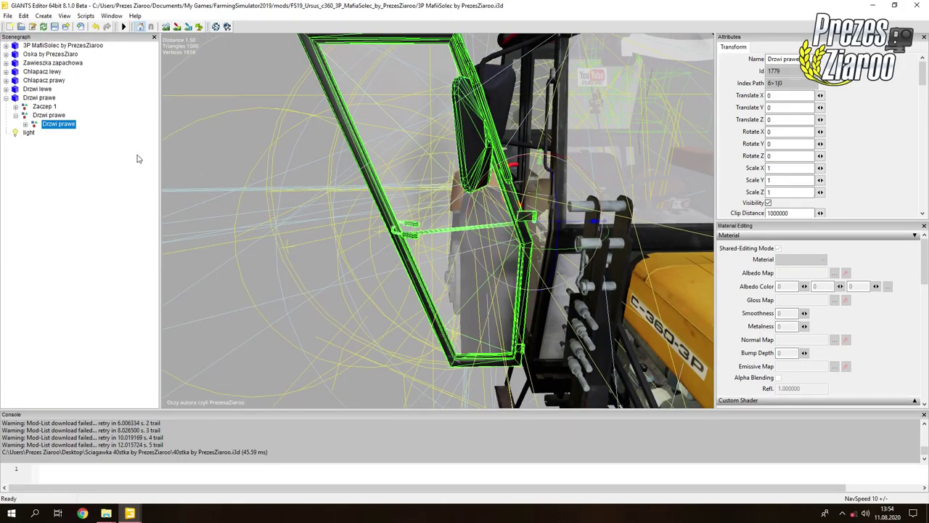
# Try the Drzwi lewe component's Rotate Z value of 93.517 on the Drzwi prawe component.
pyautogui.click(45, 89)
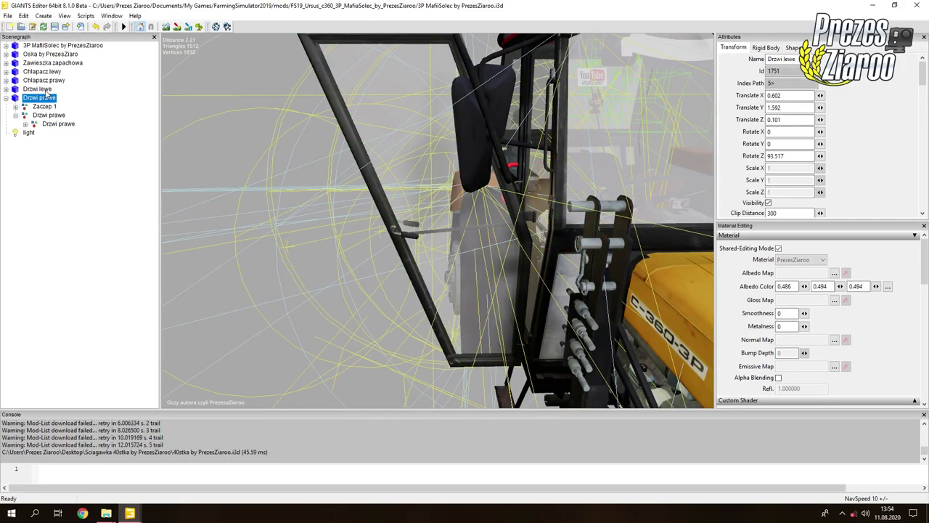
pyautogui.moveTo(794, 155); pyautogui.dragTo(721, 159)
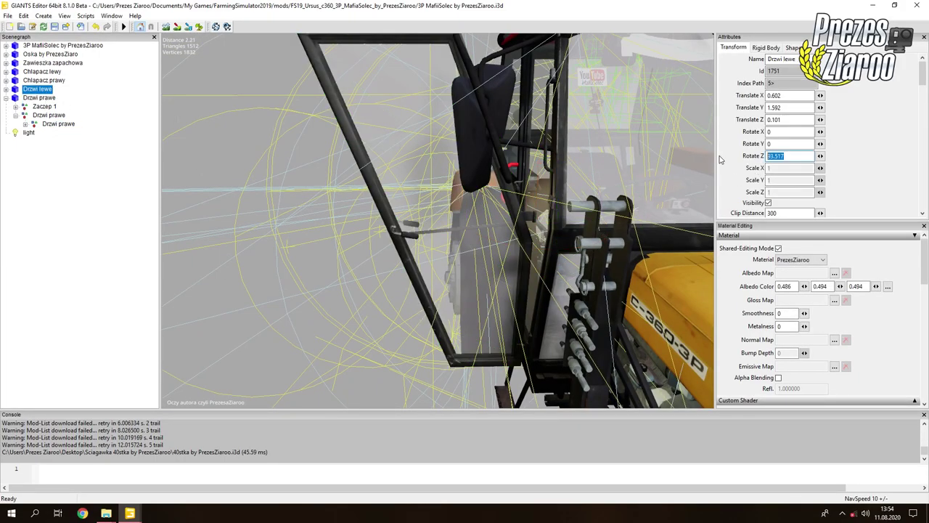
pyautogui.click(38, 98)
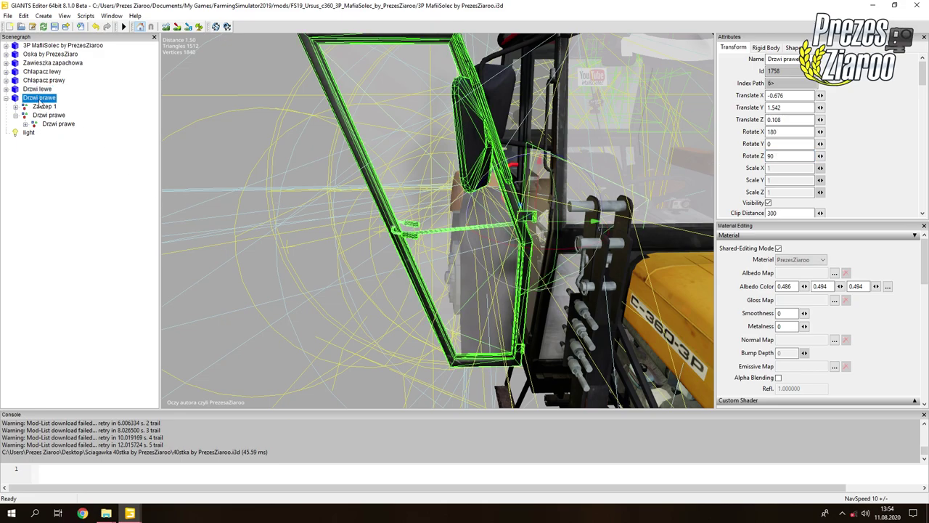
pyautogui.hotkey('ctrl', 'v')
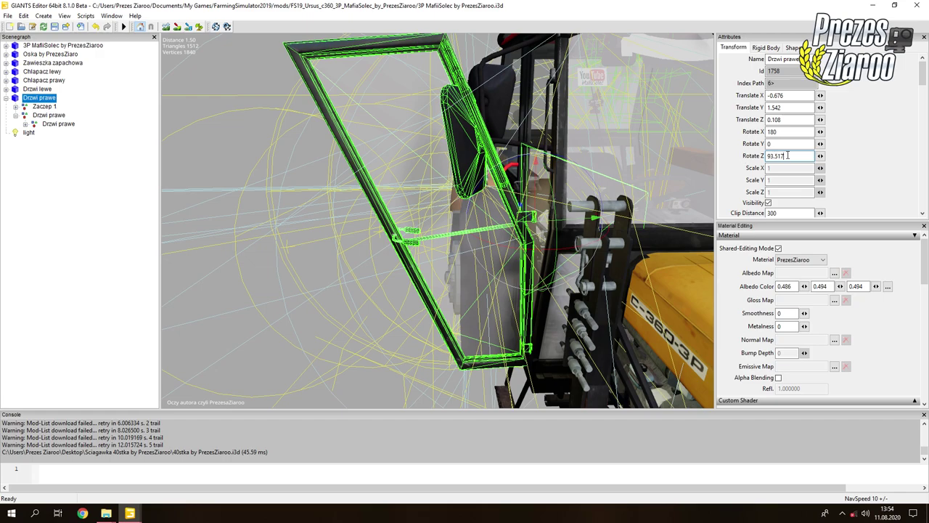
# Set the Drzwi prawe component's Rotate Z to 87 and check the door against the cab.
pyautogui.doubleClick(788, 155)
pyautogui.write('87')
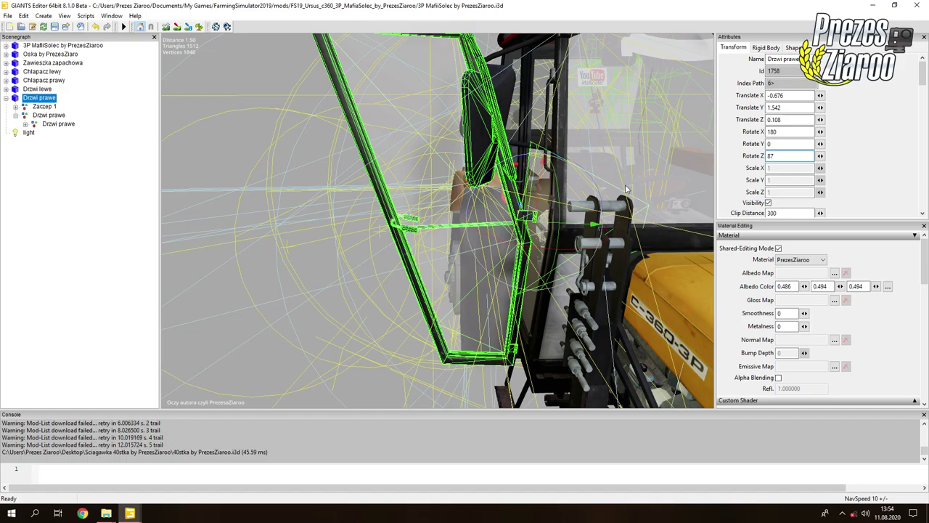
pyautogui.keyDown('alt'); pyautogui.moveTo(473, 183); pyautogui.dragTo(527, 193); pyautogui.keyUp('alt')
pyautogui.scroll(5, 489, 191)
pyautogui.scroll(-6, 517, 193)
# Mirror the Drzwi lewe component's X position by setting the Drzwi prawe component's Translate X to -0.602.
pyautogui.click(37, 89)
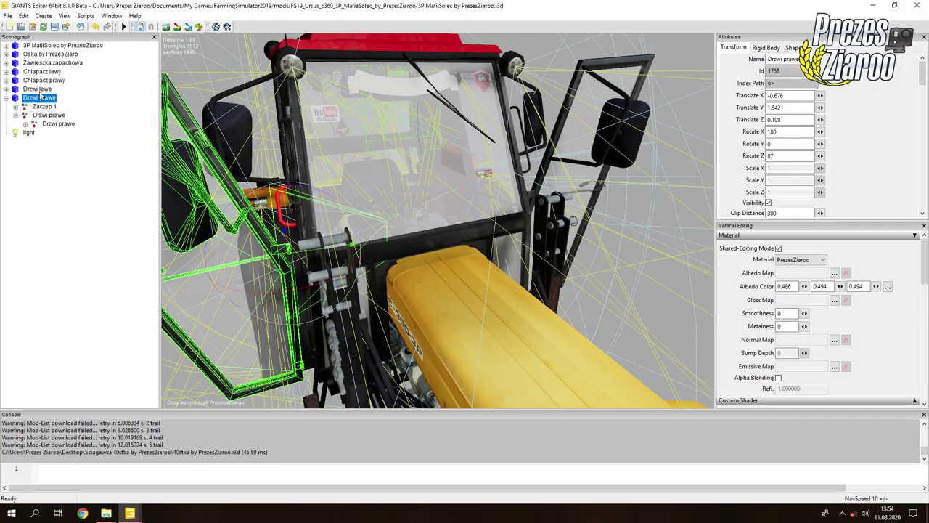
pyautogui.moveTo(796, 95); pyautogui.dragTo(728, 91)
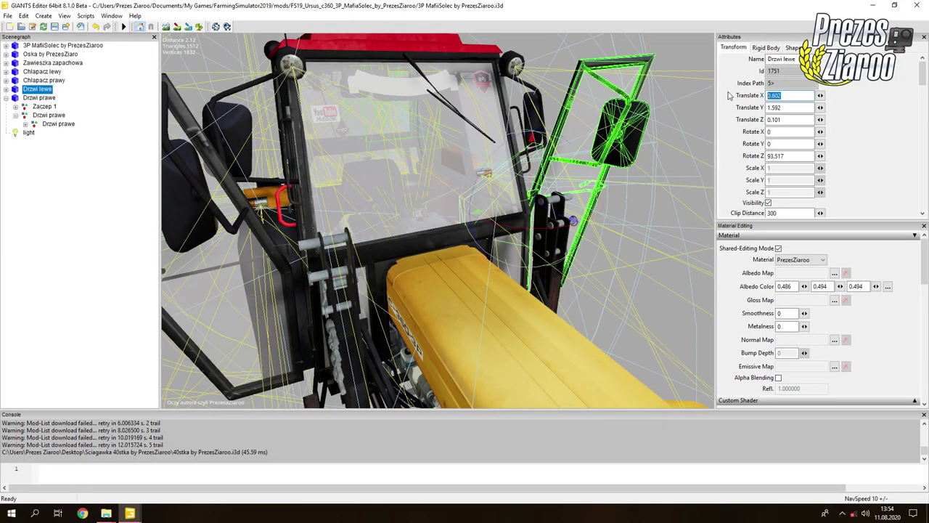
pyautogui.click(51, 97)
pyautogui.moveTo(794, 94); pyautogui.dragTo(774, 95)
pyautogui.write('0.602')
pyautogui.press('Return')
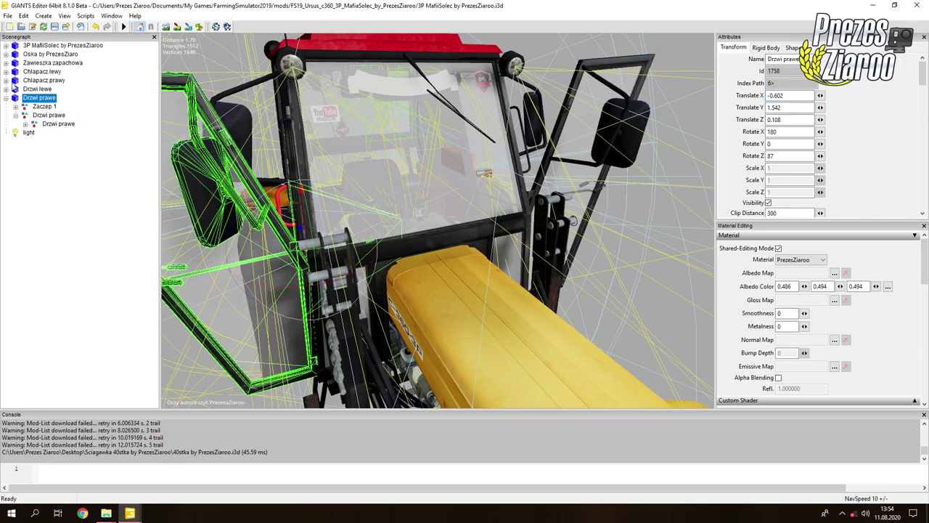
# Copy the Drzwi lewe component's Translate Y value of 1.592 to the Drzwi prawe component.
pyautogui.click(29, 89)
pyautogui.moveTo(791, 108); pyautogui.dragTo(748, 107)
pyautogui.click(6, 90)
pyautogui.click(40, 98)
pyautogui.moveTo(788, 108); pyautogui.dragTo(728, 107)
pyautogui.hotkey('ctrl', 'v')
pyautogui.press('Return')
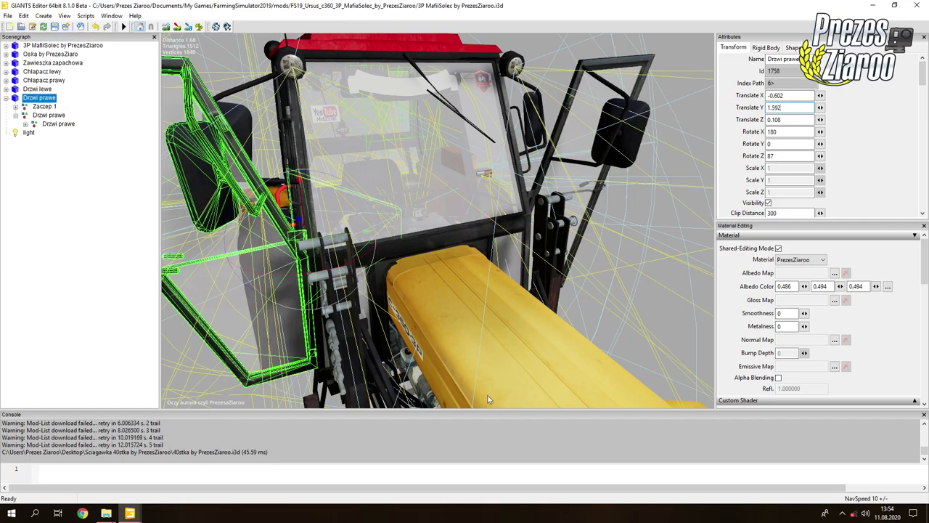
# Copy the Drzwi lewe component's Translate Z value of 0.101 to the Drzwi prawe component.
pyautogui.click(38, 88)
pyautogui.moveTo(784, 120); pyautogui.dragTo(714, 120)
pyautogui.click(39, 97)
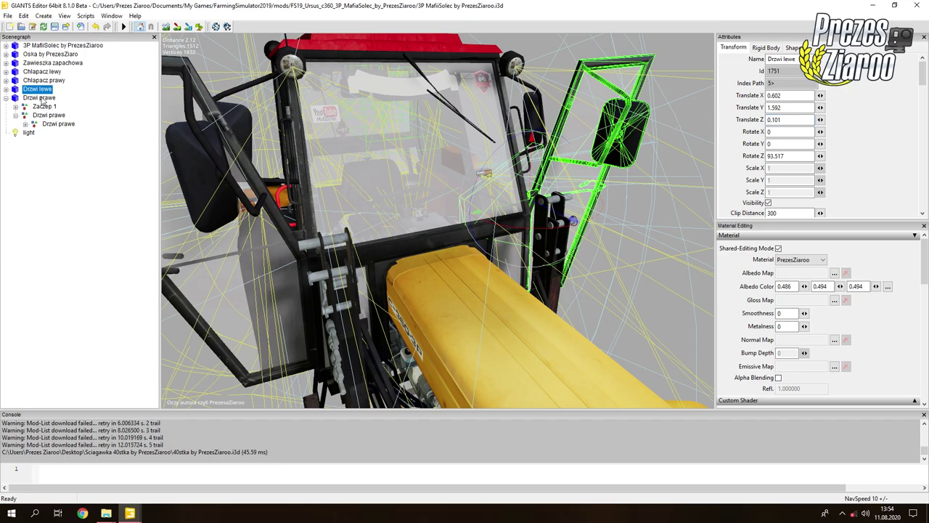
pyautogui.moveTo(788, 119); pyautogui.dragTo(724, 122)
pyautogui.hotkey('ctrl', 'v')
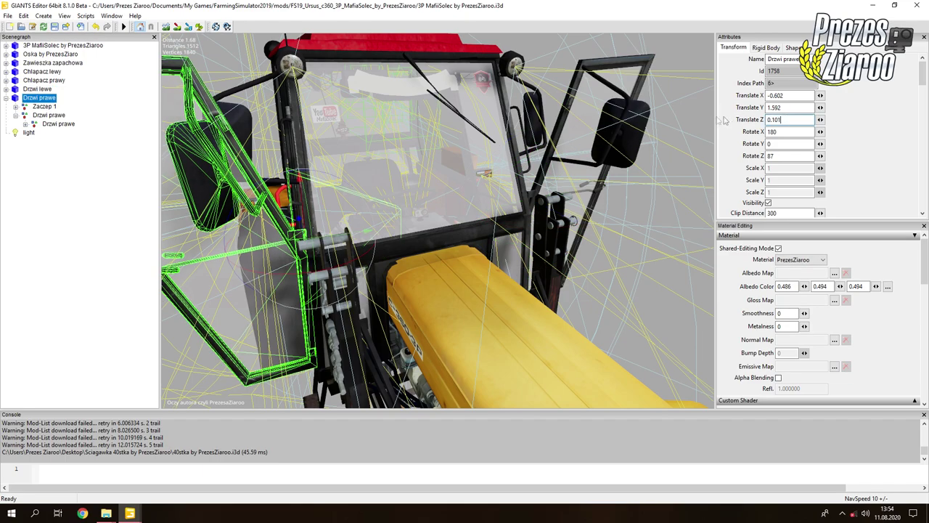
# Nudge the Drzwi prawe component to Translate X -0.605 and Translate Z 0.094 to fit its hinge to the cab frame.
pyautogui.keyDown('alt'); pyautogui.moveTo(371, 170); pyautogui.dragTo(390, 170); pyautogui.keyUp('alt')
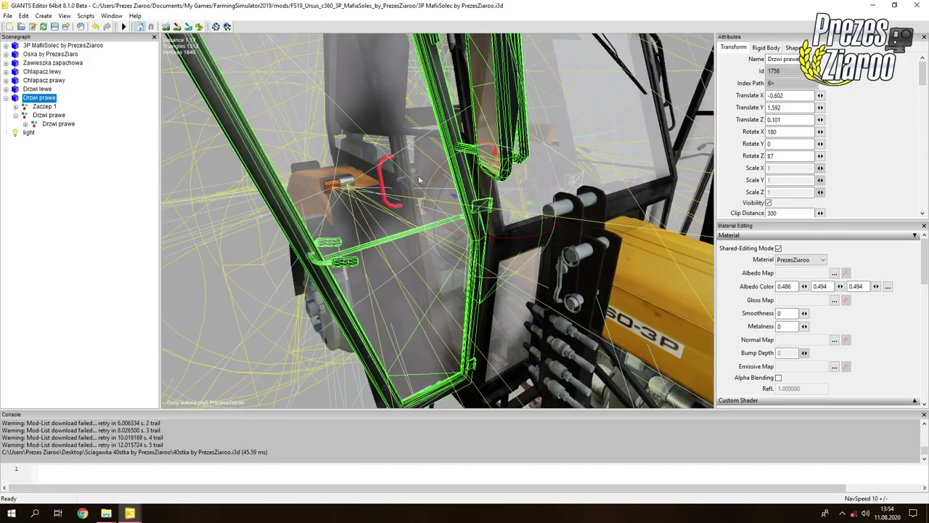
pyautogui.scroll(3, 477, 190)
pyautogui.scroll(-3, 477, 191)
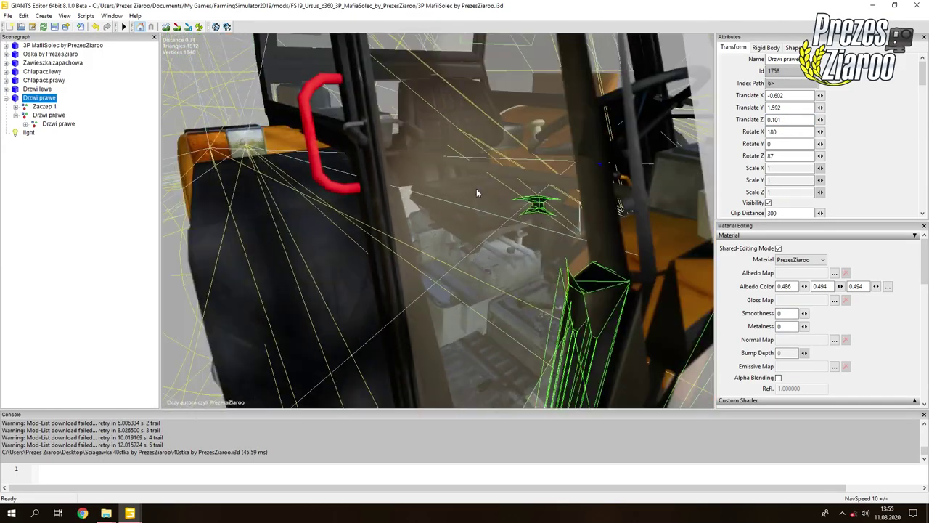
pyautogui.scroll(1, 472, 189)
pyautogui.scroll(-4, 465, 191)
pyautogui.keyDown('alt'); pyautogui.moveTo(457, 194); pyautogui.dragTo(301, 206); pyautogui.keyUp('alt')
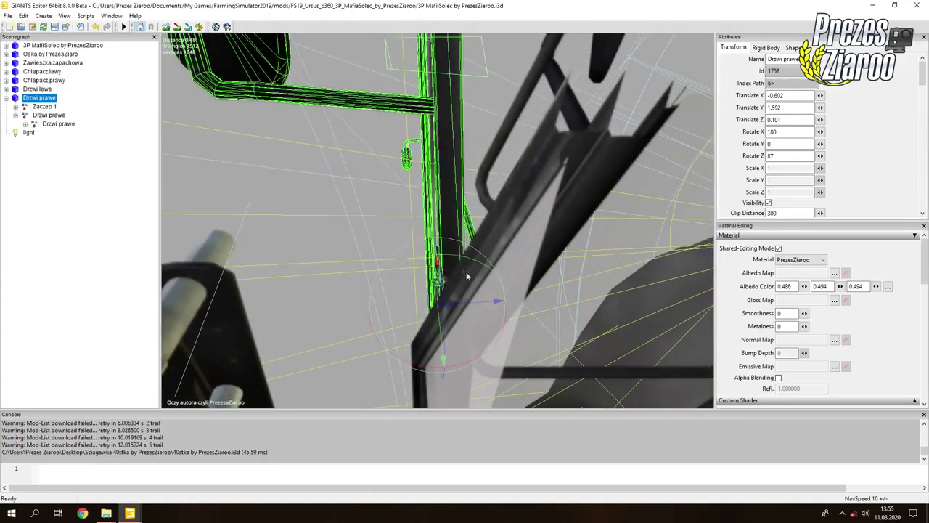
pyautogui.scroll(-5, 453, 181)
pyautogui.keyDown('alt'); pyautogui.moveTo(453, 182); pyautogui.dragTo(494, 286); pyautogui.keyUp('alt')
pyautogui.scroll(5, 485, 226)
pyautogui.scroll(-5, 533, 198)
pyautogui.scroll(5, 436, 239)
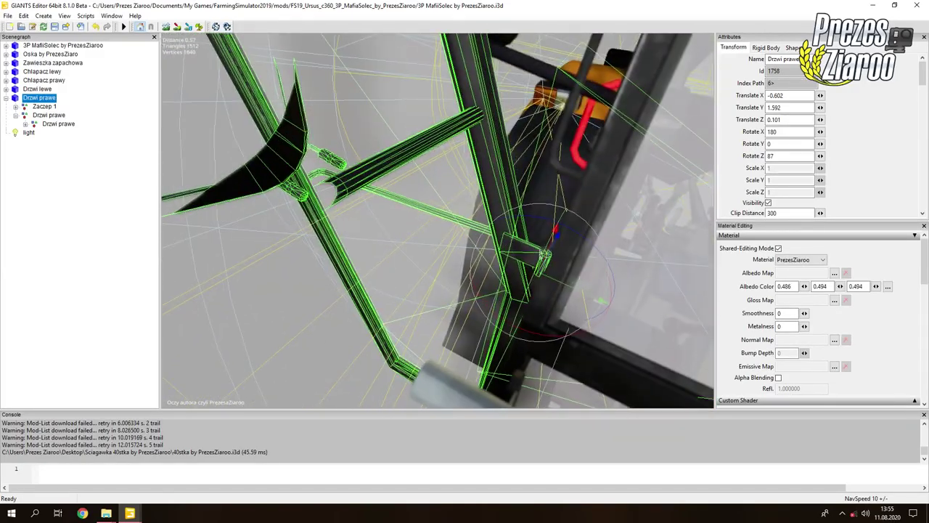
pyautogui.moveTo(782, 156); pyautogui.dragTo(764, 156)
pyautogui.moveTo(558, 281); pyautogui.dragTo(537, 277)
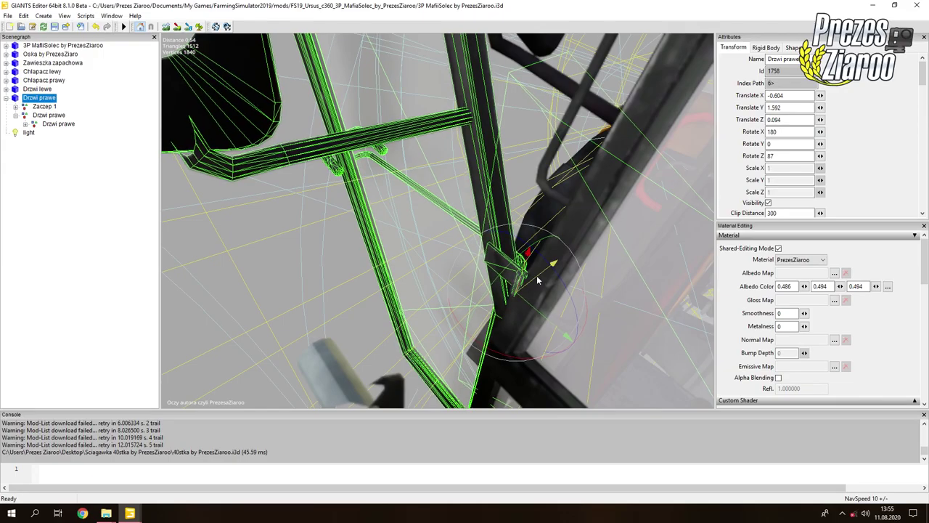
pyautogui.moveTo(530, 308); pyautogui.dragTo(471, 239)
# Check the doors on the whole tractor and collapse the Drzwi prawe component in the scenegraph.
pyautogui.scroll(-5, 530, 294)
pyautogui.scroll(-3, 569, 215)
pyautogui.moveTo(472, 242)
pyautogui.mouseDown(button='middle')
pyautogui.moveTo(446, 238)
pyautogui.moveTo(462, 238)
pyautogui.mouseUp(button='middle')
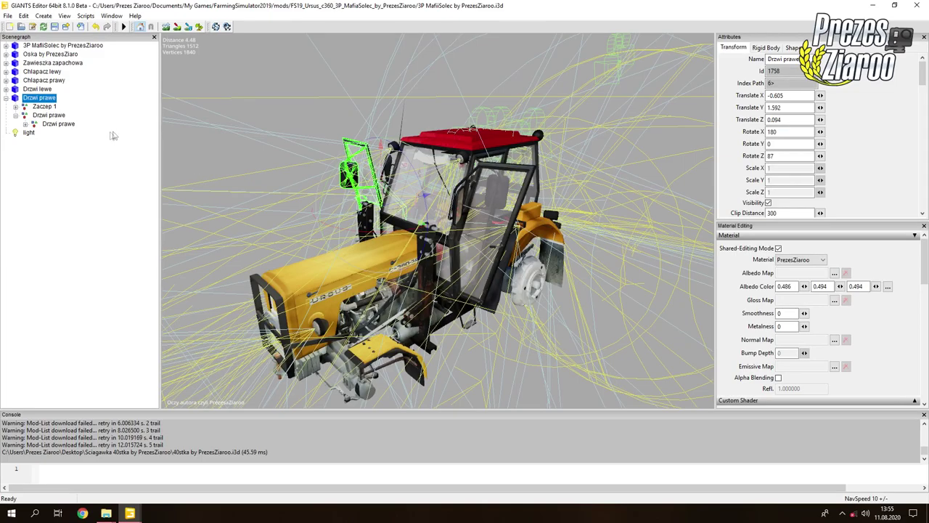
pyautogui.click(6, 97)
pyautogui.press('Up')
pyautogui.press('Down')
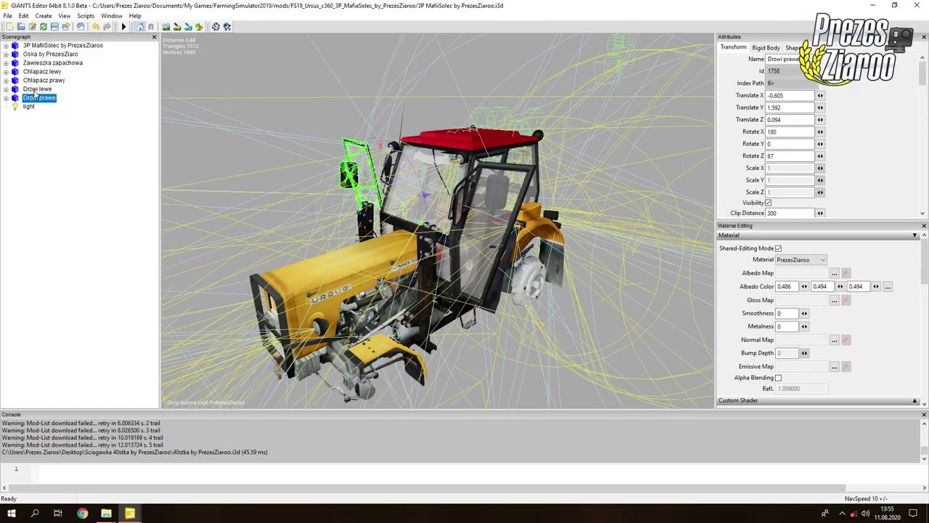
# Open the mod's 3P MafiiSolec by PrezesZiaroo XML file in Sublime Text and find the cylindered section's door movingTool entries.
pyautogui.click(874, 5)
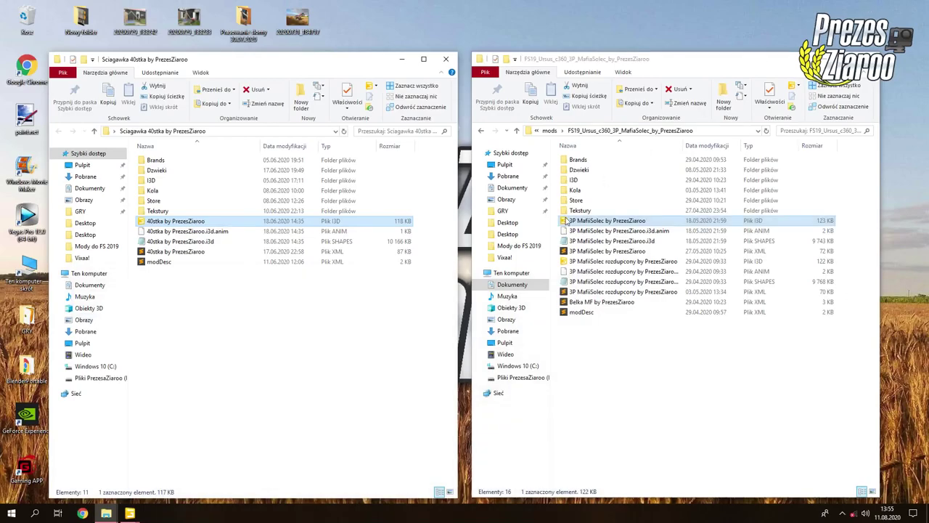
pyautogui.doubleClick(607, 251)
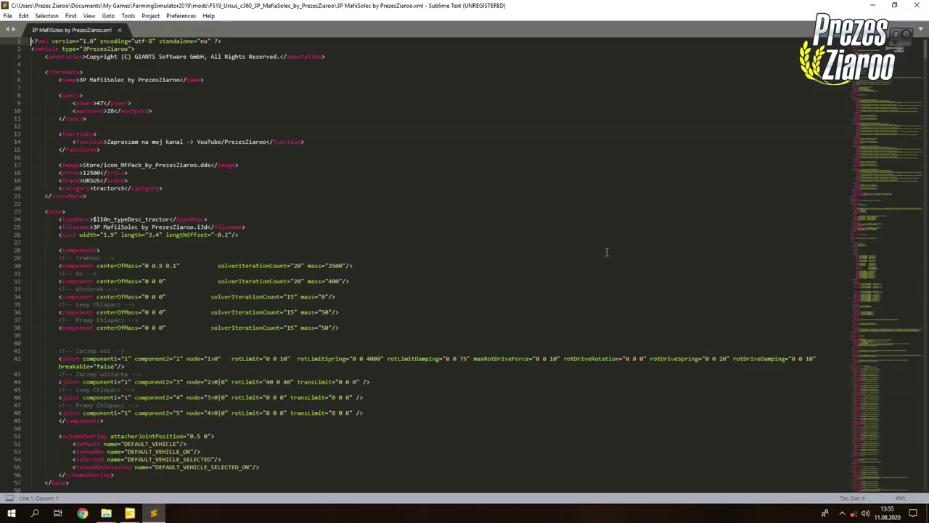
pyautogui.scroll(-20, 880, 379)
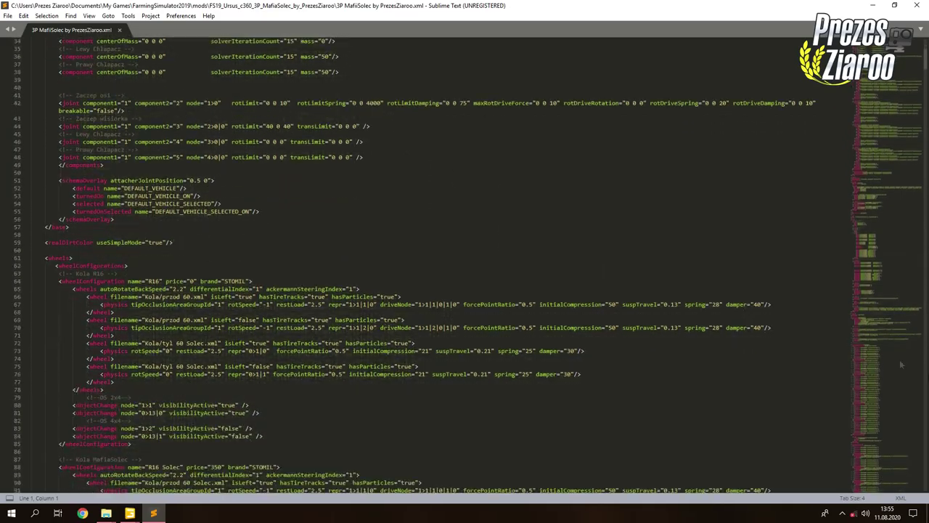
pyautogui.scroll(-20, 877, 418)
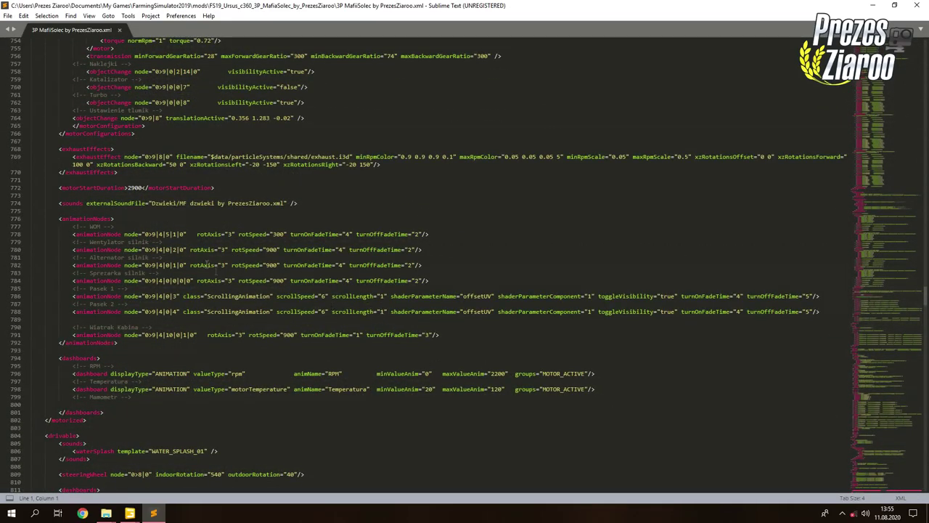
pyautogui.scroll(-11, 182, 239)
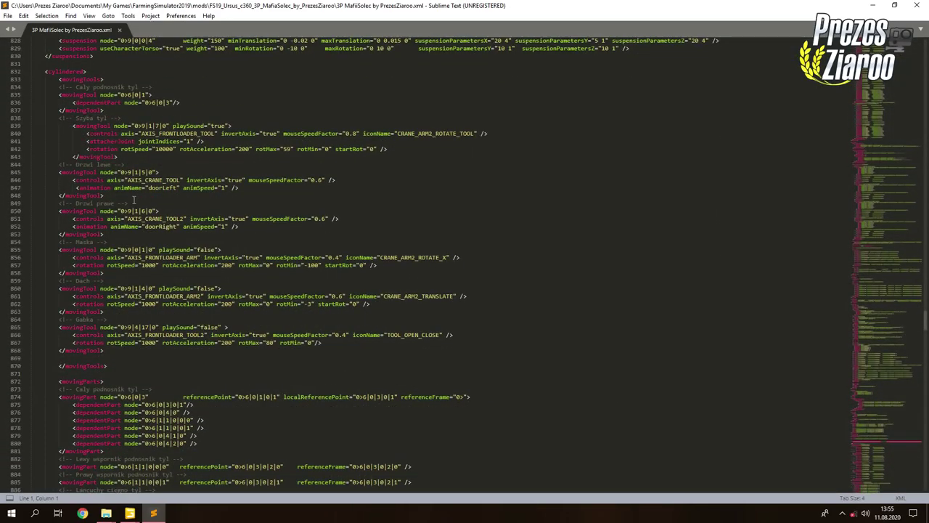
pyautogui.scroll(3, 133, 200)
# Examine the movingTools block in the cylindered section, including the Szyba tyl entry just above Drzwi lewe.
pyautogui.moveTo(46, 141); pyautogui.dragTo(92, 148)
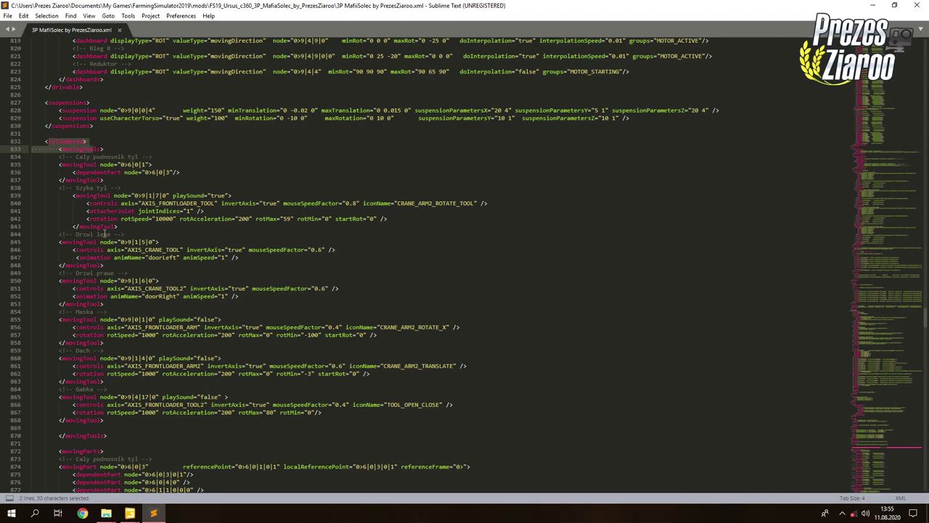
pyautogui.moveTo(64, 222); pyautogui.dragTo(144, 226)
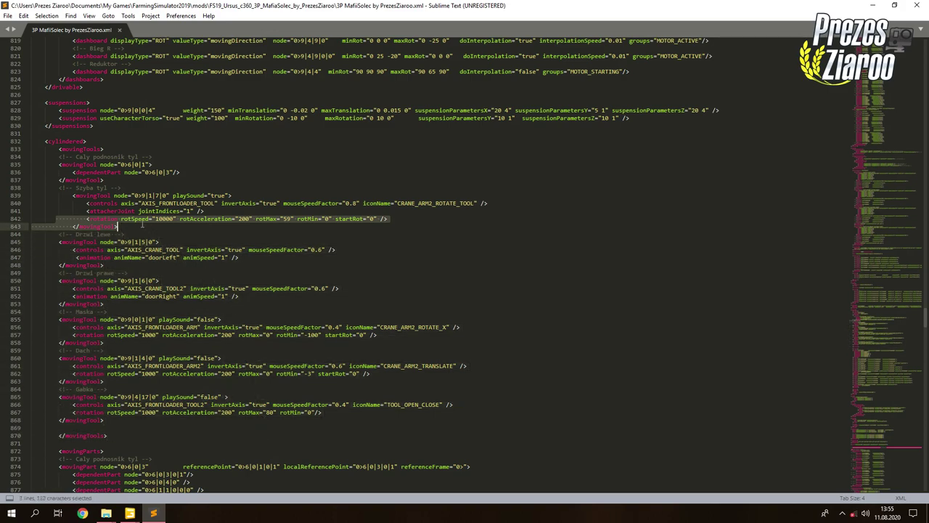
pyautogui.click(133, 226)
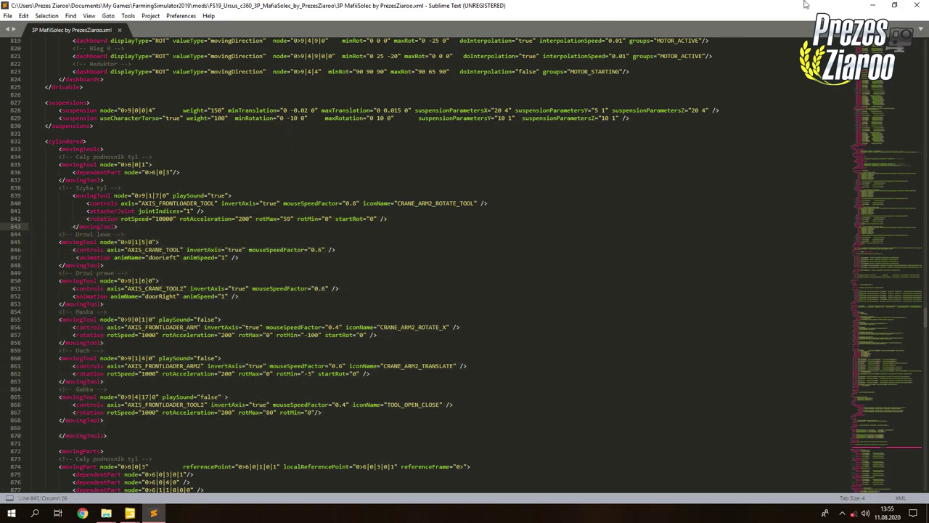
# Open the 40stka by PrezesZiaroo XML file from the Sciagawka folder and find the door movingTool entries in its cylindered section.
pyautogui.click(873, 5)
pyautogui.doubleClick(176, 253)
pyautogui.scroll(-20, 893, 371)
pyautogui.scroll(-15, 873, 405)
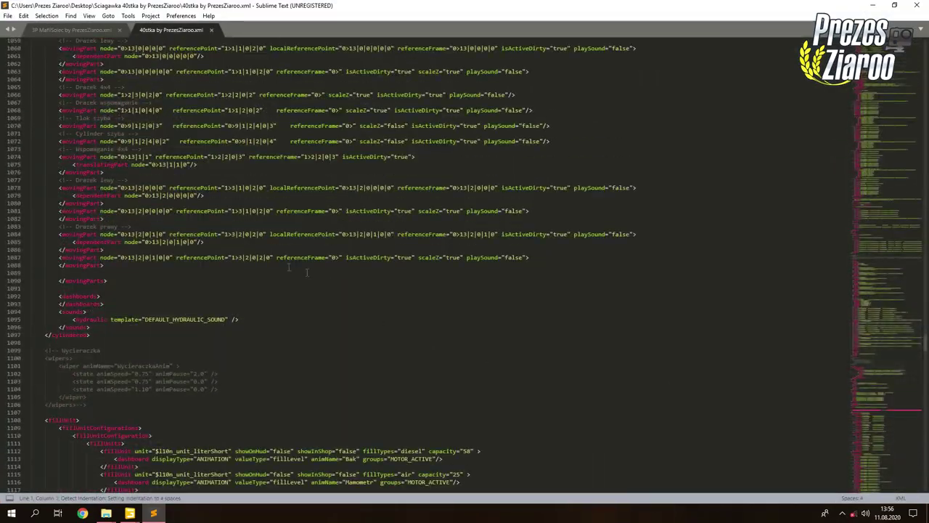
pyautogui.scroll(-5, 236, 230)
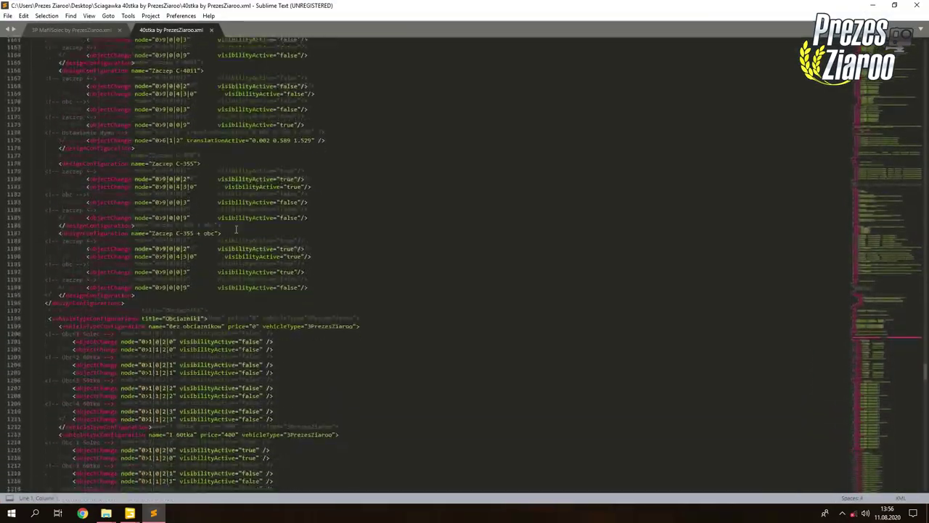
pyautogui.scroll(15, 238, 230)
pyautogui.scroll(20, 236, 228)
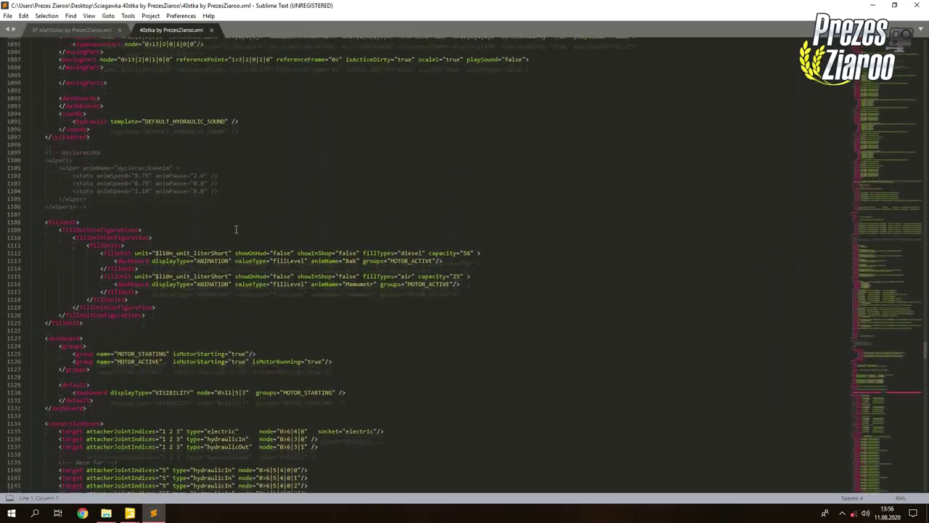
pyautogui.scroll(14, 236, 229)
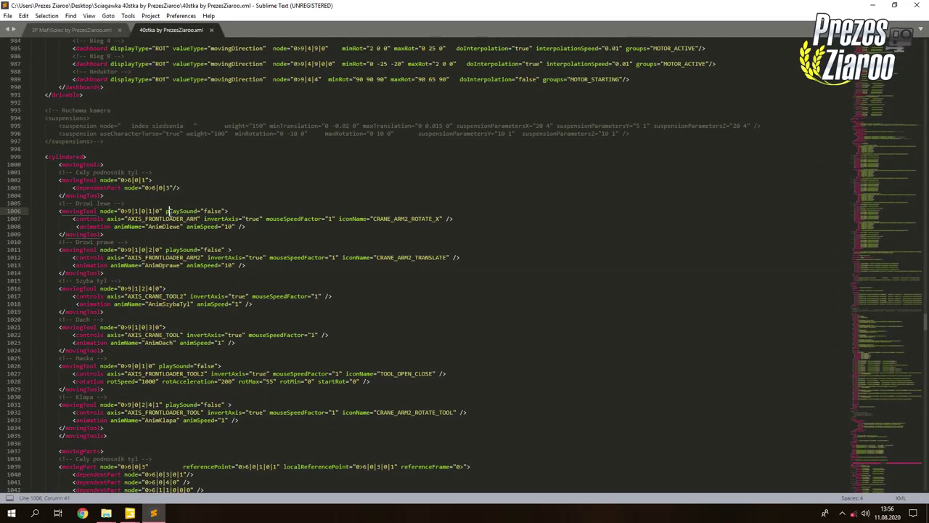
# Compare the Drzwi lewe animation line in the 3P MafiiSolec XML with the matching line in the 40stka XML.
pyautogui.click(80, 32)
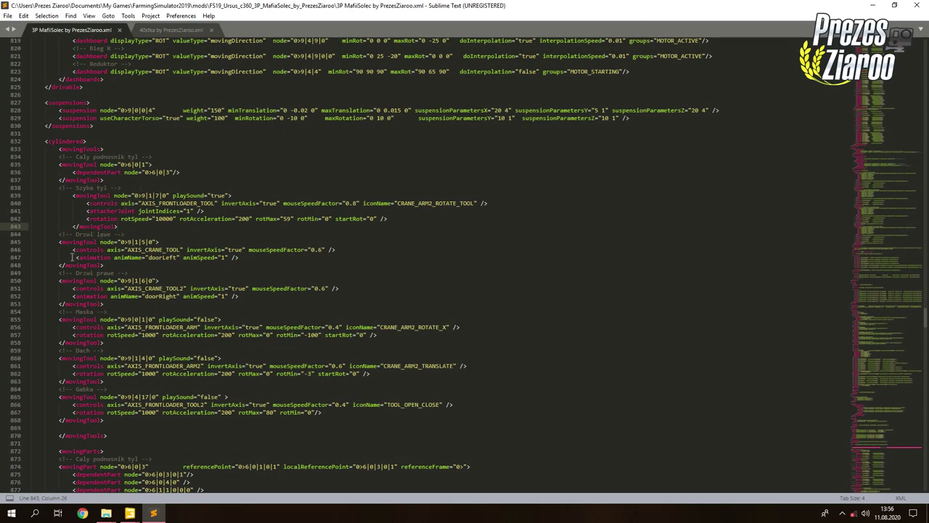
pyautogui.moveTo(73, 257); pyautogui.dragTo(274, 257)
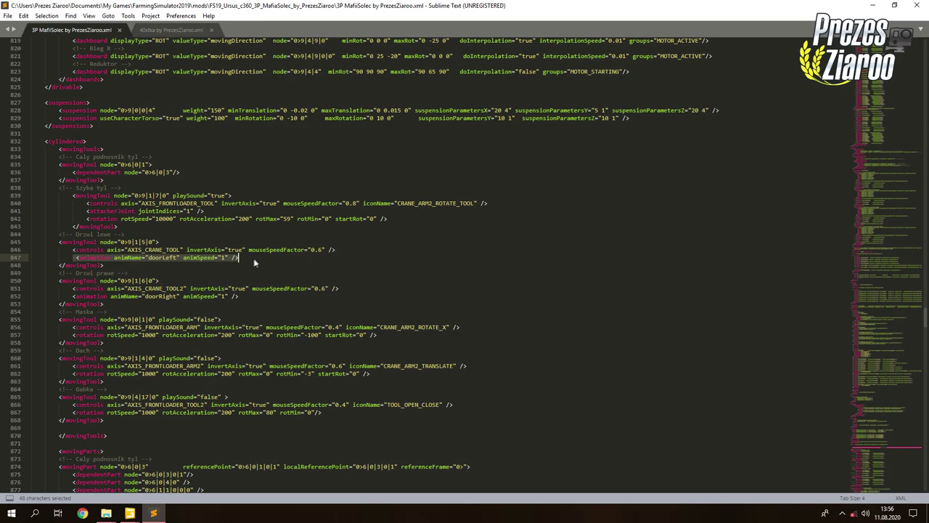
pyautogui.click(245, 257)
pyautogui.click(164, 31)
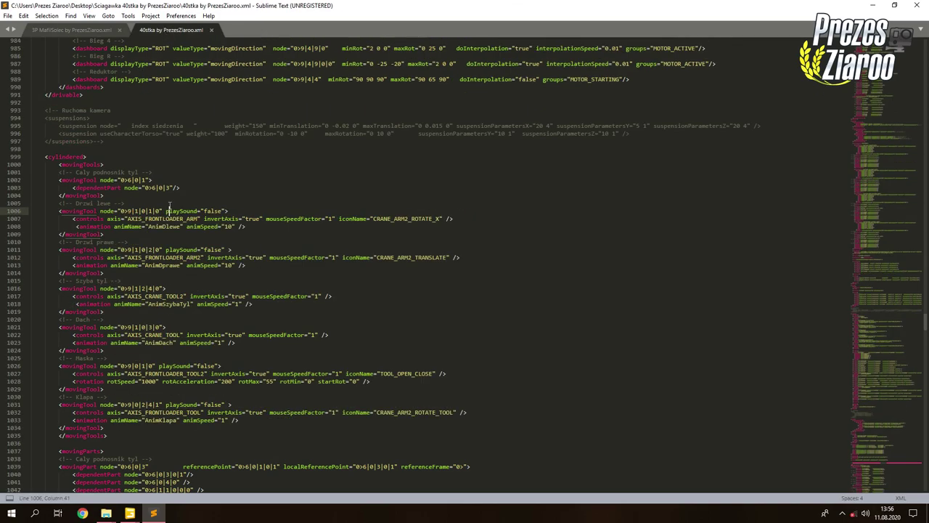
pyautogui.scroll(-1, 153, 189)
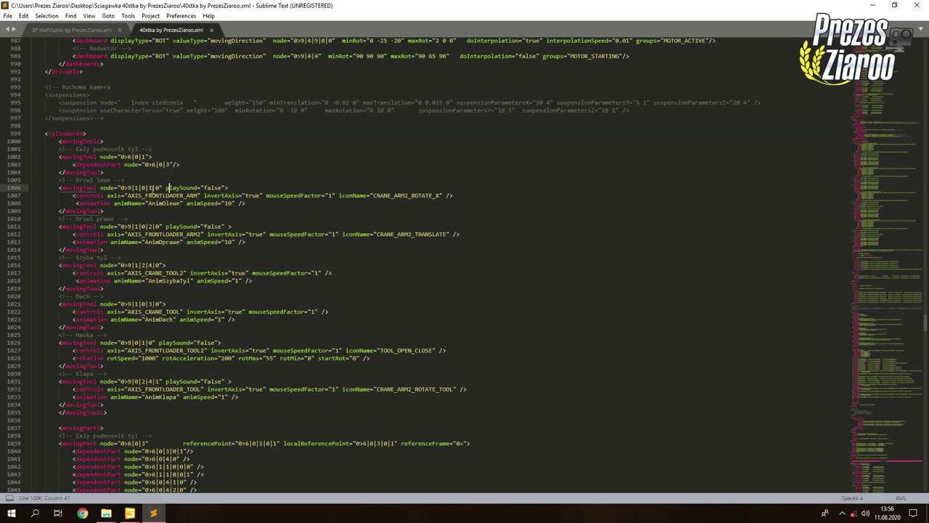
pyautogui.moveTo(258, 204); pyautogui.dragTo(61, 204)
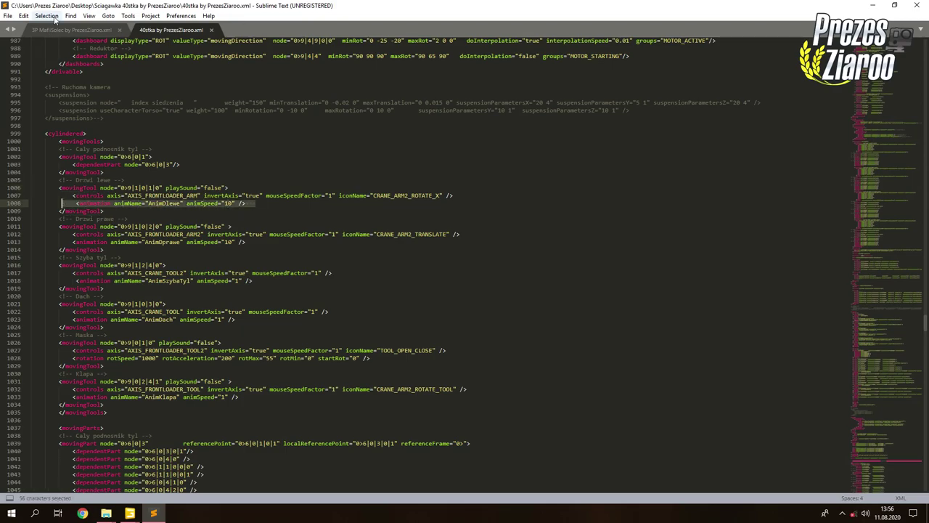
pyautogui.click(53, 32)
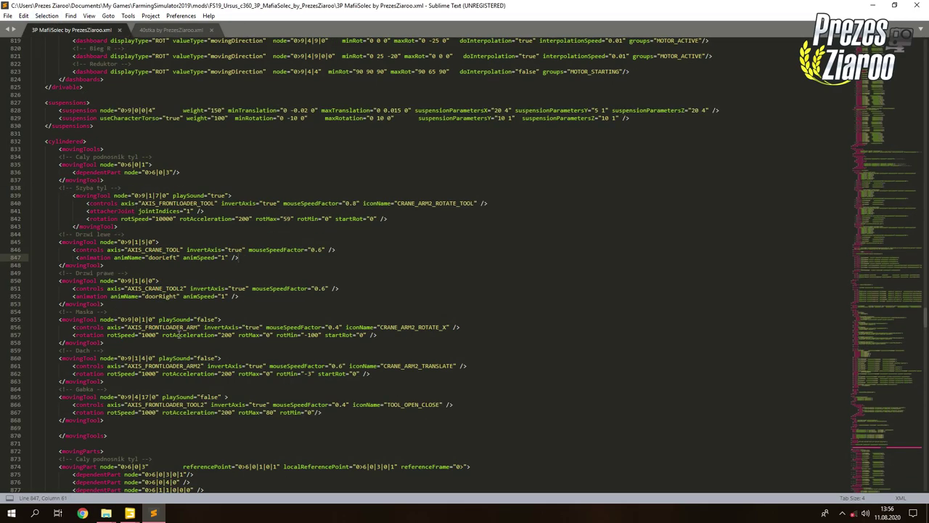
# Examine the Maska entry's rotation settings against the Drzwi lewe entry's animation line in the 3P MafiiSolec XML.
pyautogui.moveTo(394, 337); pyautogui.dragTo(106, 342)
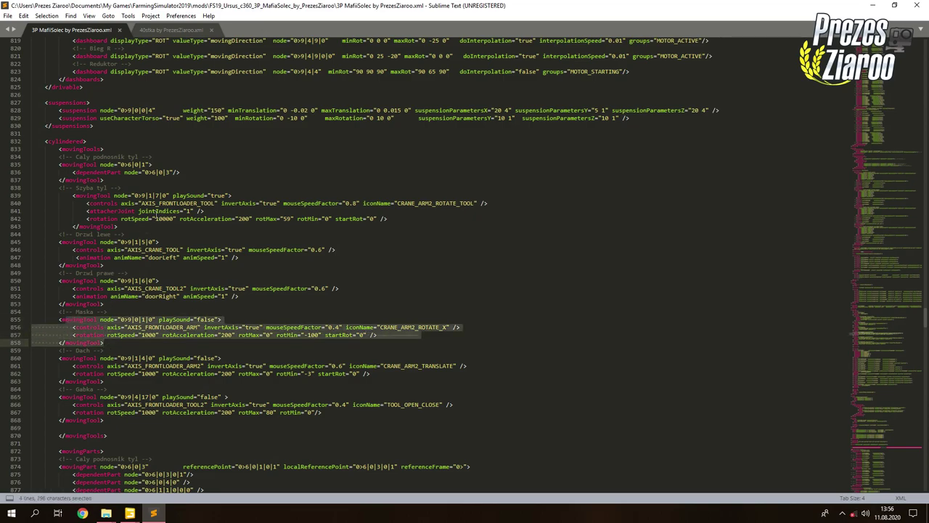
pyautogui.moveTo(245, 258); pyautogui.dragTo(20, 255)
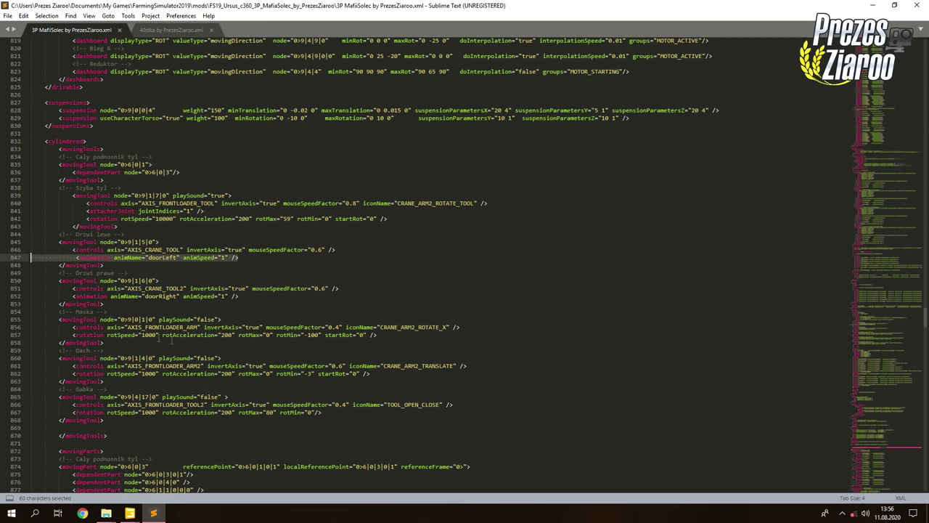
pyautogui.moveTo(277, 335); pyautogui.dragTo(302, 334)
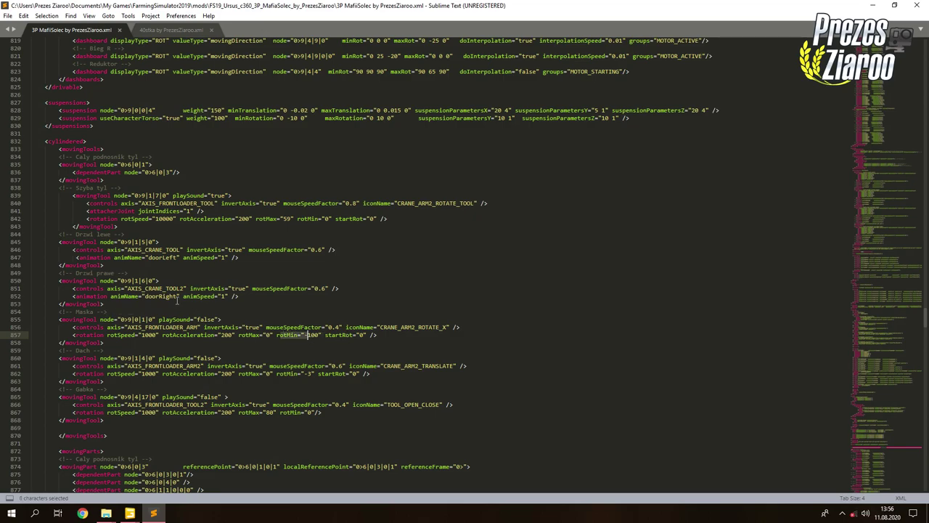
pyautogui.moveTo(241, 259); pyautogui.dragTo(2, 250)
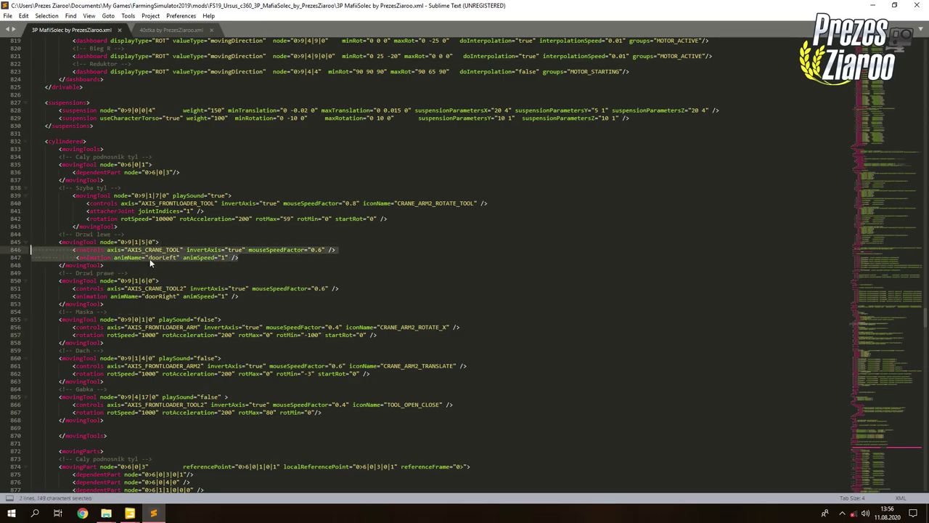
pyautogui.click(242, 256)
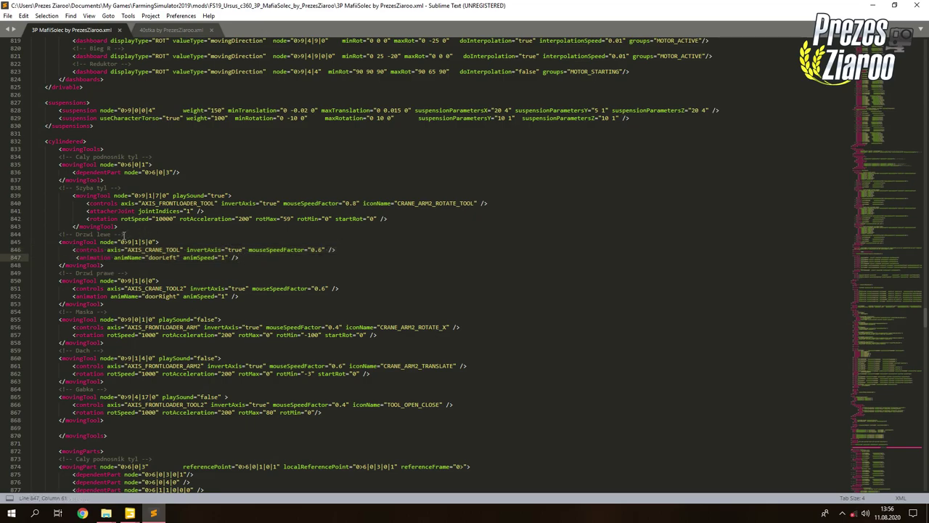
# Find the doorLeft animation in the animations section of the 3P MafiiSolec XML.
pyautogui.click(892, 423)
pyautogui.click(874, 427)
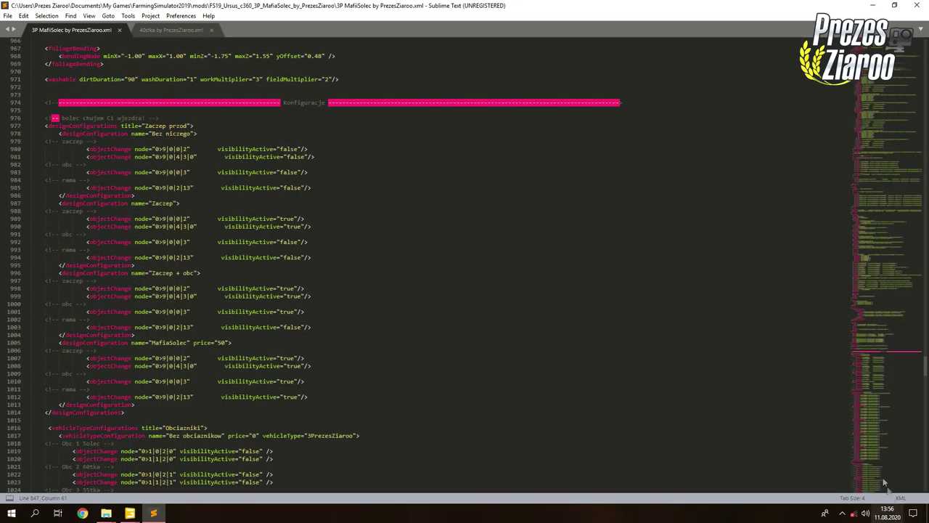
pyautogui.click(873, 465)
pyautogui.scroll(-18, 203, 260)
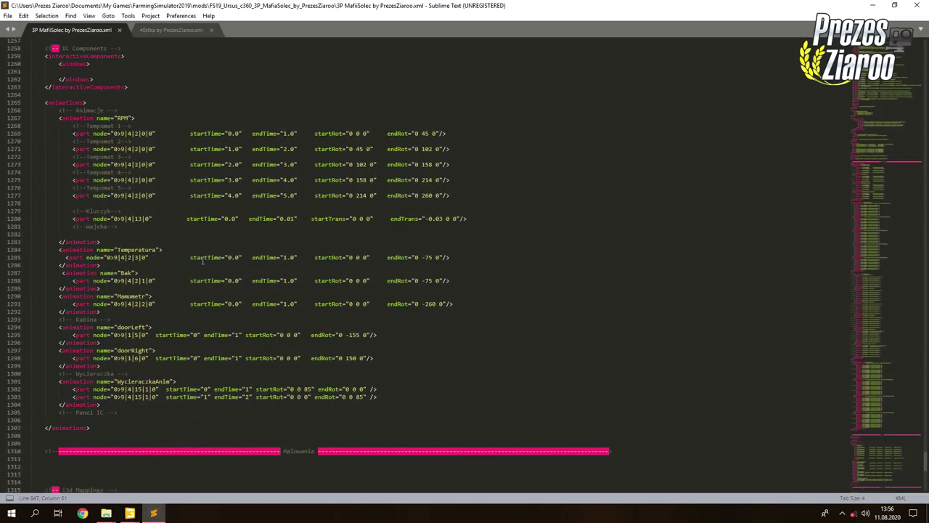
pyautogui.scroll(-1, 203, 260)
pyautogui.click(150, 311)
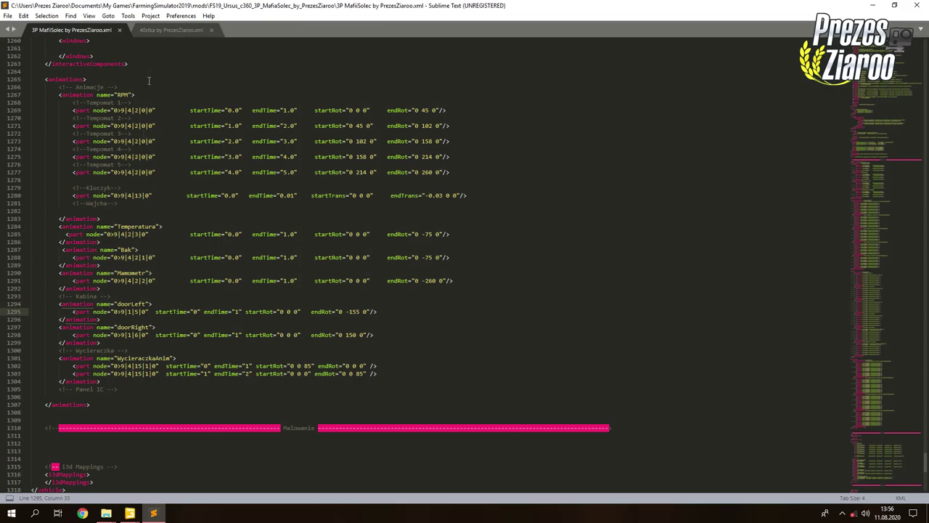
# Find the AnimDlewe animation in the 40stka XML and copy its Naglak comment with the two scale part lines.
pyautogui.click(153, 30)
pyautogui.moveTo(919, 376); pyautogui.dragTo(877, 476)
pyautogui.scroll(-20, 164, 185)
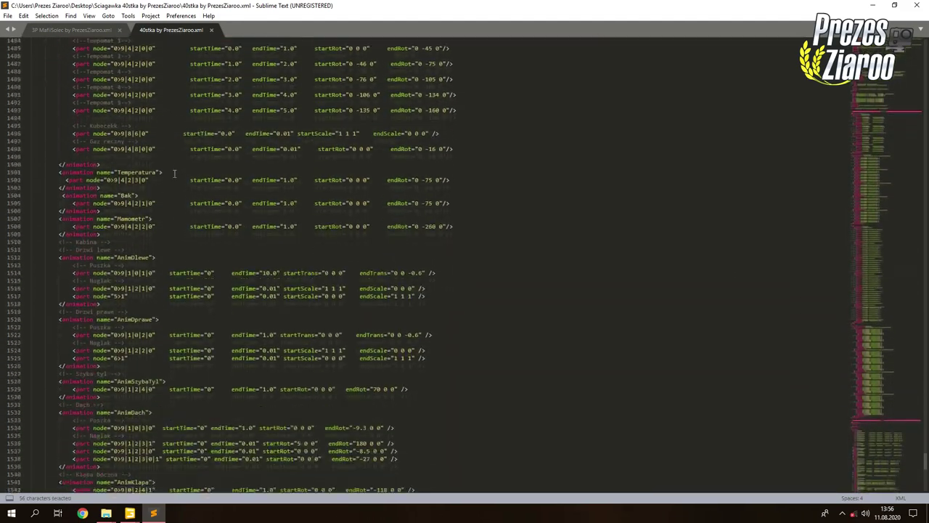
pyautogui.scroll(5, 179, 174)
pyautogui.scroll(2, 178, 175)
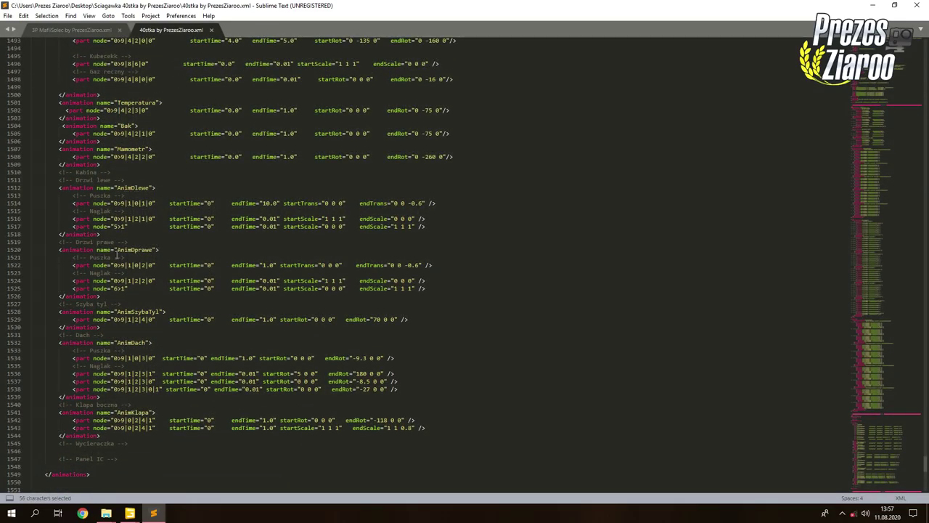
pyautogui.moveTo(429, 229); pyautogui.dragTo(24, 211)
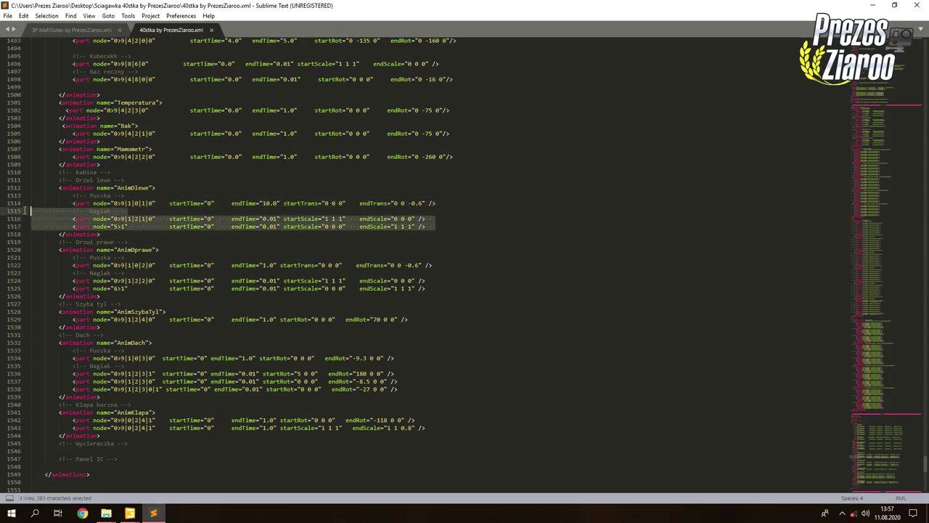
pyautogui.rightClick(90, 217)
pyautogui.click(110, 237)
# Paste the copied scale part lines below the doorLeft part in the 3P MafiiSolec XML and remove the Naglak comment.
pyautogui.click(72, 30)
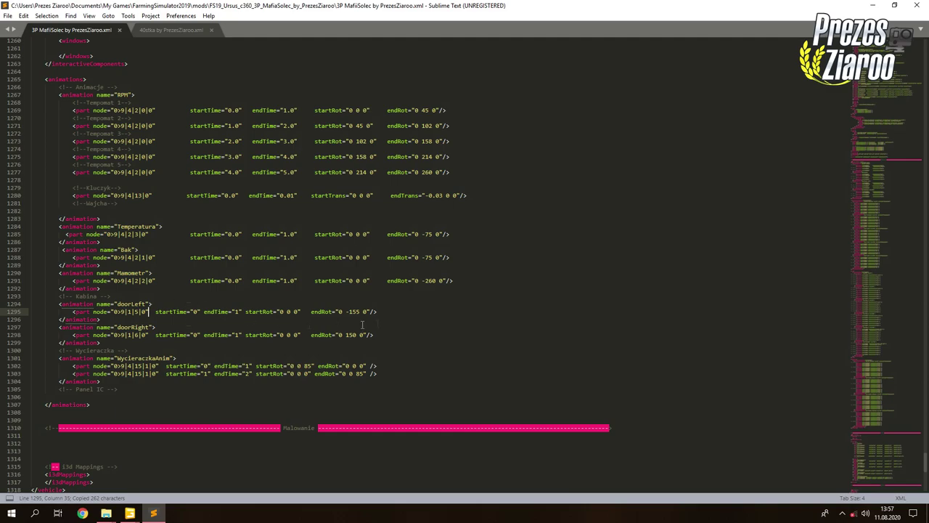
pyautogui.moveTo(391, 312)
pyautogui.mouseDown()
pyautogui.moveTo(338, 311)
pyautogui.moveTo(379, 315)
pyautogui.mouseUp()
pyautogui.press('Return')
pyautogui.press('Return')
pyautogui.moveTo(73, 328); pyautogui.dragTo(11, 329)
pyautogui.hotkey('ctrl', 'v')
pyautogui.moveTo(123, 328); pyautogui.dragTo(31, 320)
pyautogui.press('BackSpace')
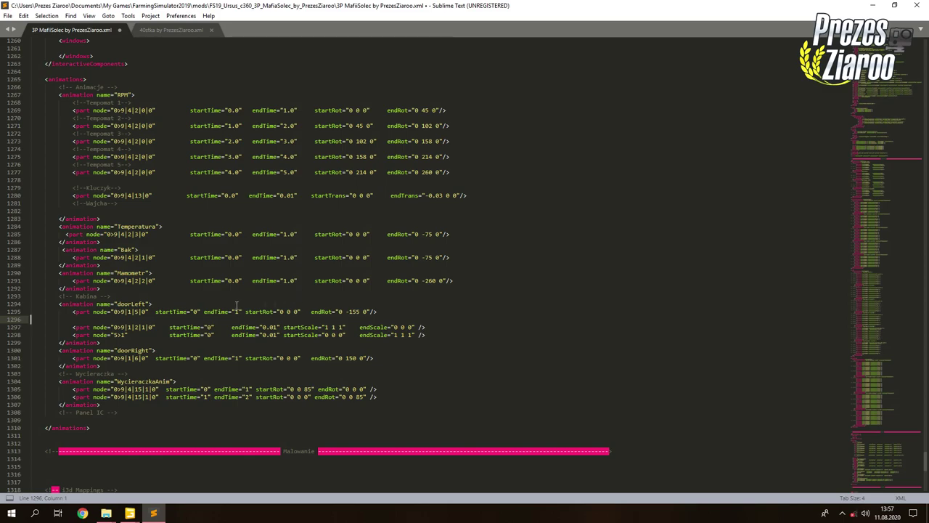
# Check the AnimDlewe animation in the 40stka XML against the doorLeft animation's original part line and node path.
pyautogui.click(164, 29)
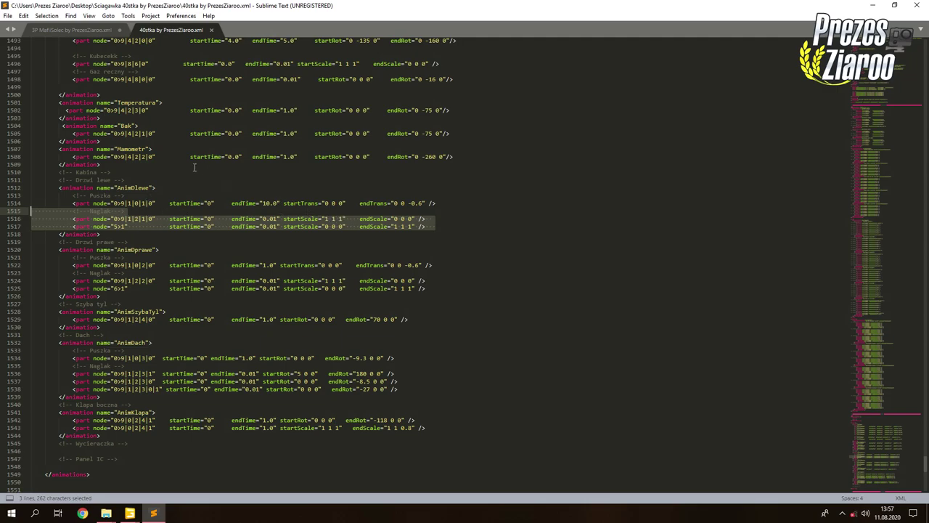
pyautogui.click(81, 31)
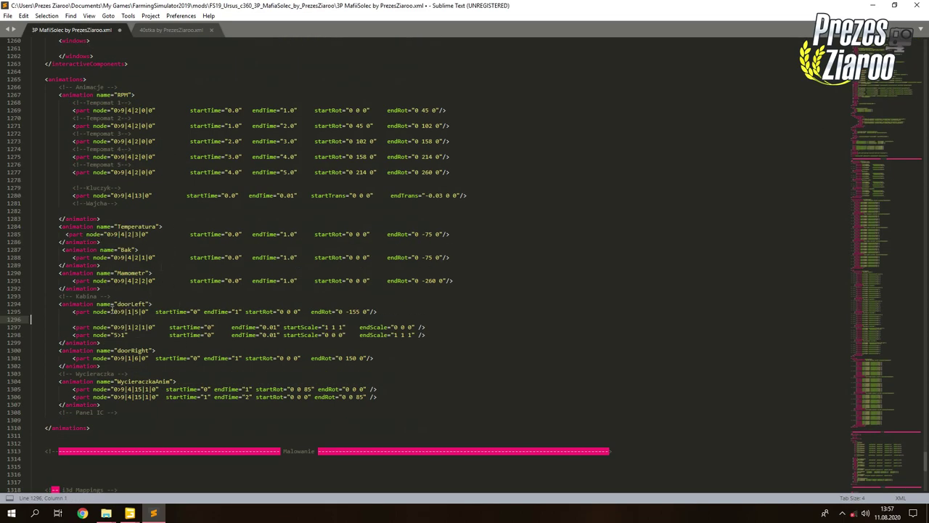
pyautogui.moveTo(114, 311); pyautogui.dragTo(143, 311)
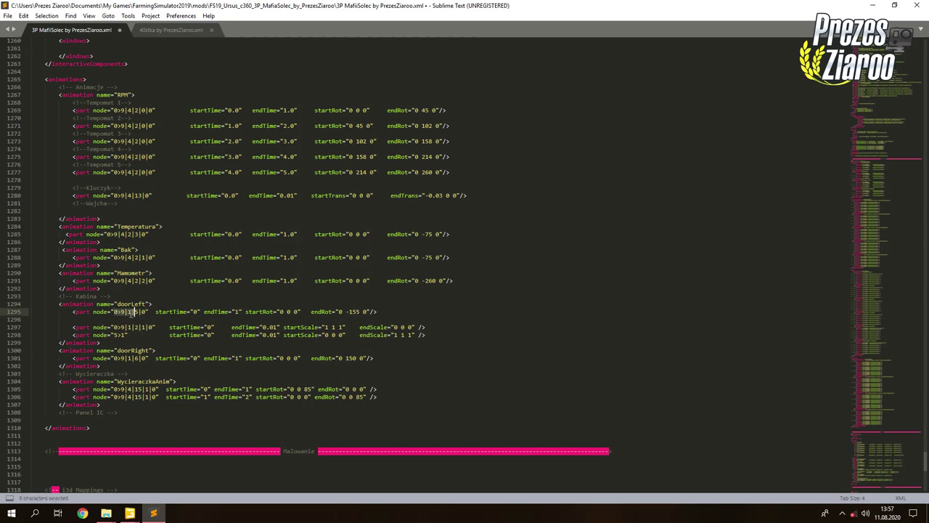
pyautogui.moveTo(378, 312); pyautogui.dragTo(14, 305)
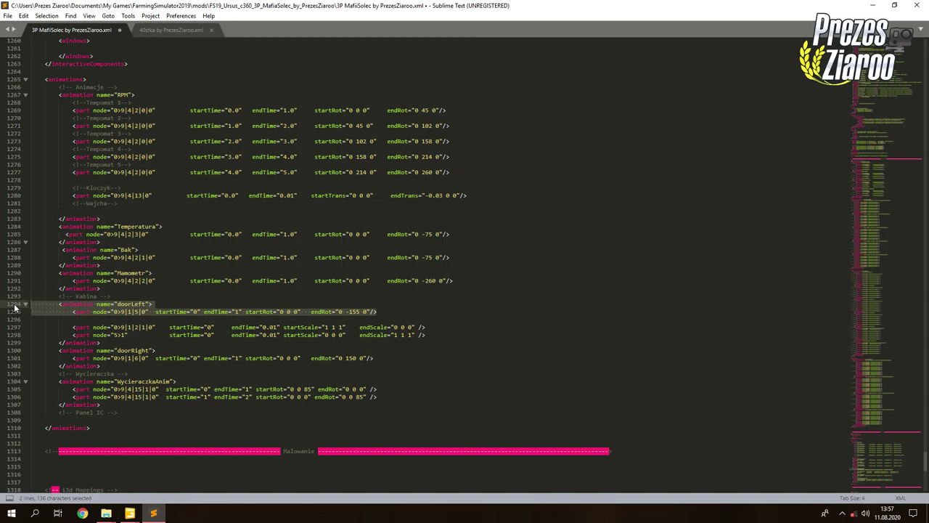
# Replace the node of the first pasted doorLeft scale part with 0>9|1|5|0, copied from the original rotation part.
pyautogui.moveTo(146, 311); pyautogui.dragTo(113, 311)
pyautogui.rightClick(125, 312)
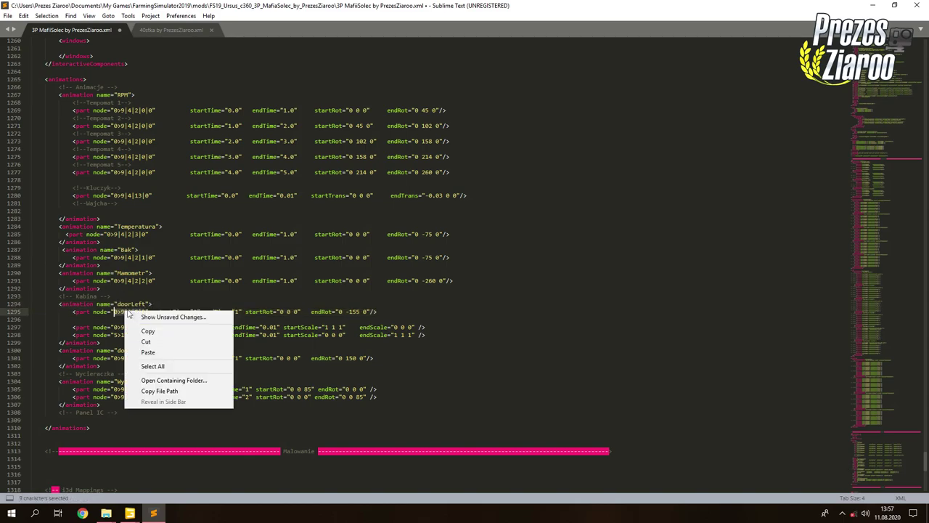
pyautogui.click(145, 328)
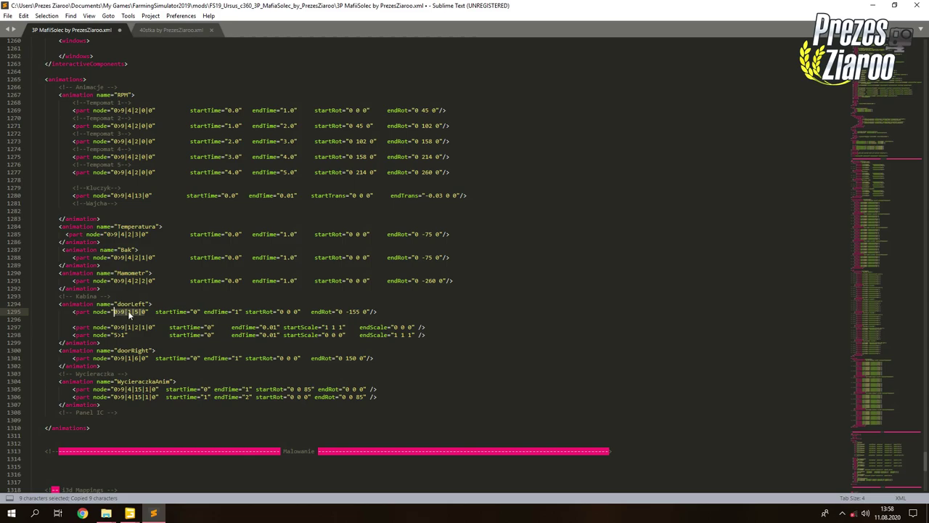
pyautogui.click(114, 327)
pyautogui.moveTo(113, 327); pyautogui.dragTo(152, 328)
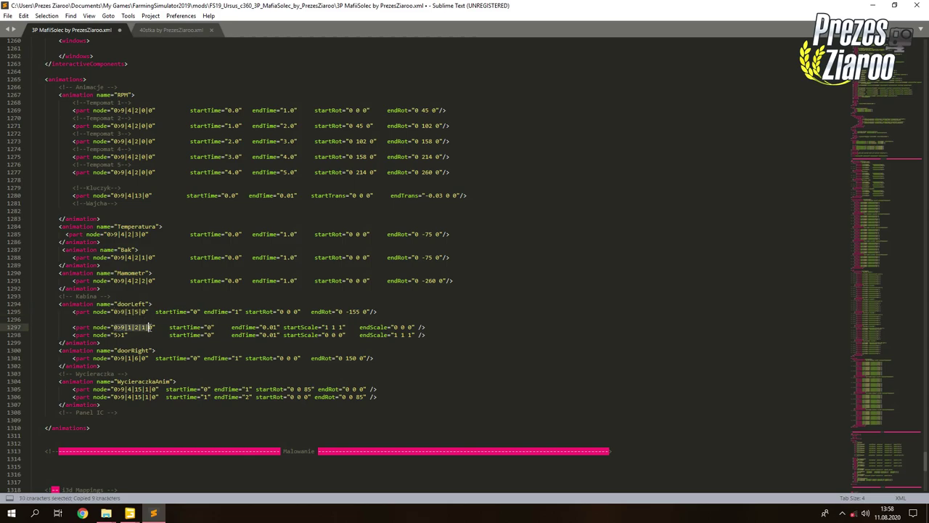
pyautogui.rightClick(152, 328)
pyautogui.click(175, 371)
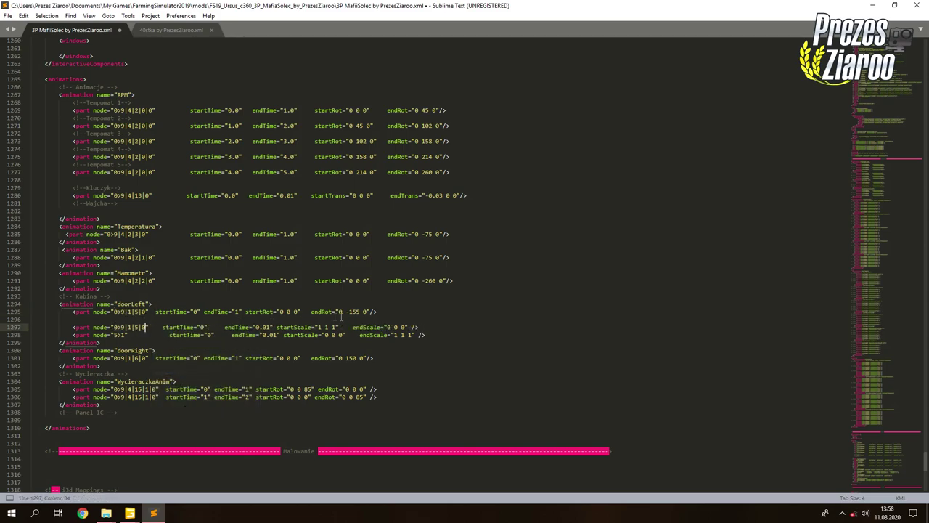
# Delete the original rotation part line from the doorLeft animation together with the blank lines around it.
pyautogui.moveTo(390, 313); pyautogui.dragTo(6, 312)
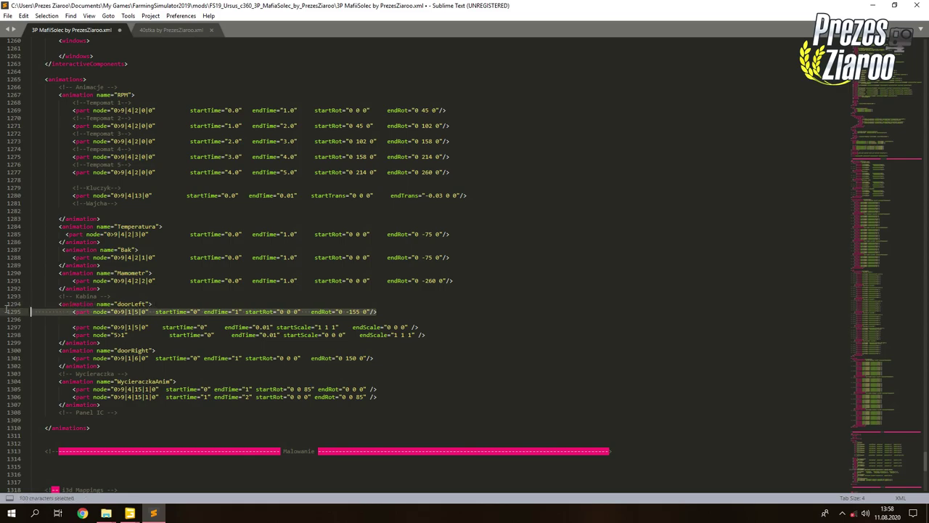
pyautogui.press('BackSpace')
pyautogui.press('BackSpace')
pyautogui.press('Delete')
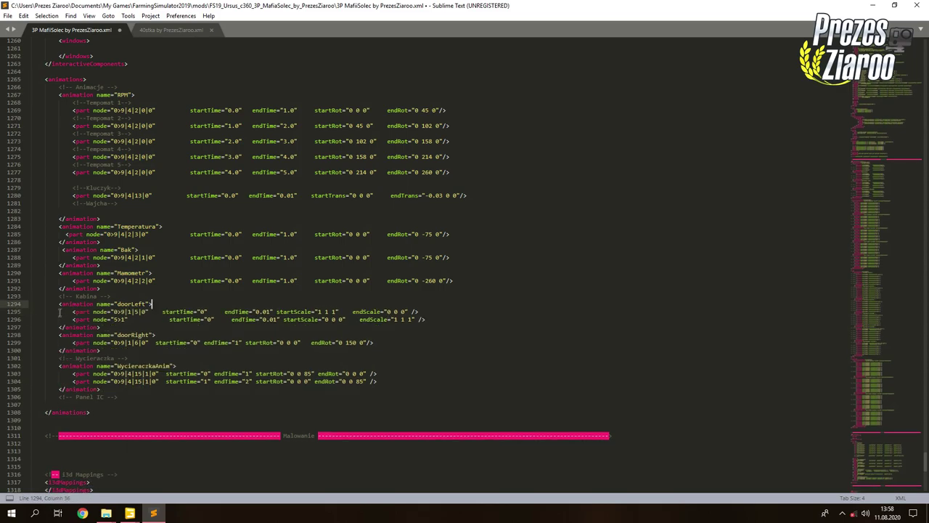
# Switch to GIANTS Editor and check the index path of the Drzwi lewe group against the second doorLeft part's node.
pyautogui.moveTo(114, 320); pyautogui.dragTo(128, 320)
pyautogui.click(130, 512)
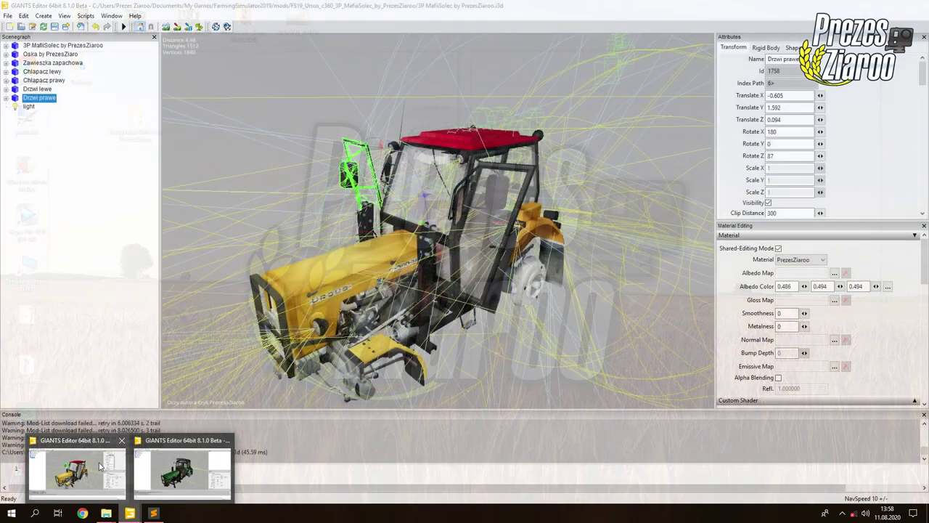
pyautogui.click(100, 466)
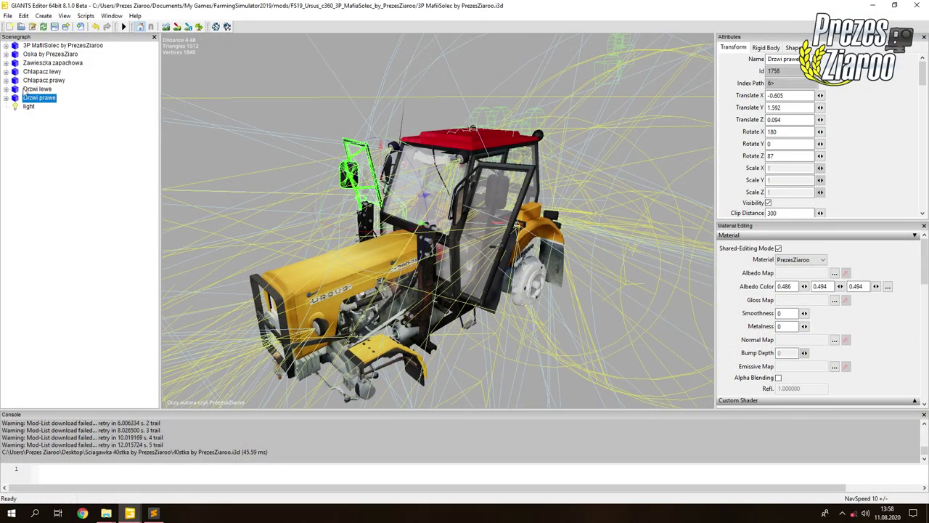
pyautogui.click(26, 89)
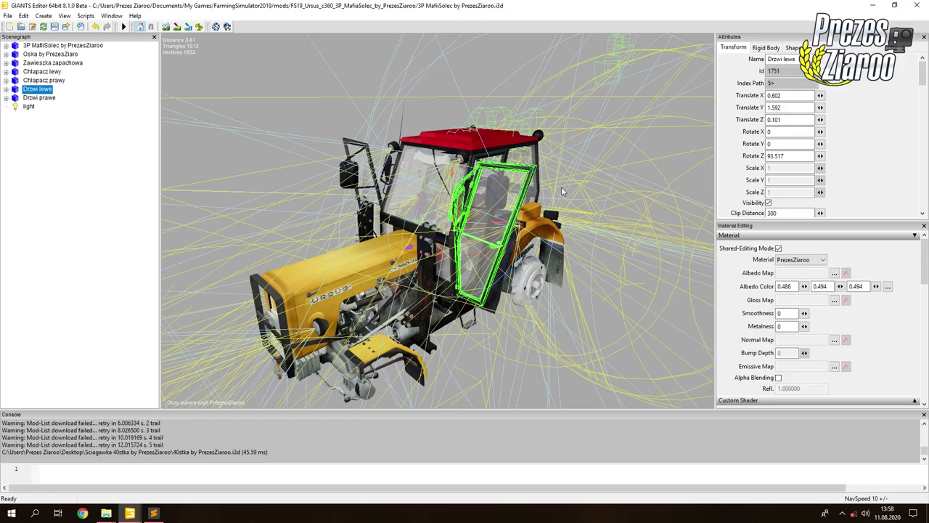
pyautogui.click(6, 89)
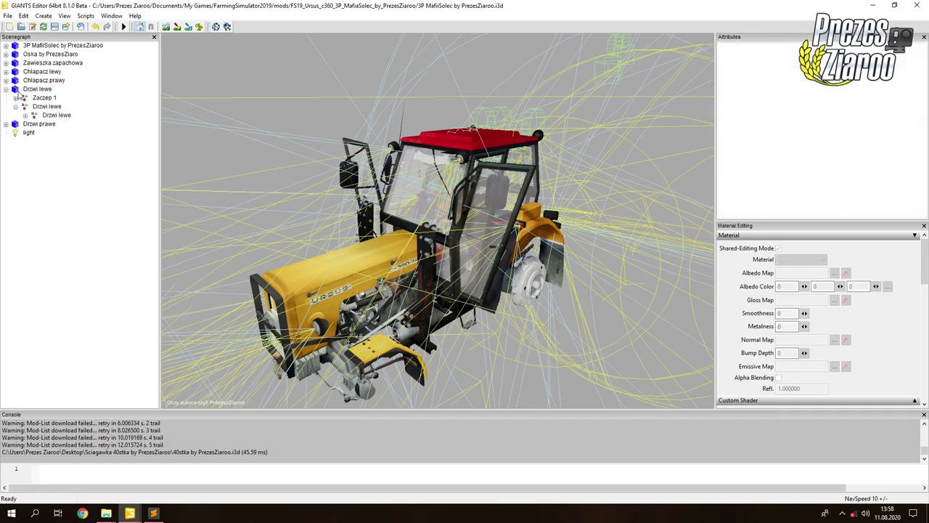
pyautogui.click(42, 98)
pyautogui.click(45, 107)
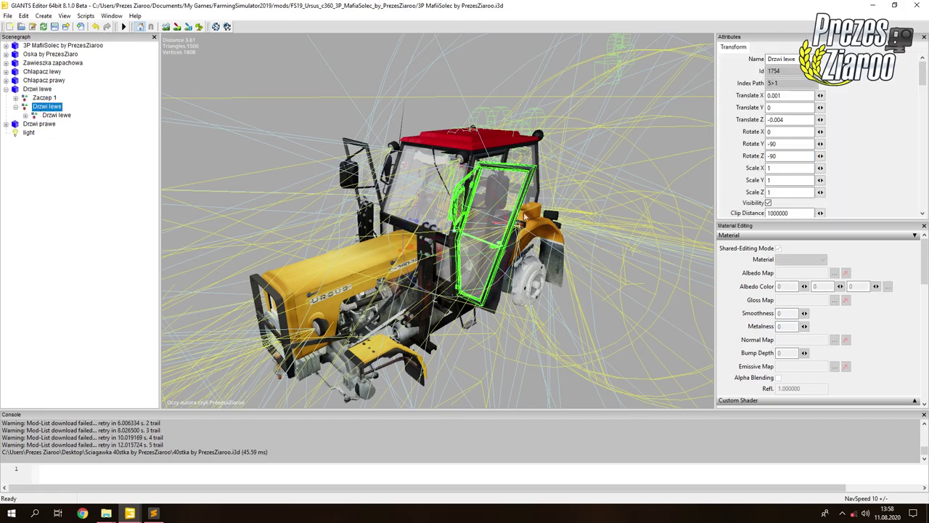
# Set the scale of the Drzwi lewe group inside the left door component to 0 on all axes.
pyautogui.doubleClick(783, 192)
pyautogui.press('BackSpace')
pyautogui.press('BackSpace')
pyautogui.moveTo(782, 181); pyautogui.dragTo(740, 172)
pyautogui.press('BackSpace')
pyautogui.write('0')
# In Sublime Text, copy AnimDprawe's Naglak comment and two scale part lines from the 40stka XML below the doorRight part in the 3P MafiiSolec XML.
pyautogui.click(150, 515)
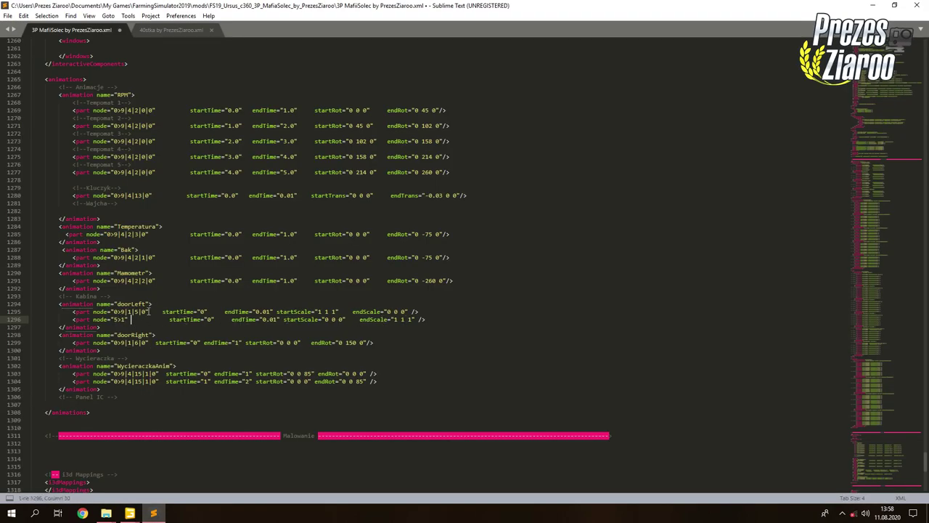
pyautogui.click(181, 29)
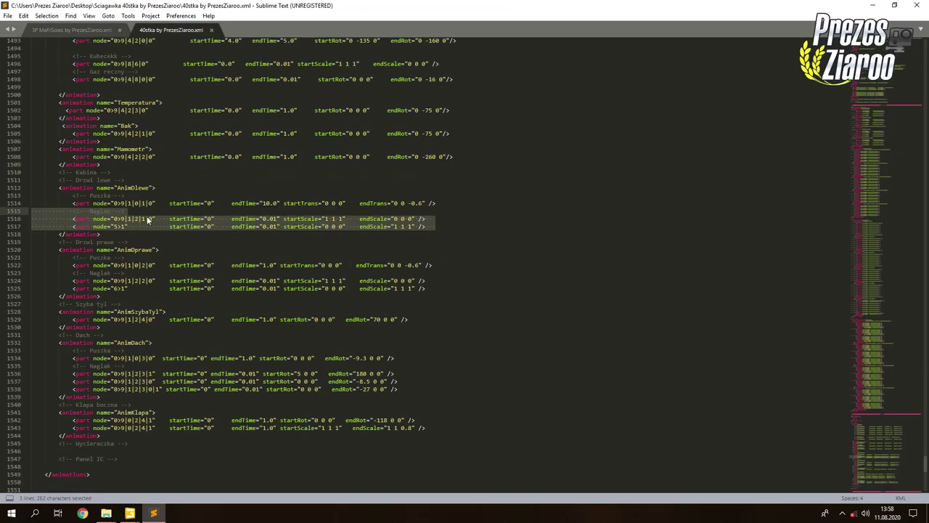
pyautogui.moveTo(434, 288); pyautogui.dragTo(49, 273)
pyautogui.rightClick(48, 277)
pyautogui.click(69, 296)
pyautogui.click(52, 30)
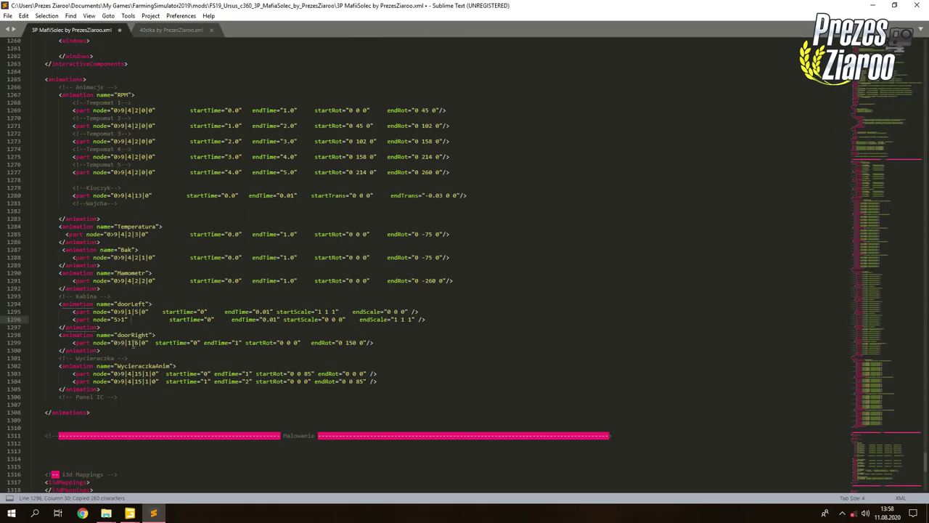
pyautogui.click(392, 346)
pyautogui.press('Return')
pyautogui.press('Return')
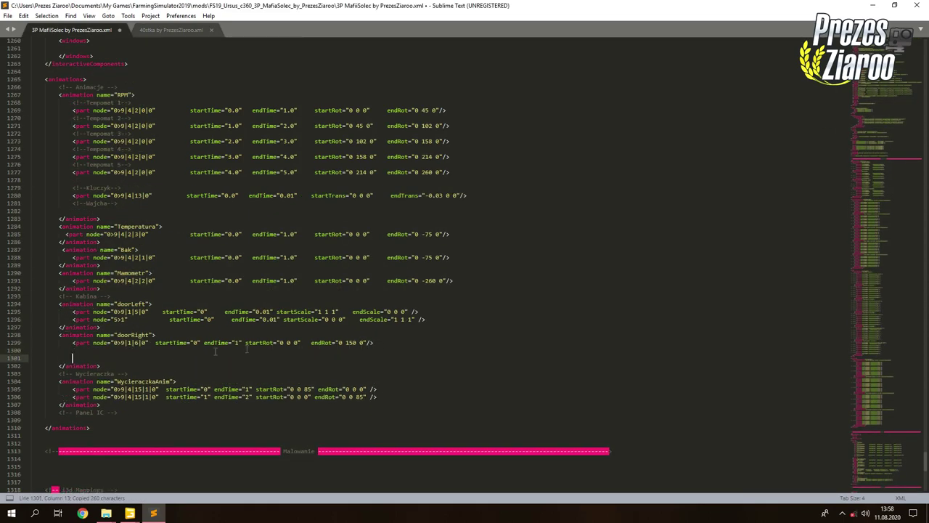
pyautogui.moveTo(73, 358); pyautogui.dragTo(1, 354)
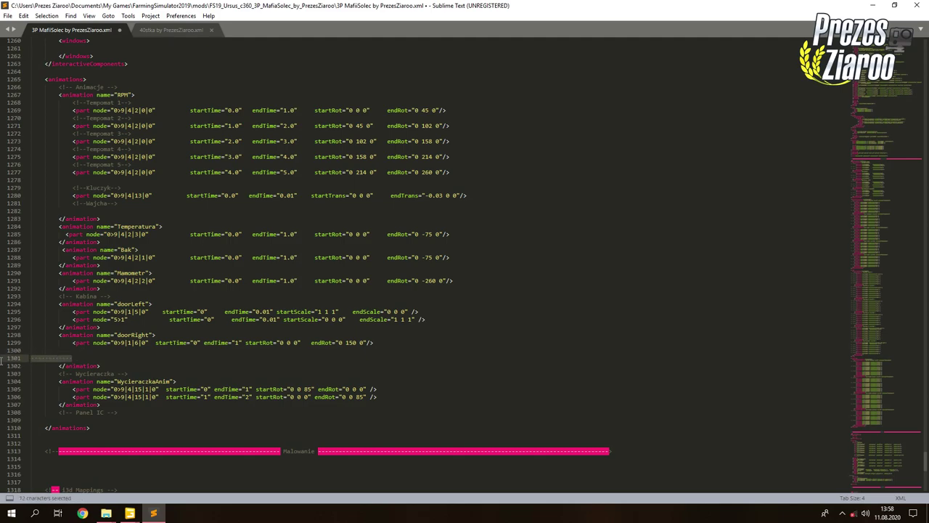
pyautogui.hotkey('ctrl', 'v')
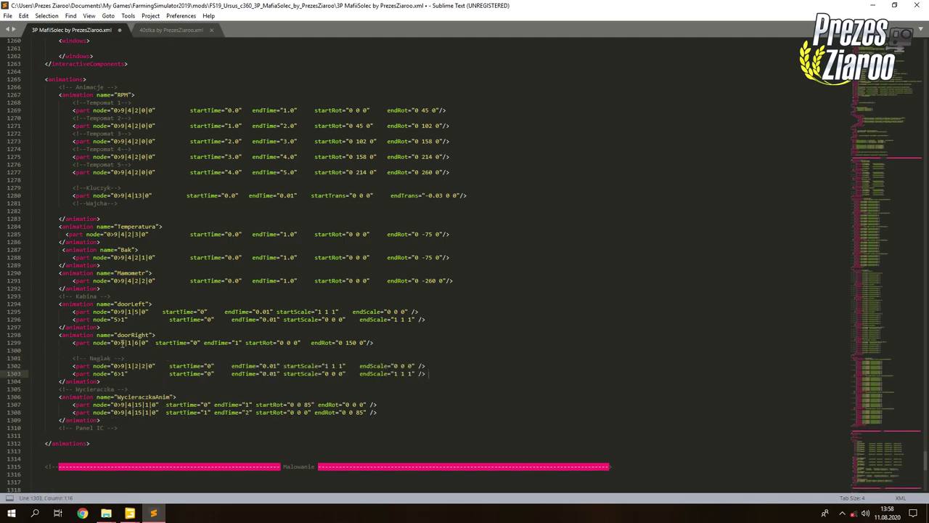
# Replace the node of the first pasted doorRight scale part with 0>9|1|6|0, cut from the original rotation part.
pyautogui.moveTo(113, 342); pyautogui.dragTo(145, 366)
pyautogui.hotkey('ctrl', 'x')
pyautogui.click(114, 365)
pyautogui.hotkey('ctrl', 'v')
pyautogui.press('BackSpace')
# Delete the original rotation part line, the Naglak comment and the blank lines from the doorRight animation.
pyautogui.moveTo(352, 342); pyautogui.dragTo(31, 343)
pyautogui.press('BackSpace')
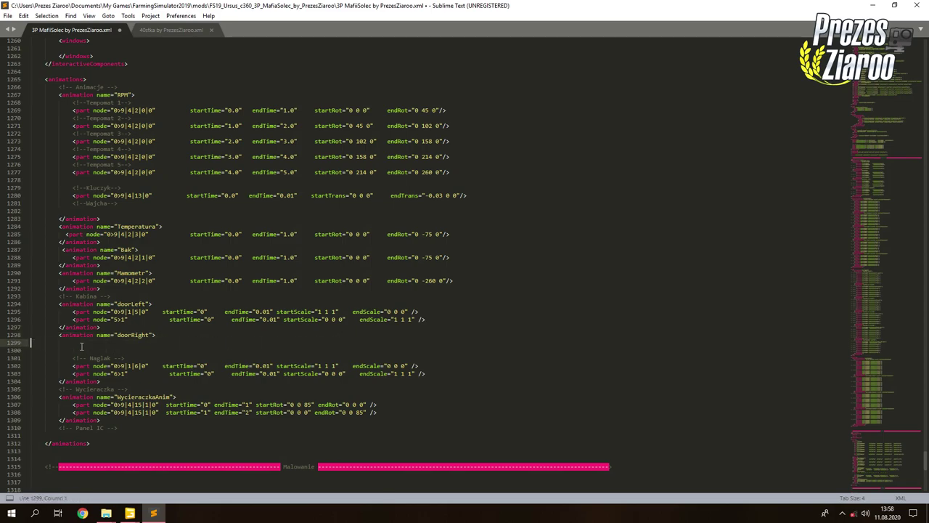
pyautogui.press('BackSpace')
pyautogui.moveTo(130, 351); pyautogui.dragTo(15, 342)
pyautogui.press('BackSpace')
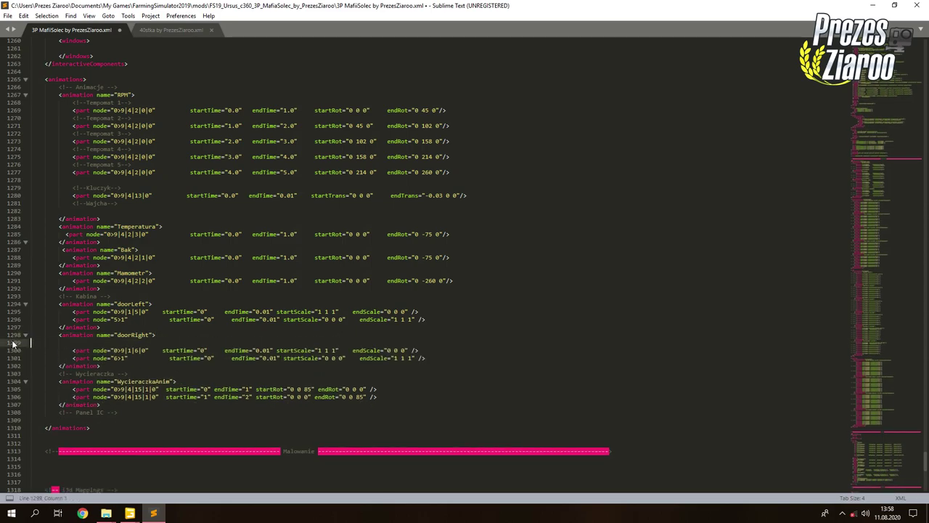
pyautogui.press('BackSpace')
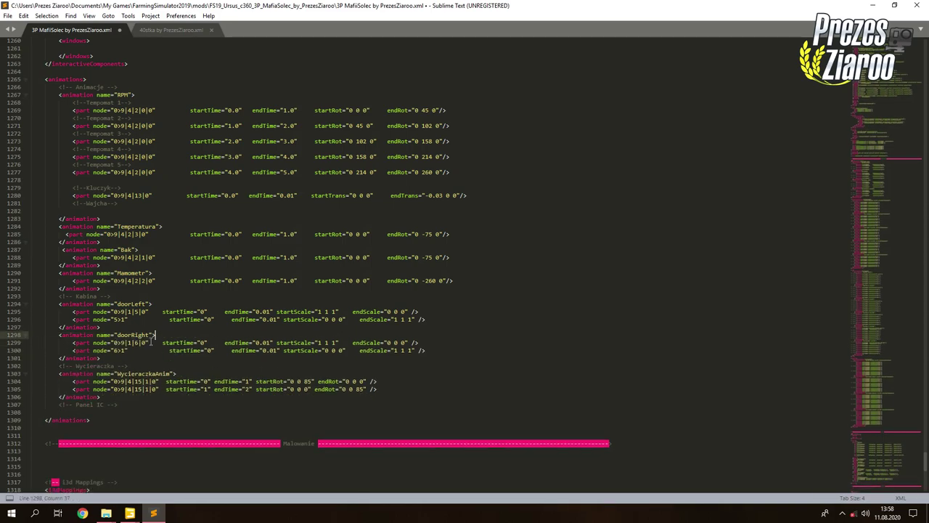
# Copy the index path of the Drzwi prawe group in GIANTS Editor and compare it with the second doorRight part's node in Sublime Text.
pyautogui.click(114, 350)
pyautogui.moveTo(129, 513)
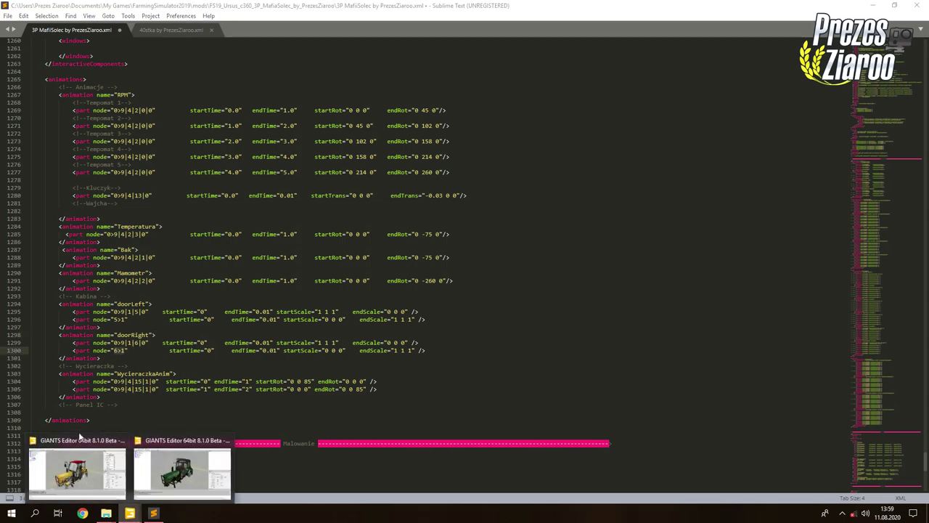
pyautogui.click(76, 471)
pyautogui.click(39, 124)
pyautogui.click(6, 124)
pyautogui.click(48, 141)
pyautogui.click(65, 150)
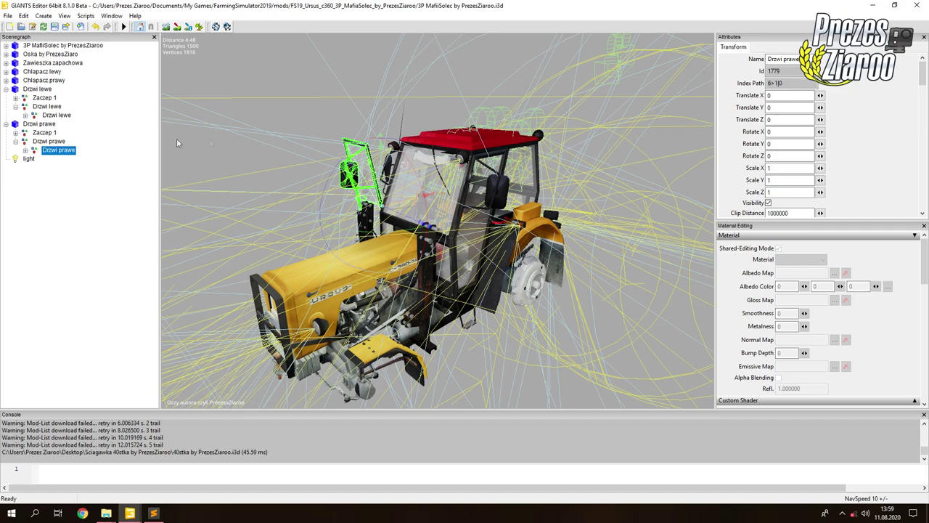
pyautogui.click(48, 142)
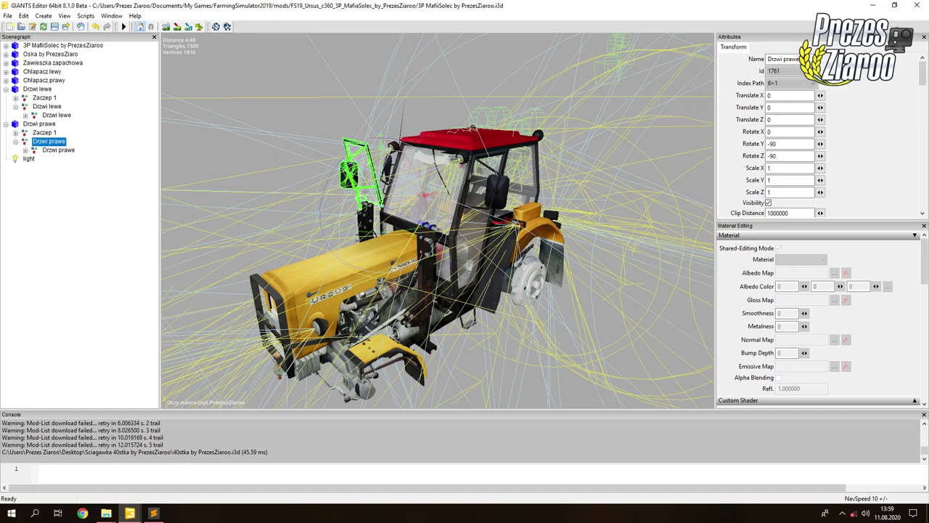
pyautogui.moveTo(785, 83); pyautogui.dragTo(759, 82)
pyautogui.rightClick(773, 83)
pyautogui.click(794, 117)
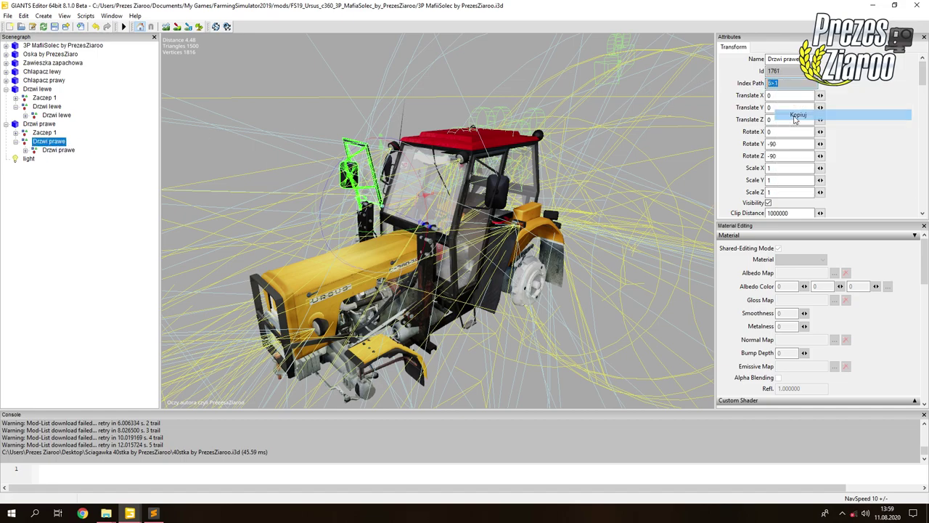
pyautogui.click(153, 513)
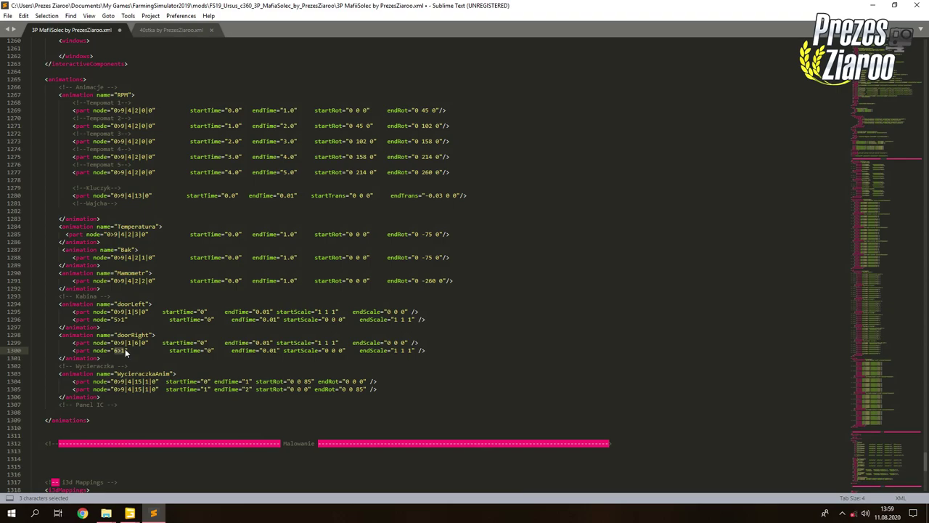
# In GIANTS Editor, set the scale of the Drzwi prawe group inside the right door component to 0 on all axes.
pyautogui.moveTo(129, 513)
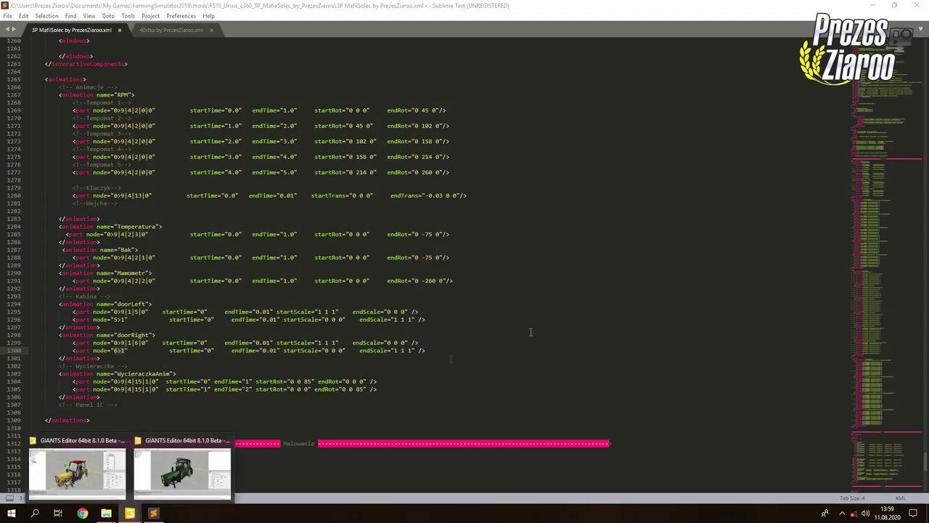
pyautogui.click(75, 468)
pyautogui.doubleClick(789, 192)
pyautogui.write('0')
pyautogui.doubleClick(788, 180)
pyautogui.write('0')
pyautogui.click(786, 169)
pyautogui.press('BackSpace')
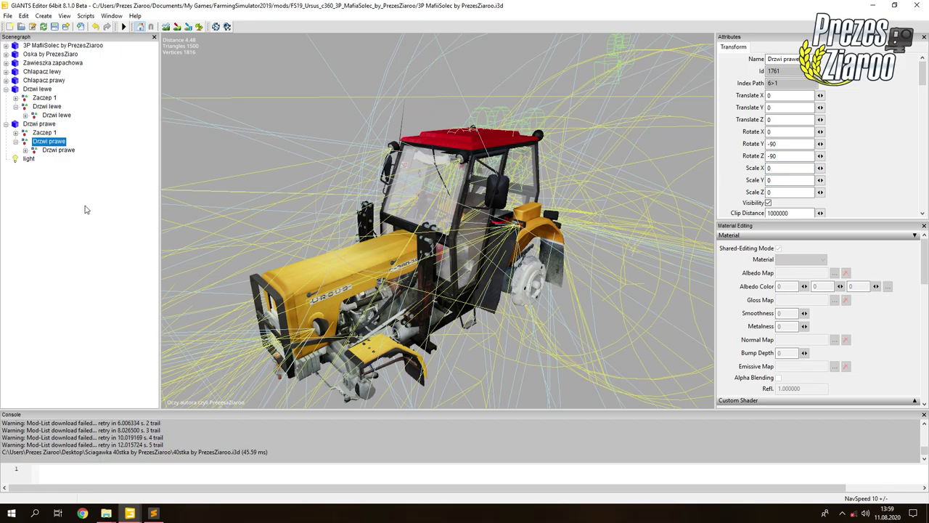
pyautogui.click(86, 205)
pyautogui.keyDown('alt'); pyautogui.moveTo(445, 230); pyautogui.dragTo(455, 206); pyautogui.keyUp('alt')
pyautogui.scroll(1, 456, 205)
pyautogui.scroll(-1, 456, 205)
# Return to the 3P MafiiSolec XML in Sublime Text and find the components section near the beginning of the file.
pyautogui.hotkey('alt', 'Tab')
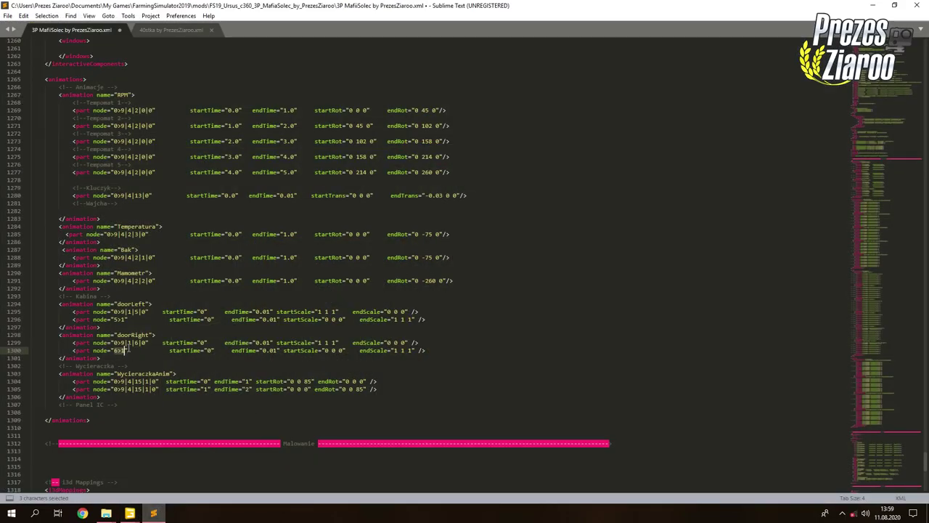
pyautogui.click(129, 348)
pyautogui.scroll(20, 341, 230)
pyautogui.scroll(8, 542, 177)
pyautogui.moveTo(926, 71); pyautogui.dragTo(926, 52)
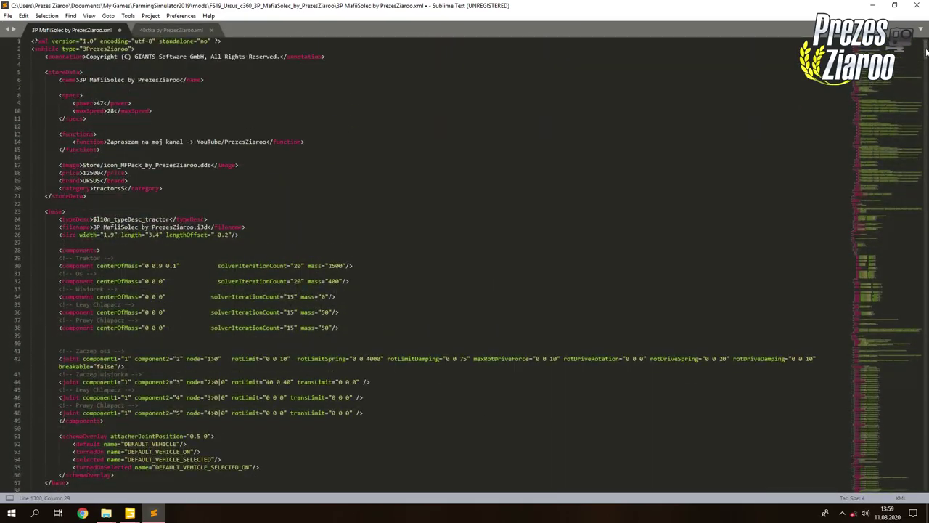
pyautogui.scroll(-5, 465, 261)
pyautogui.scroll(2, 465, 262)
pyautogui.click(137, 249)
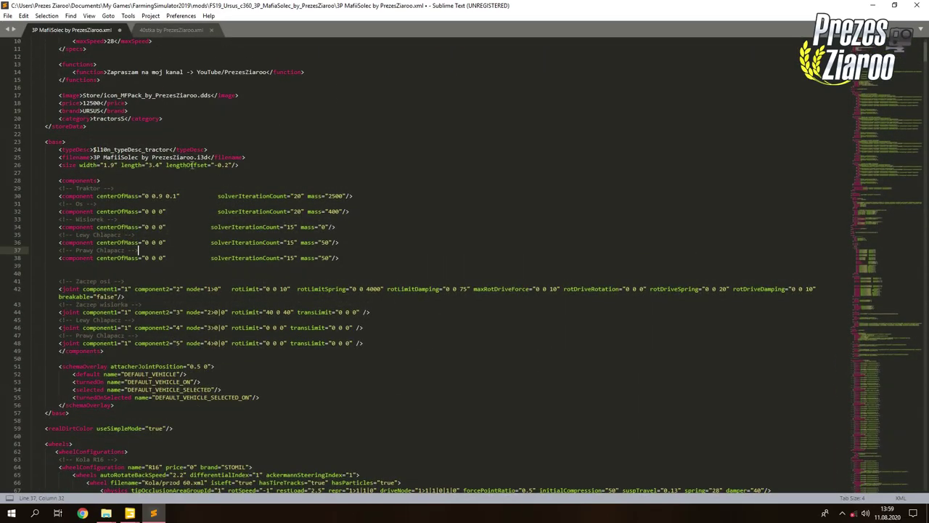
# Copy the Lewe drzwi and Prawe drzwi component entries from the 40stka XML below the Prawy Chlapacz component in the 3P MafiiSolec XML.
pyautogui.click(162, 31)
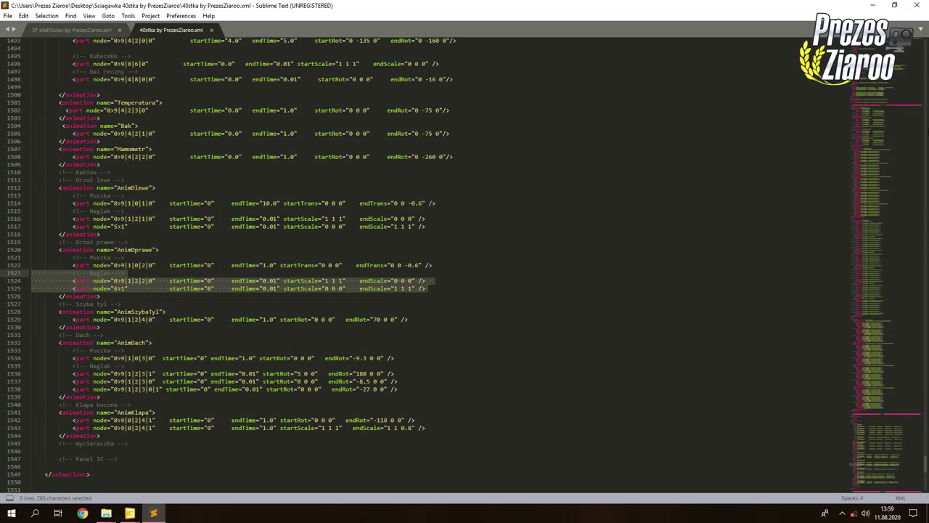
pyautogui.click(876, 90)
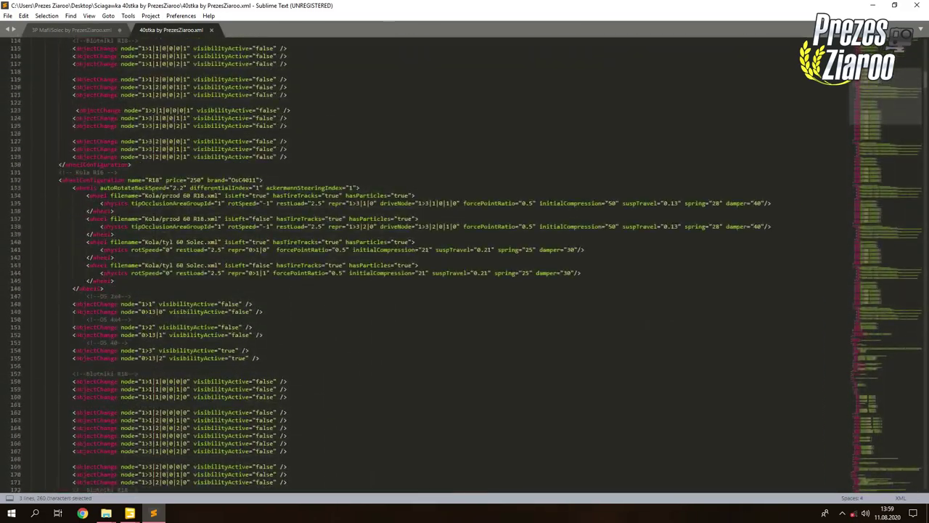
pyautogui.scroll(20, 465, 261)
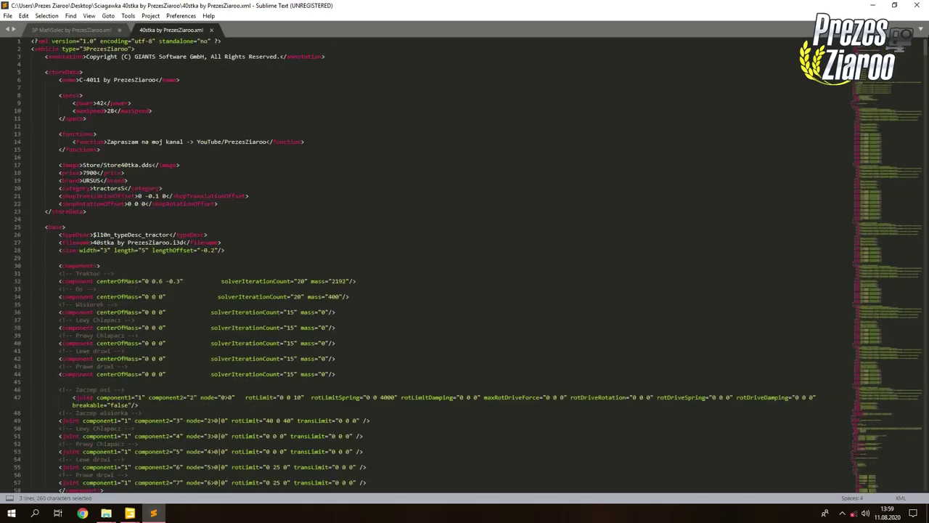
pyautogui.scroll(-4, 113, 152)
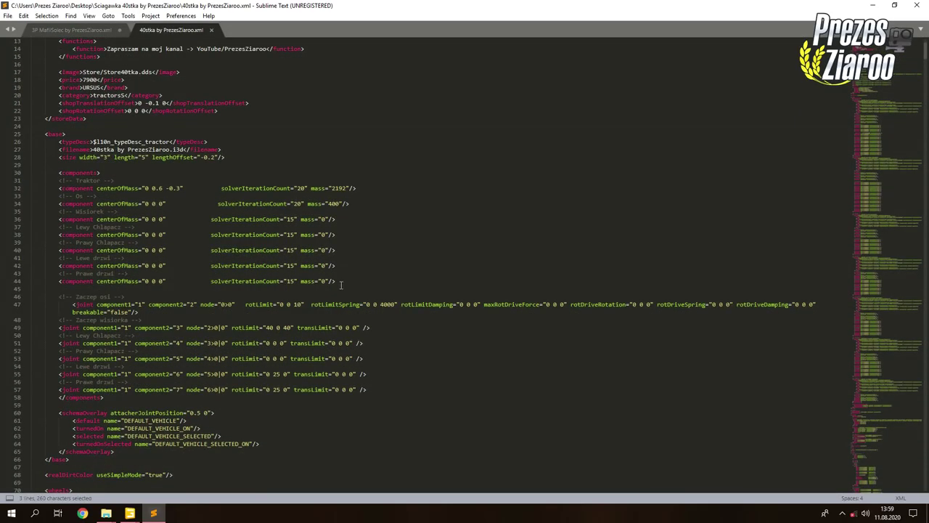
pyautogui.moveTo(341, 284); pyautogui.dragTo(2, 261)
pyautogui.hotkey('ctrl', 'c')
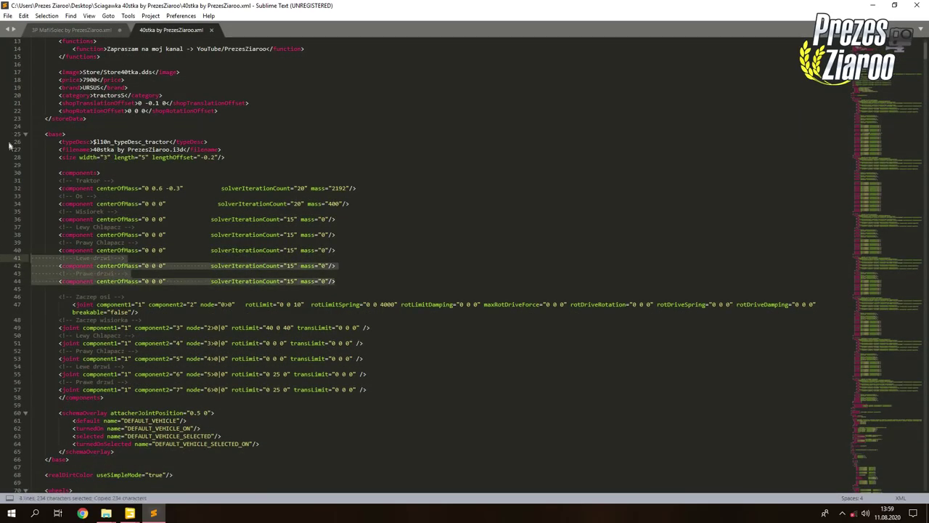
pyautogui.click(69, 30)
pyautogui.click(342, 258)
pyautogui.press('Return')
pyautogui.moveTo(60, 265); pyautogui.dragTo(1, 265)
pyautogui.hotkey('ctrl', 'v')
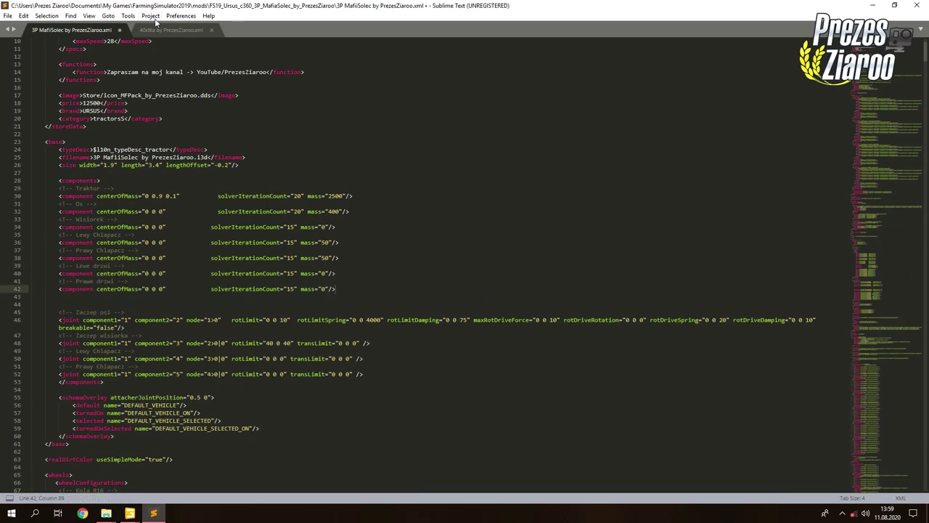
# Copy the Lewe drzwi and Prawe drzwi joint lines from the 40stka XML below the Prawy Chlapacz joint in the 3P MafiiSolec XML.
pyautogui.click(163, 29)
pyautogui.moveTo(388, 390); pyautogui.dragTo(27, 365)
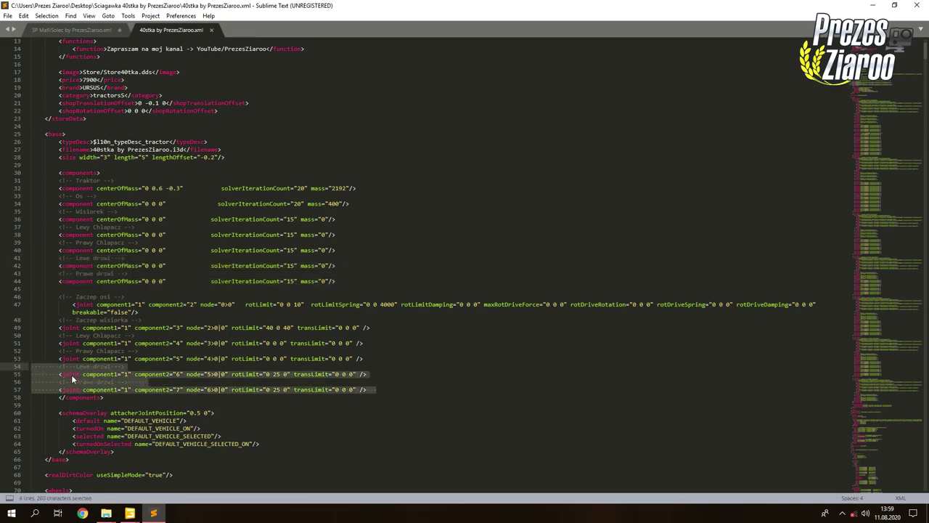
pyautogui.hotkey('ctrl', 'c')
pyautogui.click(85, 28)
pyautogui.click(365, 375)
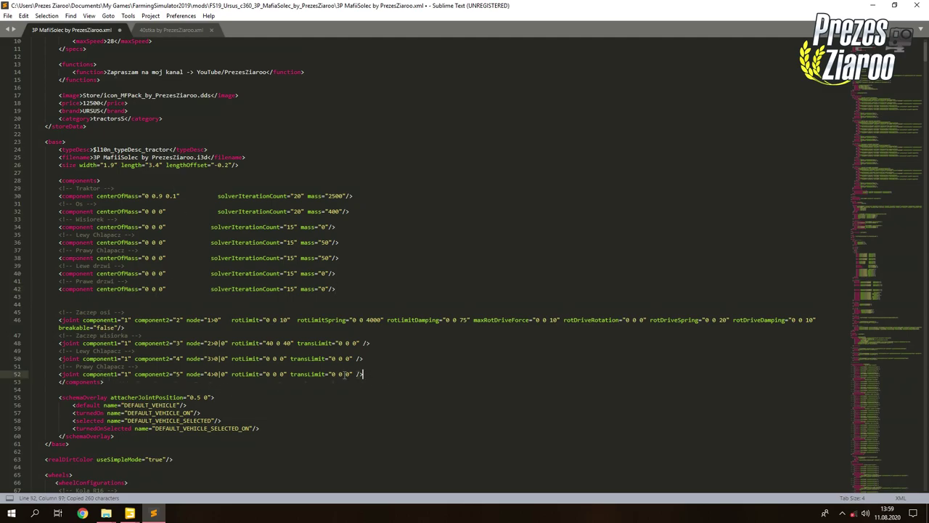
pyautogui.press('Return')
pyautogui.moveTo(75, 381); pyautogui.dragTo(31, 381)
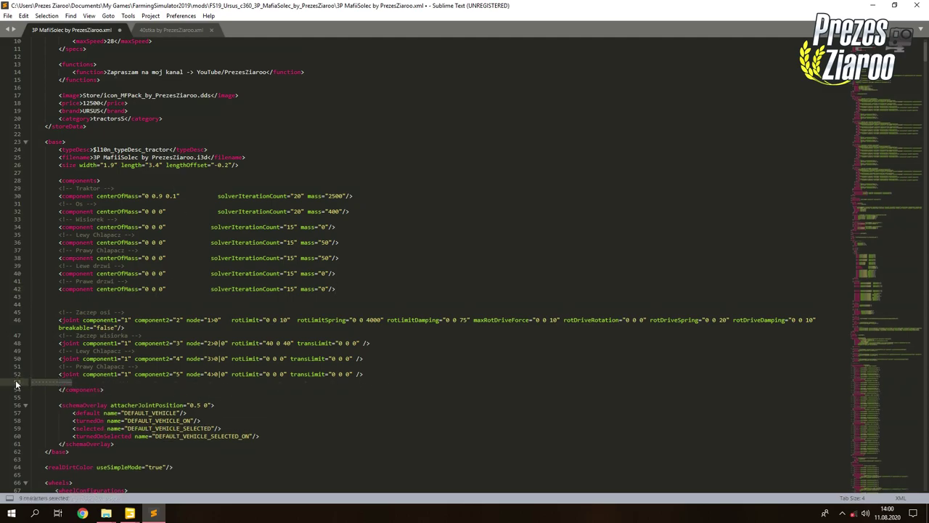
pyautogui.hotkey('ctrl', 'v')
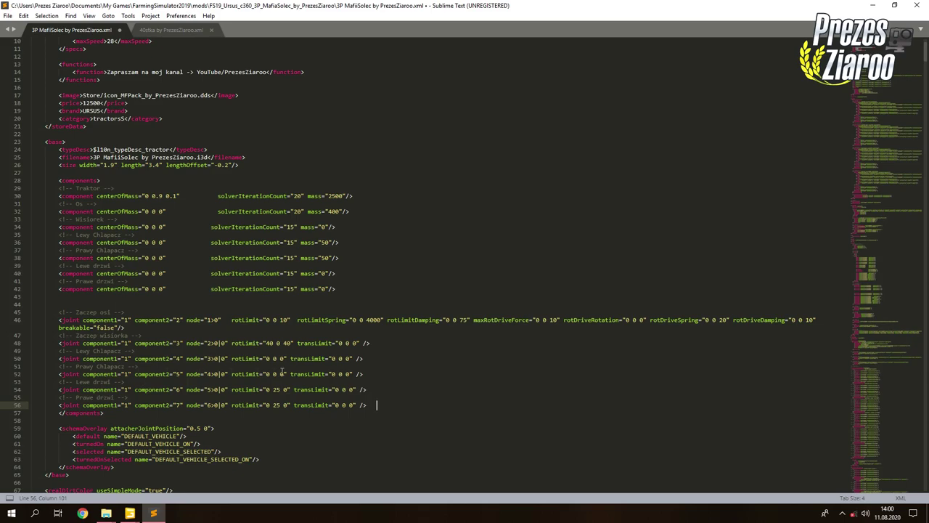
# Try removing the Lewy Chlapacz, Prawy Chlapacz and Zaczep wisiorka joints from the 3P MafiiSolec XML, leaving only the axle and door joints.
pyautogui.moveTo(370, 373); pyautogui.dragTo(19, 354)
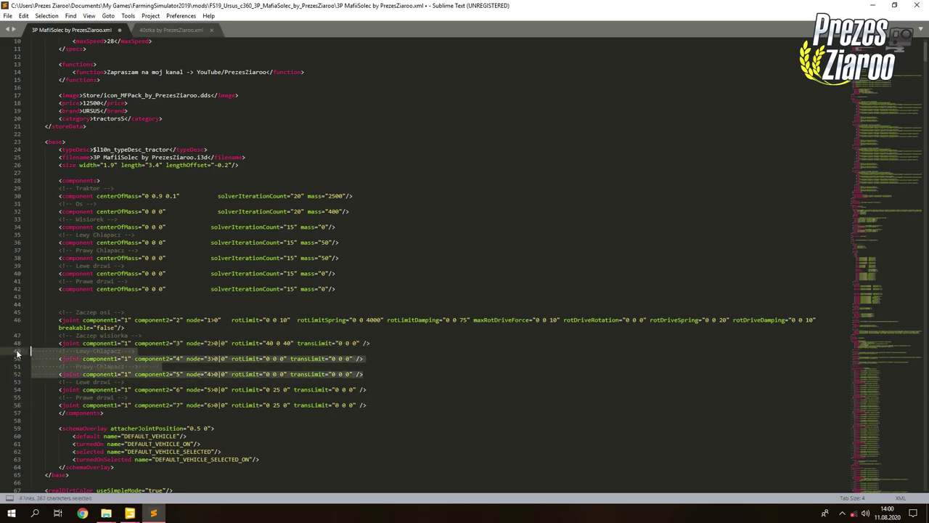
pyautogui.press('BackSpace')
pyautogui.press('BackSpace')
pyautogui.moveTo(95, 312); pyautogui.dragTo(110, 314)
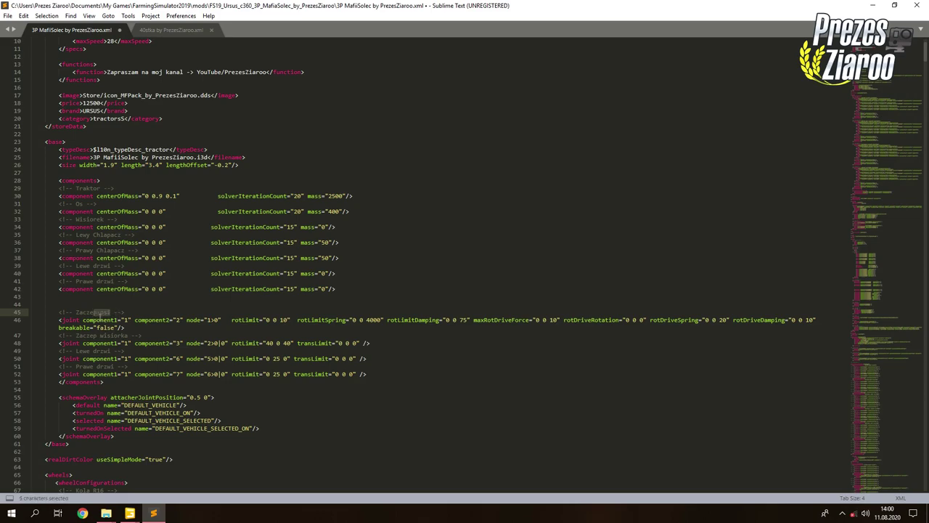
pyautogui.moveTo(379, 340); pyautogui.dragTo(18, 336)
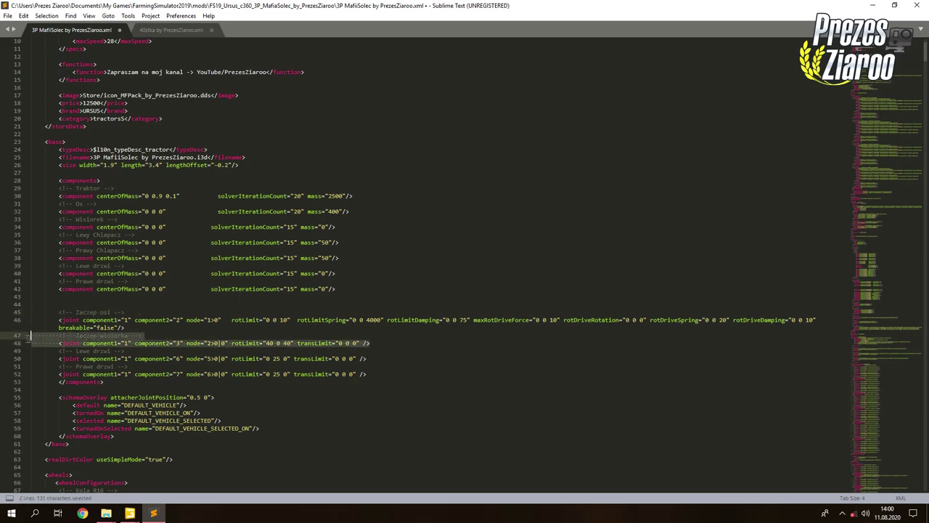
pyautogui.press('BackSpace')
# Try renumbering component2 to 2 in the Lewe drzwi joint and to 3 in the Prawe drzwi joint.
pyautogui.tripleClick(184, 319)
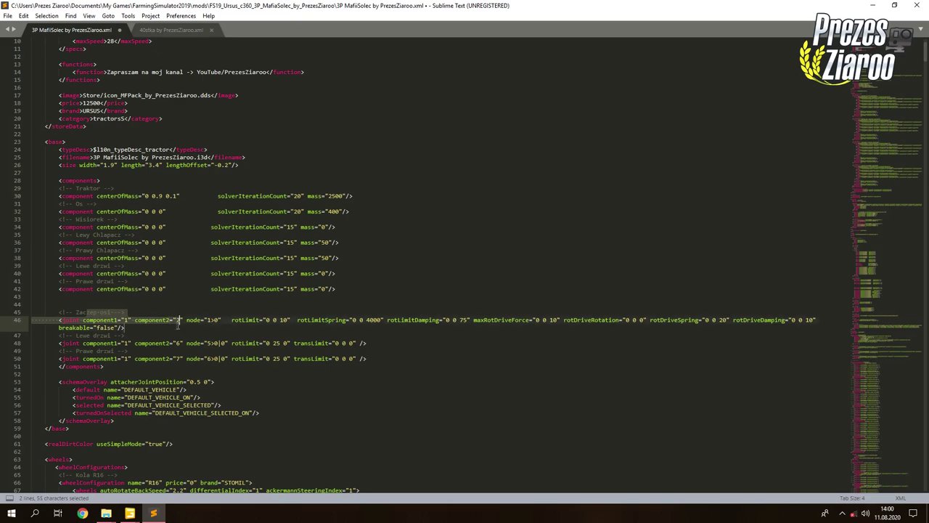
pyautogui.click(185, 320)
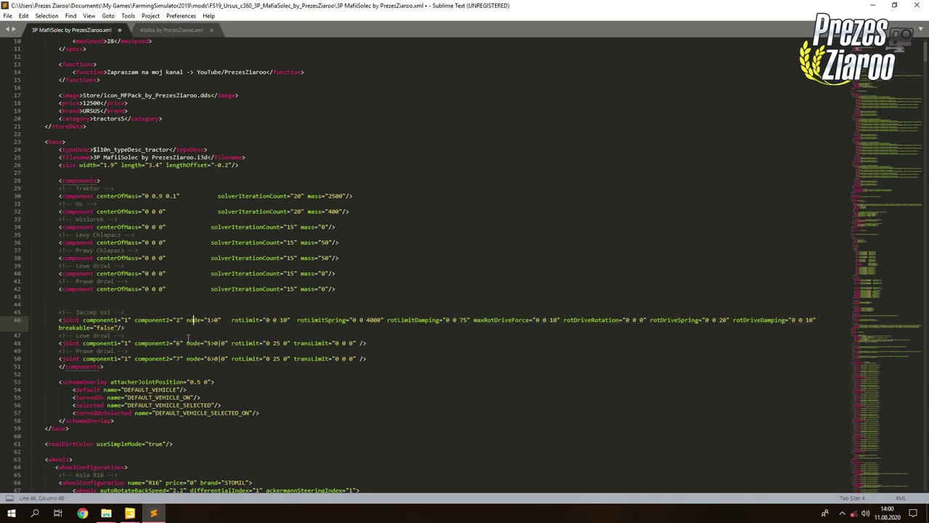
pyautogui.moveTo(122, 343); pyautogui.dragTo(127, 343)
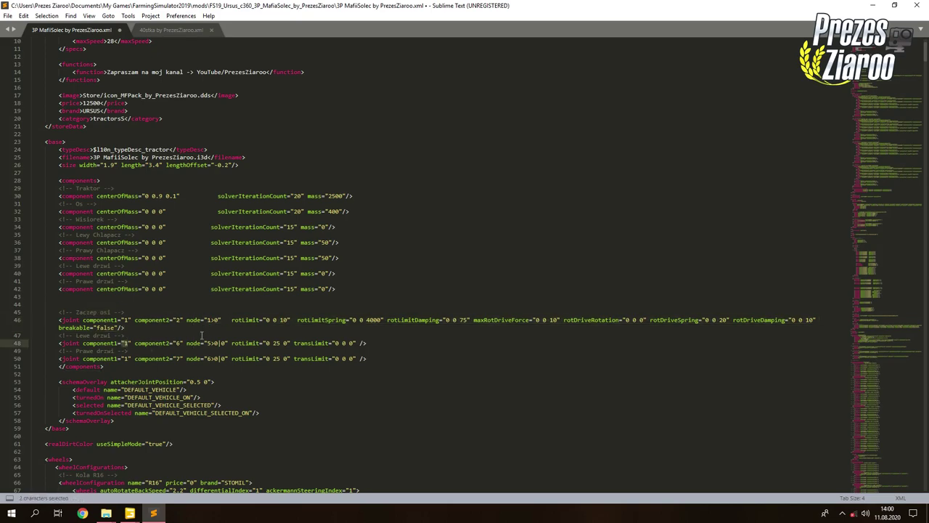
pyautogui.moveTo(120, 320); pyautogui.dragTo(181, 344)
pyautogui.click(176, 343)
pyautogui.write('7')
pyautogui.click(179, 359)
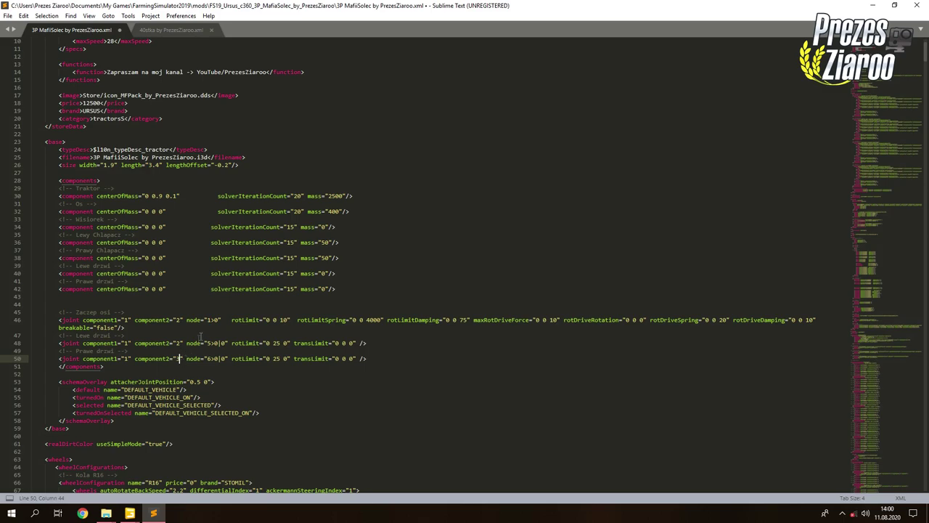
# Undo the trial joint deletions and renumbering, and paste the Lewe drzwi and Prawe drzwi joints back below the Prawy Chlapacz joint.
pyautogui.hotkey('ctrl', 'z')
pyautogui.hotkey('ctrl', 'z')
pyautogui.hotkey('ctrl', 'z')
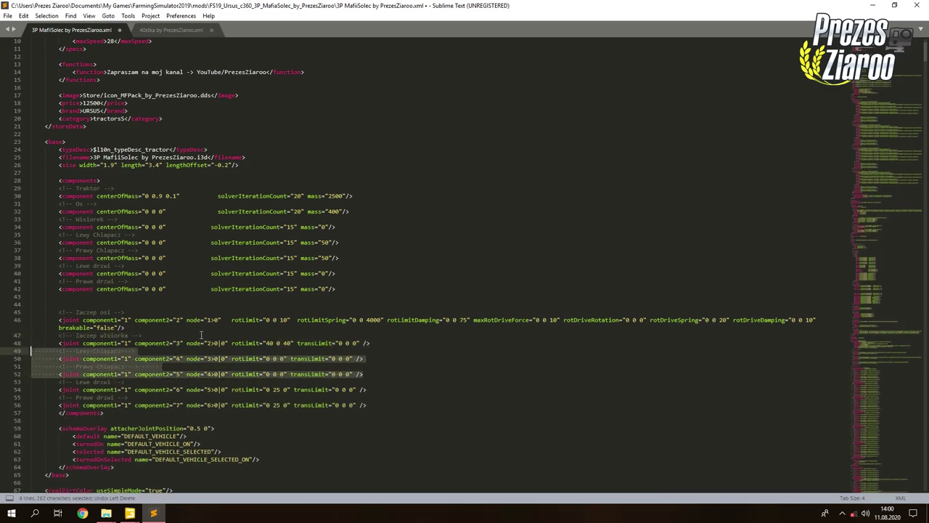
pyautogui.hotkey('ctrl', 'z')
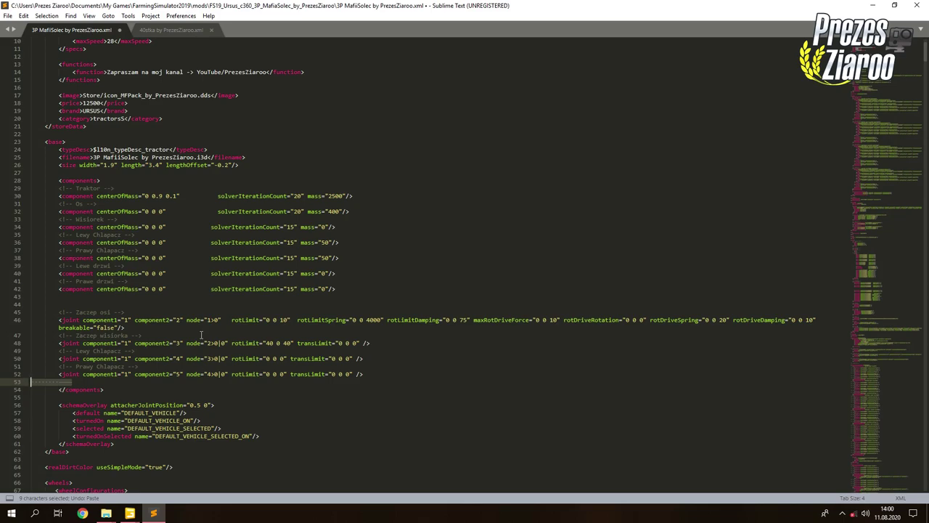
pyautogui.hotkey('ctrl', 'v')
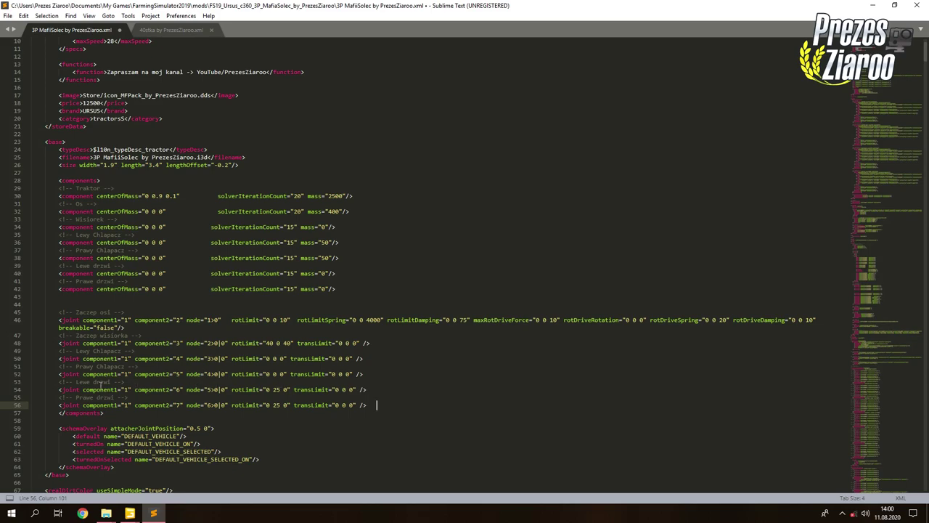
# Compare the Lewe drzwi joint's node path with the index path of Tu przyloz under the left door's Zaczep 1 in GIANTS Editor.
pyautogui.moveTo(96, 385); pyautogui.dragTo(389, 392)
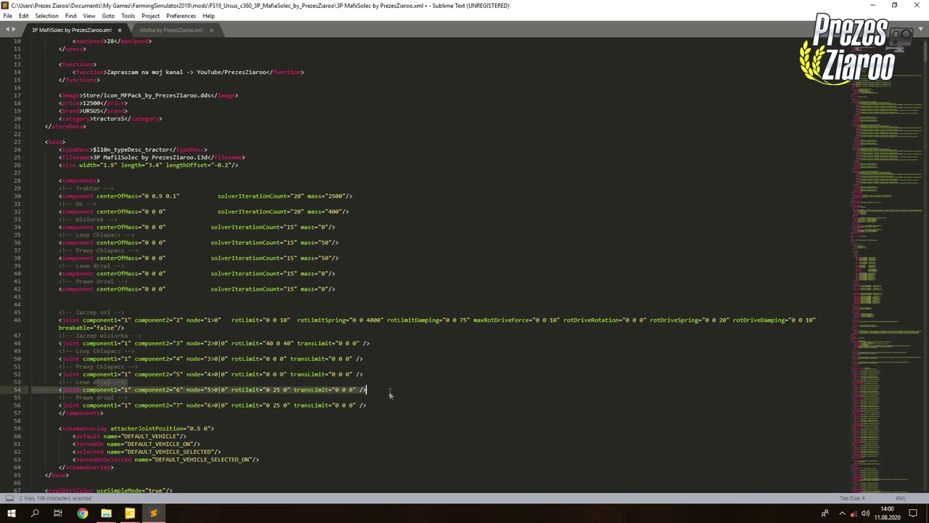
pyautogui.click(163, 387)
pyautogui.moveTo(208, 390); pyautogui.dragTo(226, 390)
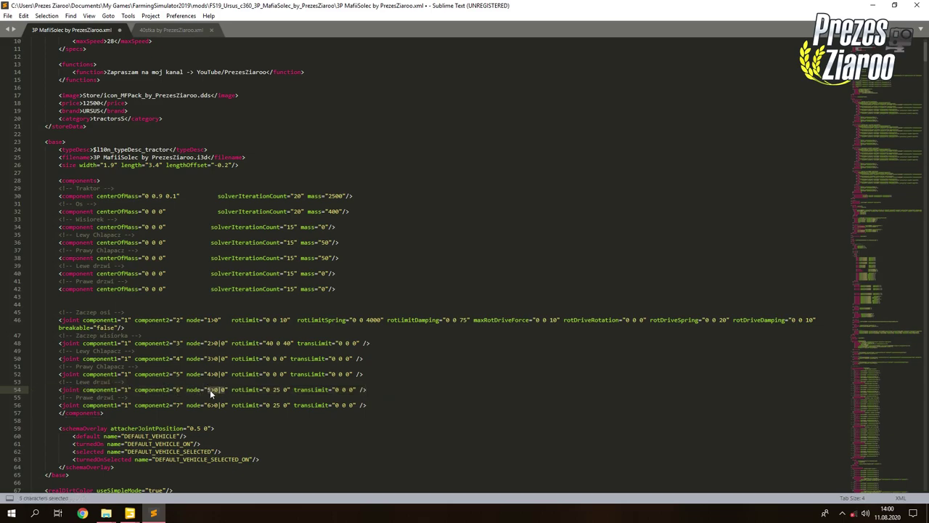
pyautogui.click(129, 513)
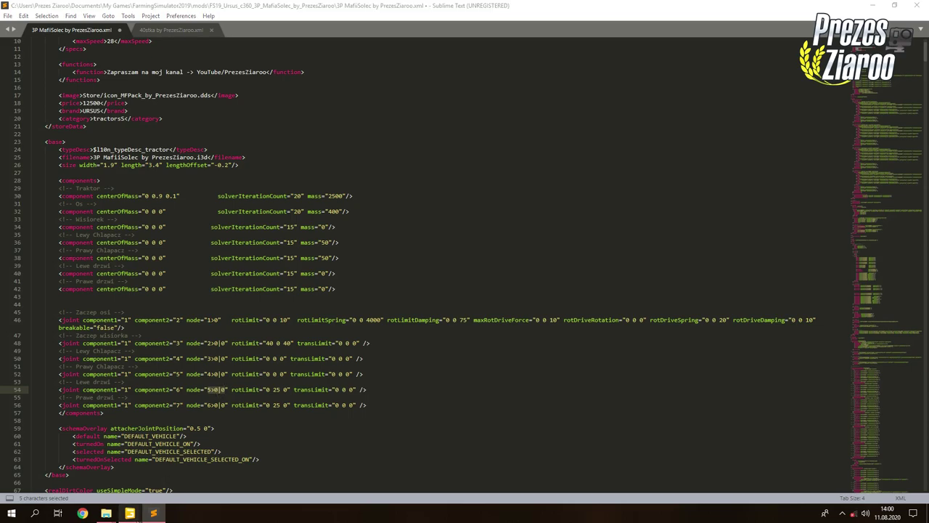
pyautogui.click(91, 477)
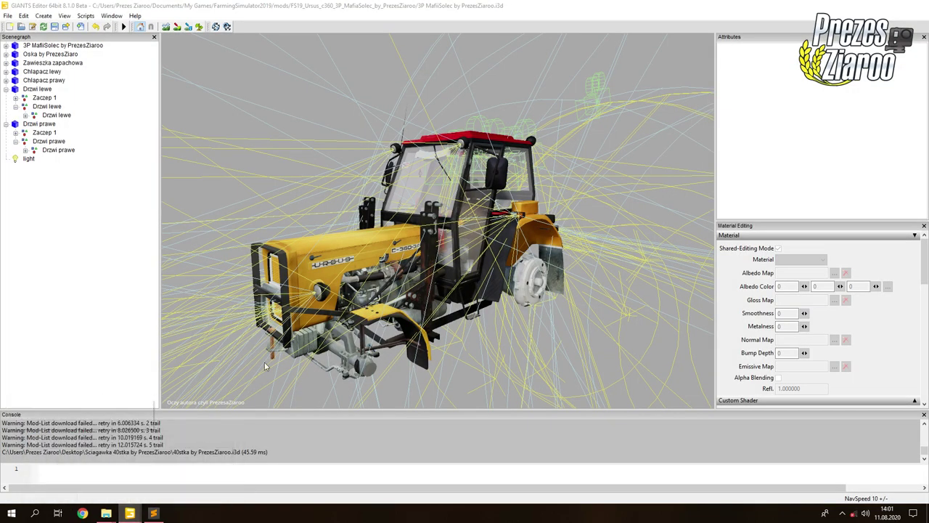
pyautogui.click(42, 107)
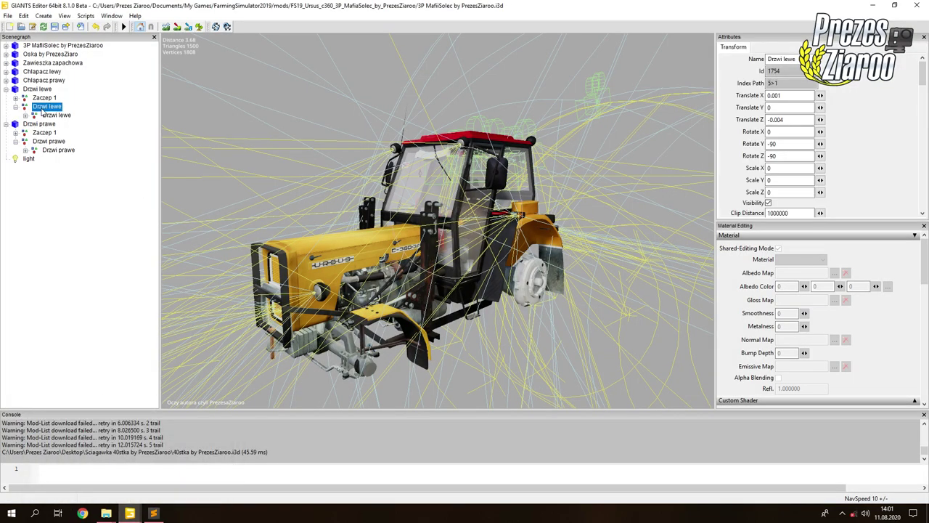
pyautogui.click(45, 99)
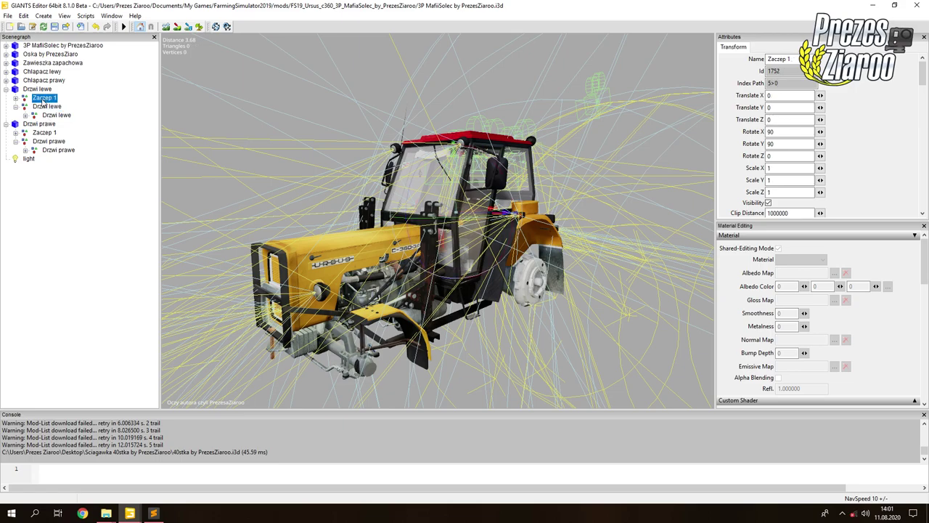
pyautogui.click(16, 99)
pyautogui.click(53, 108)
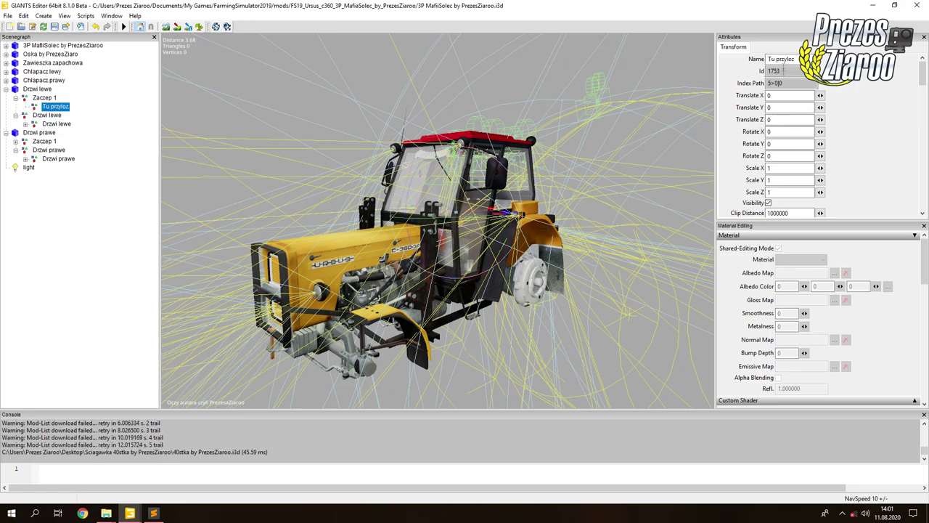
pyautogui.moveTo(796, 59)
pyautogui.mouseDown()
pyautogui.moveTo(731, 56)
pyautogui.moveTo(799, 58)
pyautogui.mouseUp()
pyautogui.click(153, 513)
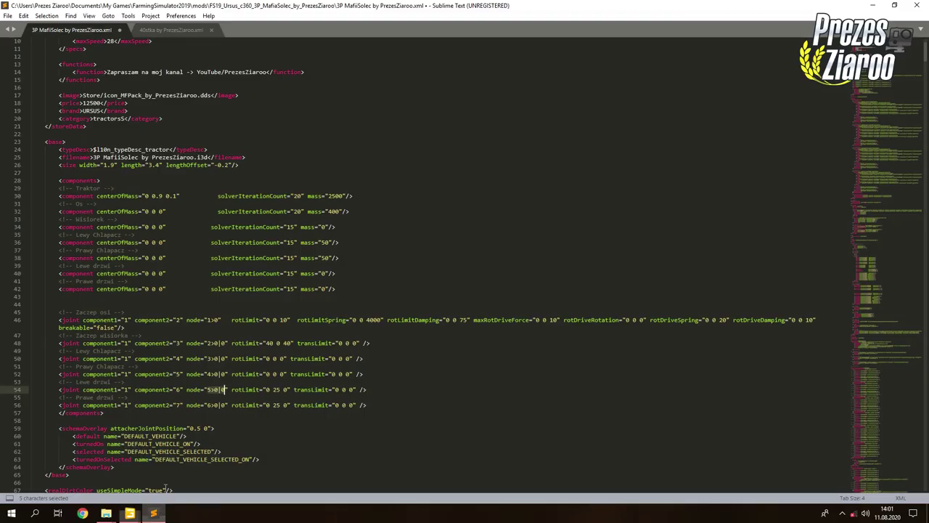
pyautogui.click(224, 388)
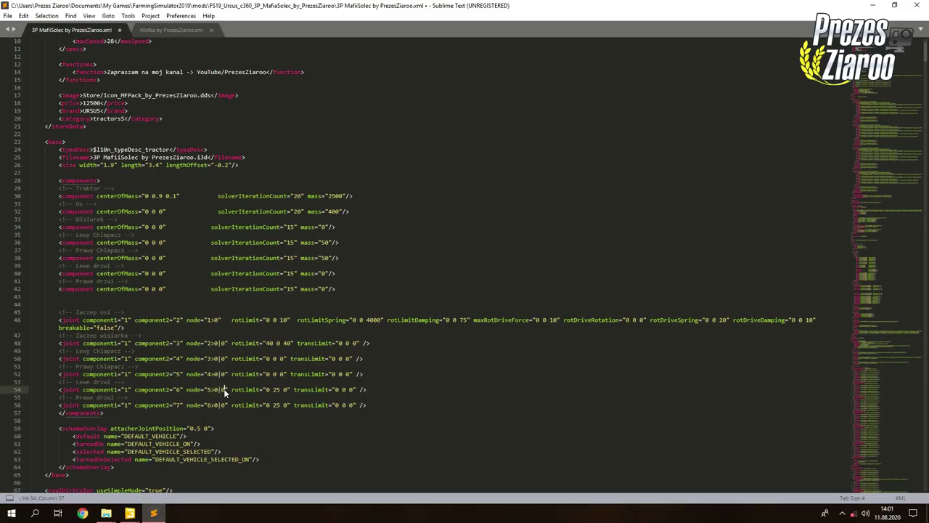
# Check the rotation axis in GIANTS Editor, and set the Y rotLimit of the Lewe drzwi and Prawe drzwi joints to 40 in Sublime Text.
pyautogui.doubleClick(276, 389)
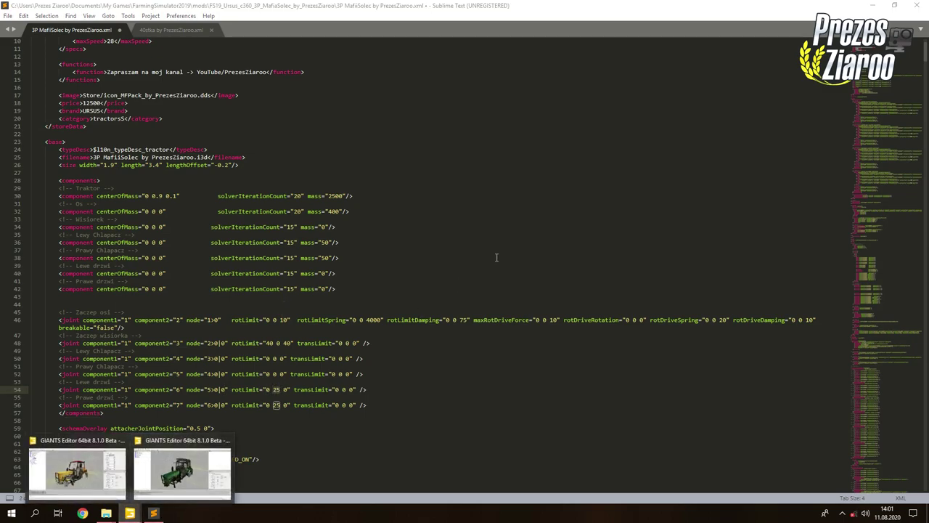
pyautogui.click(77, 471)
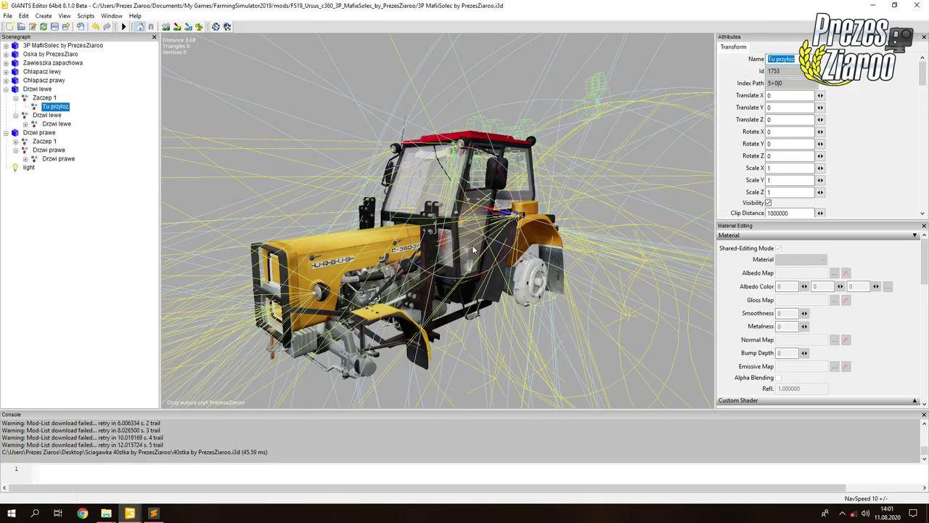
pyautogui.moveTo(476, 249); pyautogui.dragTo(445, 291, button='middle')
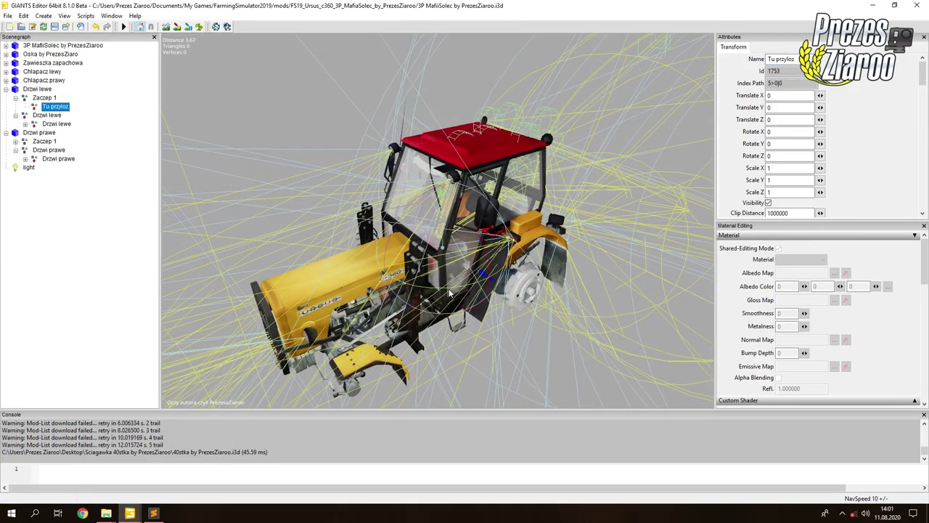
pyautogui.moveTo(445, 292); pyautogui.dragTo(399, 282)
pyautogui.moveTo(790, 144); pyautogui.dragTo(713, 144)
pyautogui.press('BackSpace')
pyautogui.click(154, 513)
pyautogui.write('40 0" transLimit="0 0 0" />')
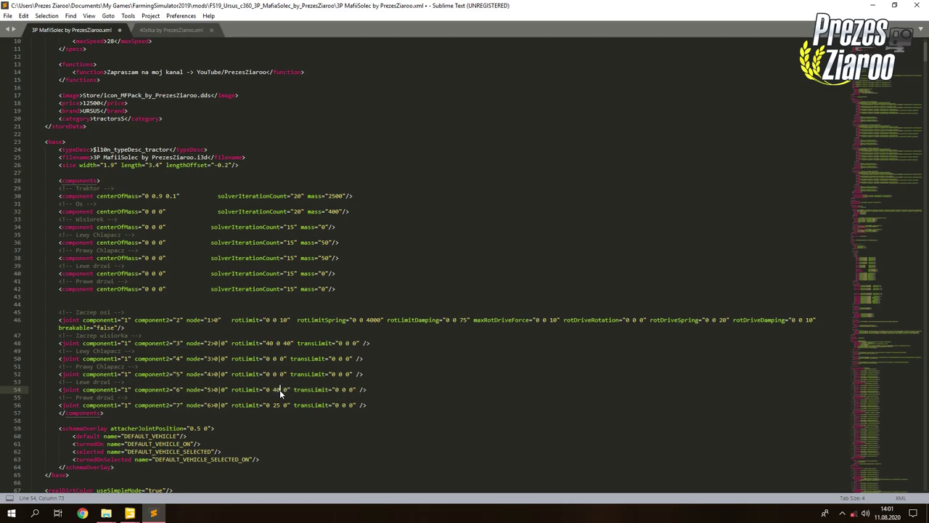
pyautogui.click(281, 404)
pyautogui.press('BackSpace')
pyautogui.press('BackSpace')
pyautogui.write('40')
# Try a minus sign before the Y rotLimit values of both door joints, and remove it again.
pyautogui.click(273, 389)
pyautogui.write('-')
pyautogui.click(273, 404)
pyautogui.write('-')
pyautogui.press('BackSpace')
pyautogui.click(278, 392)
pyautogui.press('BackSpace')
pyautogui.write('-')
pyautogui.press('BackSpace')
# Switch to GIANTS Editor and examine the translation values of Tu przyloz, which relate to the joint's transLimit.
pyautogui.click(129, 513)
pyautogui.click(91, 475)
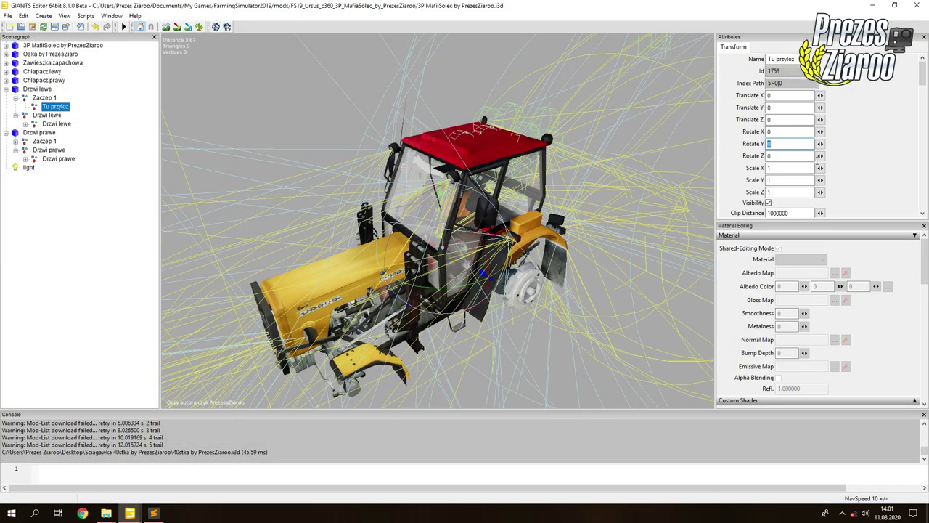
pyautogui.click(784, 109)
pyautogui.press('Tab')
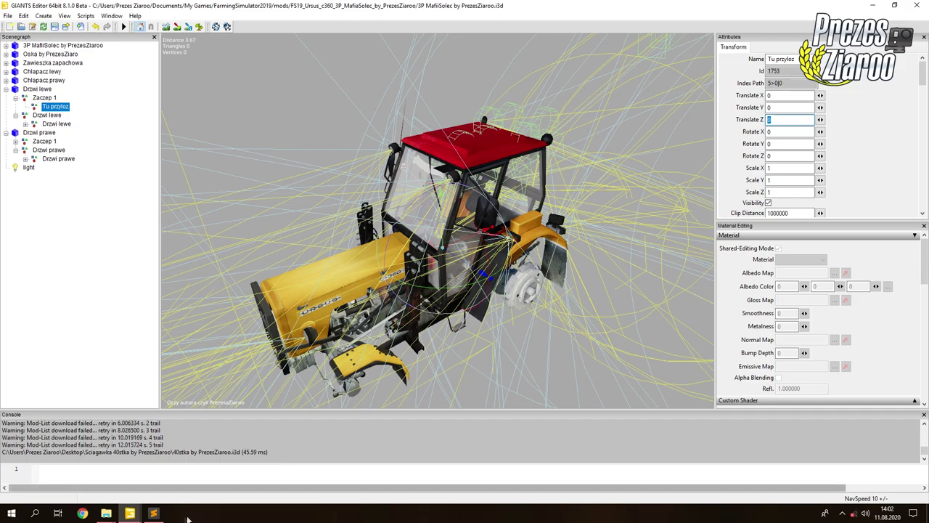
# Return to Sublime Text, save the 3P MafiiSolec XML, close both XML files and exit the editor.
pyautogui.click(153, 512)
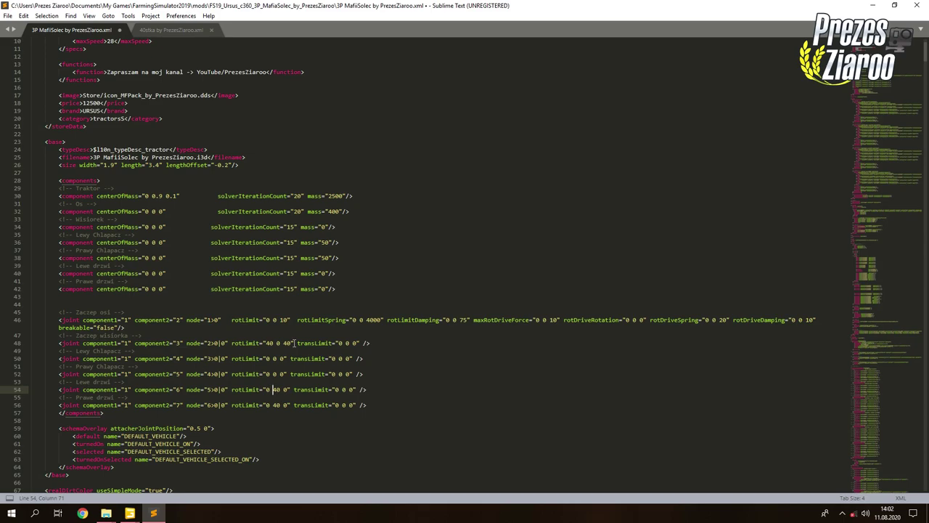
pyautogui.click(109, 302)
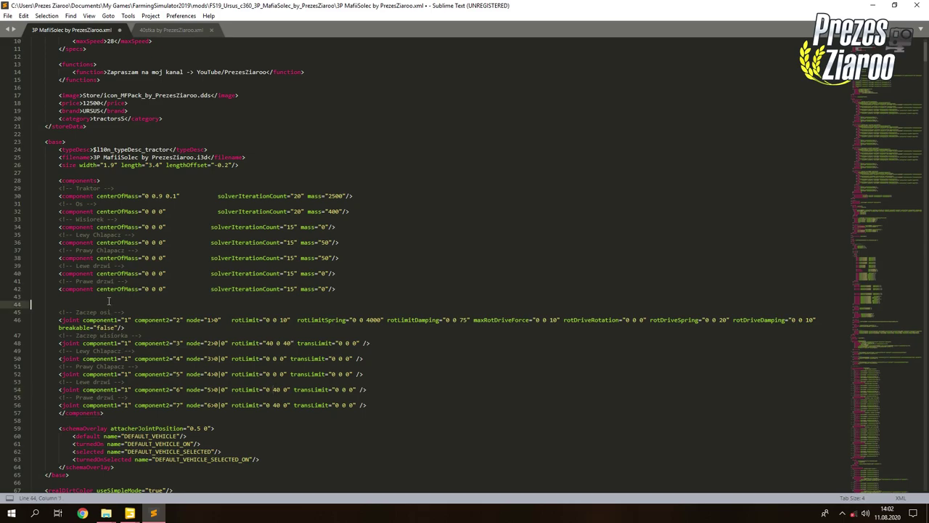
pyautogui.scroll(3, 159, 212)
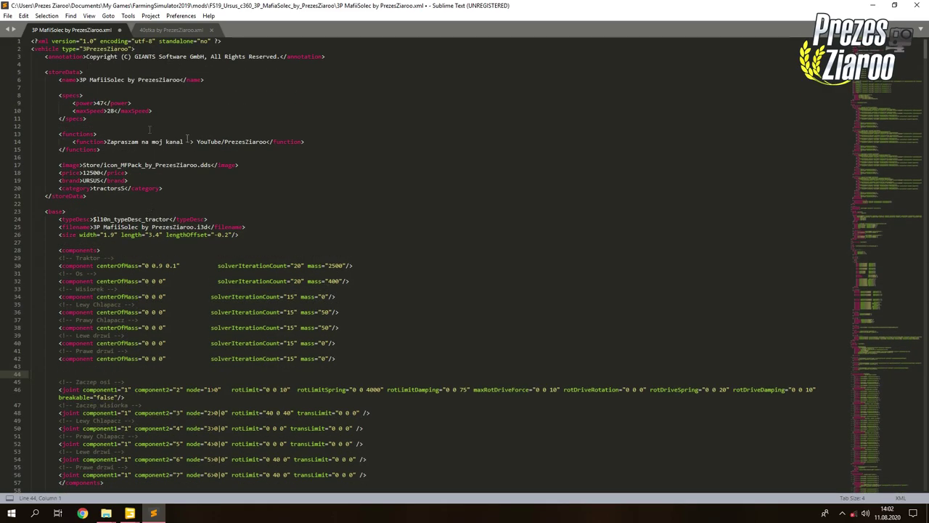
pyautogui.scroll(-6, 171, 213)
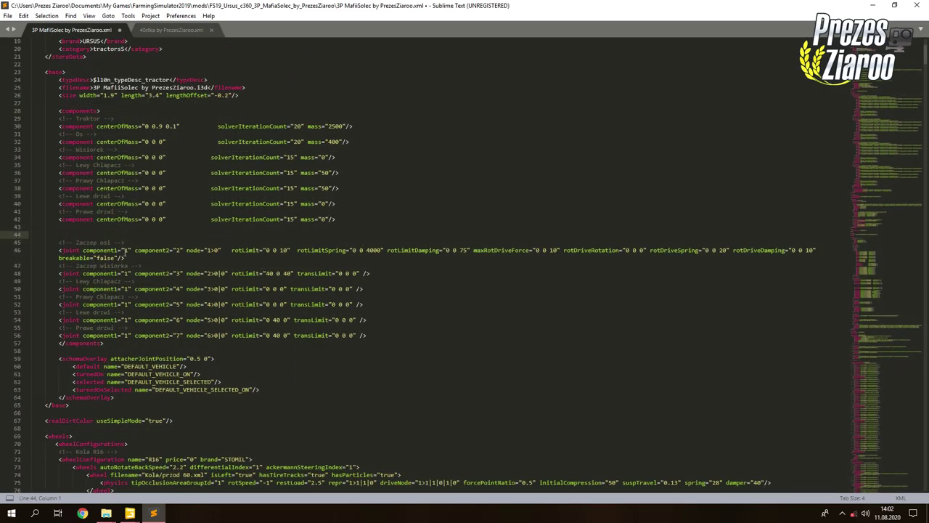
pyautogui.hotkey('ctrl', 's')
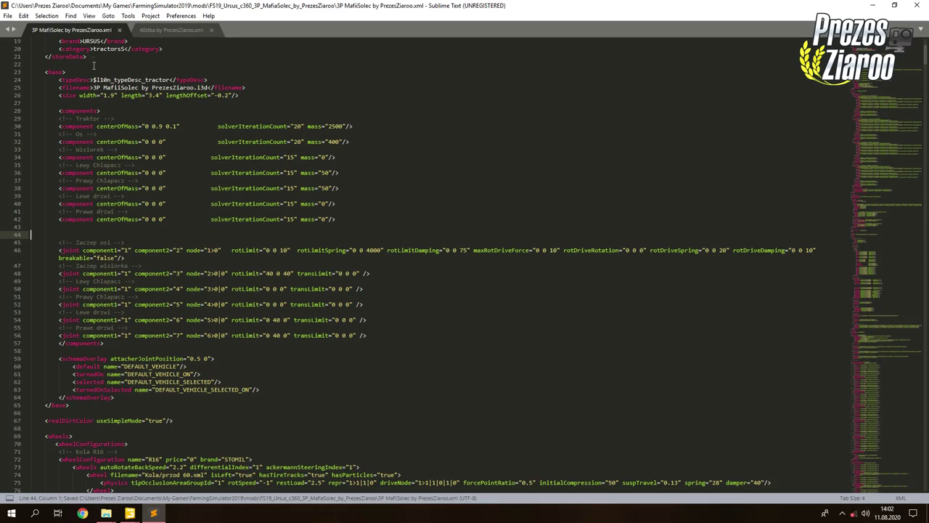
pyautogui.click(120, 30)
pyautogui.click(104, 30)
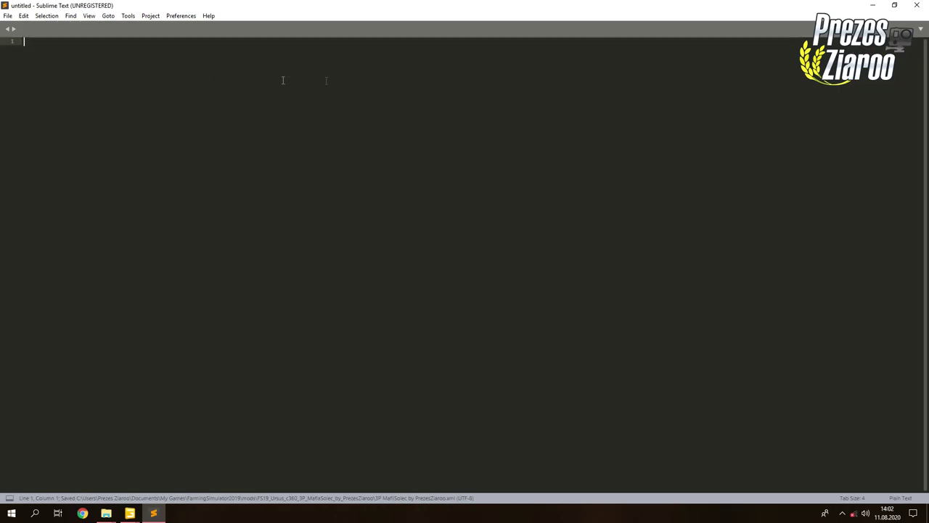
pyautogui.click(918, 5)
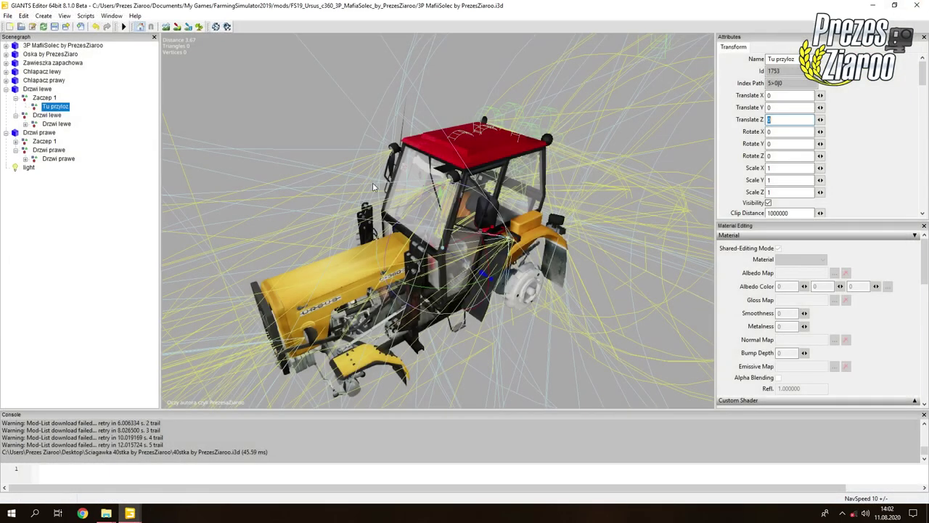
# Delete the light object from the tractor's scenegraph in GIANTS Editor.
pyautogui.click(71, 187)
pyautogui.keyDown('alt'); pyautogui.moveTo(406, 212); pyautogui.dragTo(403, 186); pyautogui.keyUp('alt')
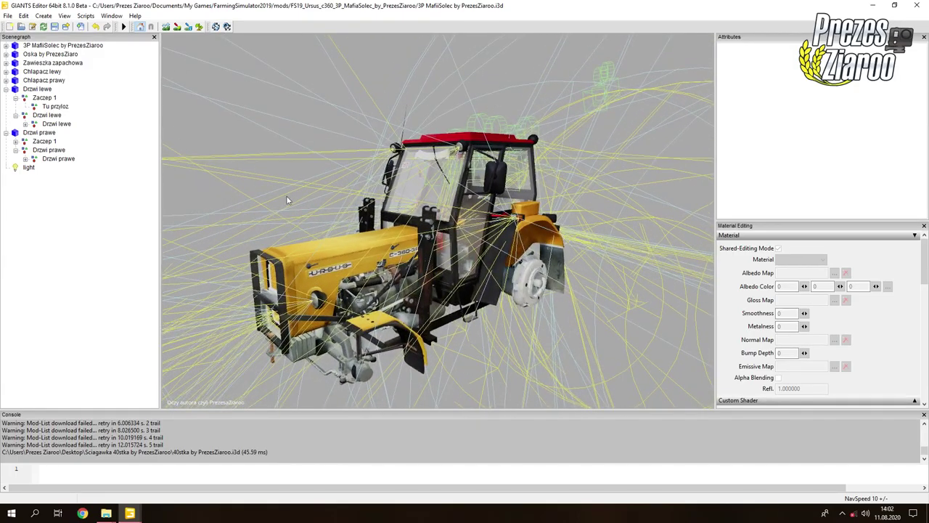
pyautogui.click(29, 168)
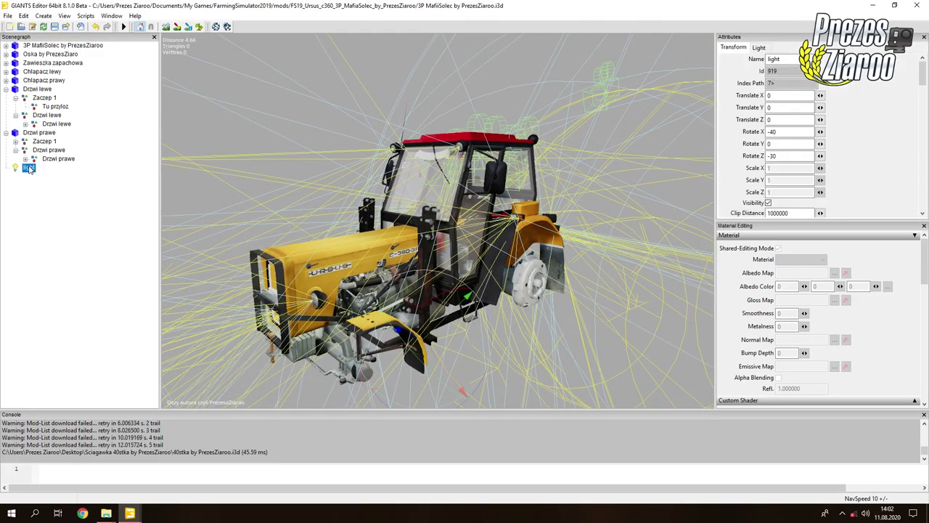
pyautogui.press('Delete')
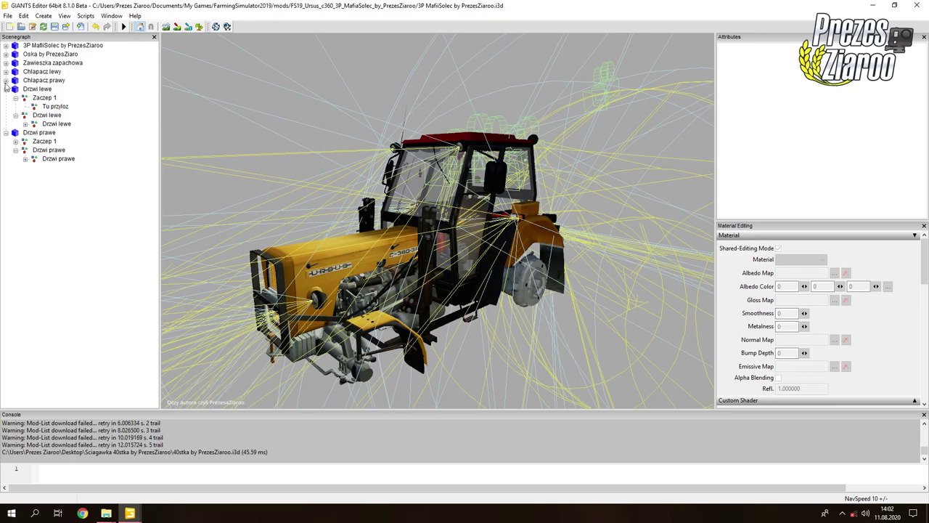
# Collapse both door components, save the 3P MafiiSolec i3d while closing its editor window, and close the Sciagawka 40stka folder.
pyautogui.click(6, 90)
pyautogui.click(6, 98)
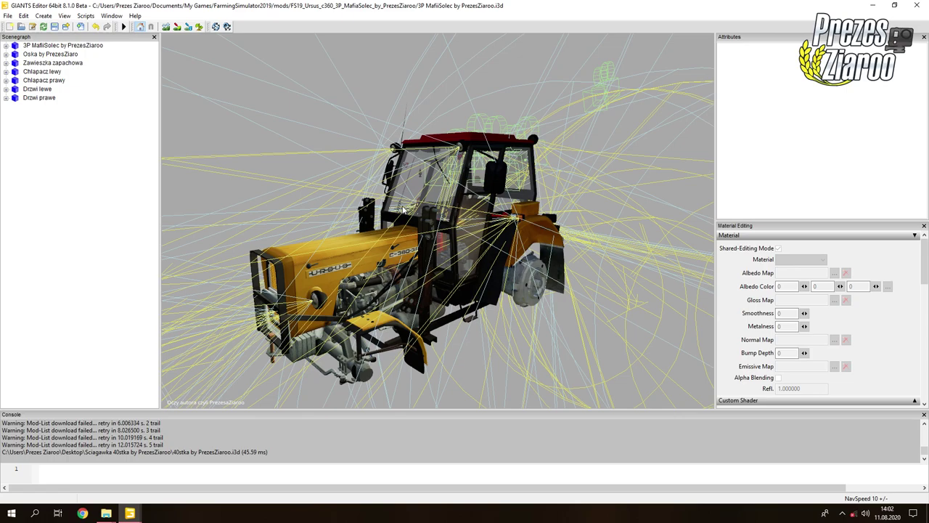
pyautogui.click(916, 5)
pyautogui.click(498, 260)
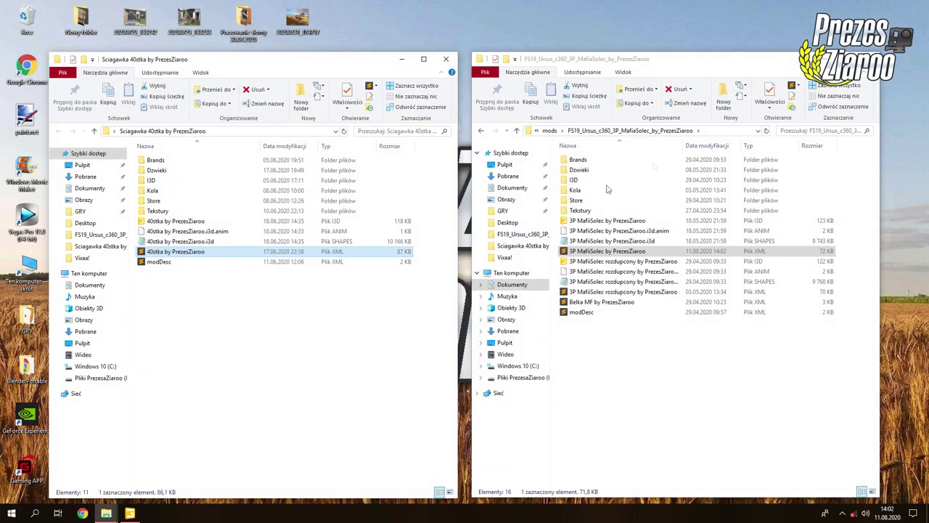
pyautogui.click(446, 59)
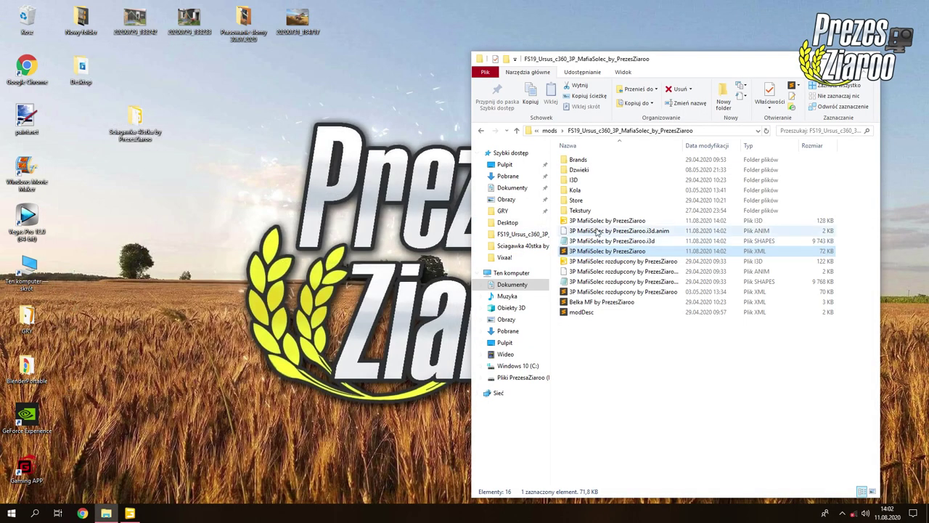
# Open the 3P MafiiSolec i3d file in Notepad, review its texture file paths, and close it.
pyautogui.rightClick(593, 223)
pyautogui.moveTo(648, 293)
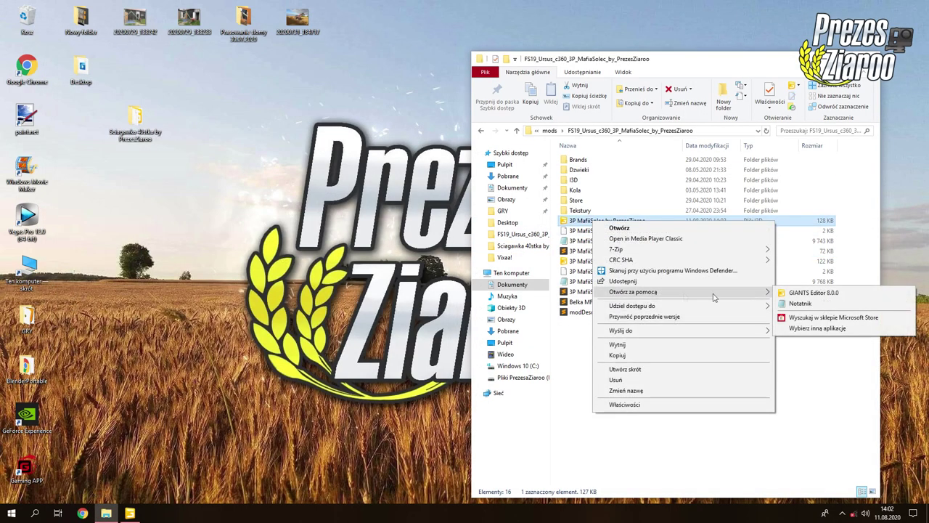
pyautogui.click(800, 304)
pyautogui.scroll(-9, 321, 312)
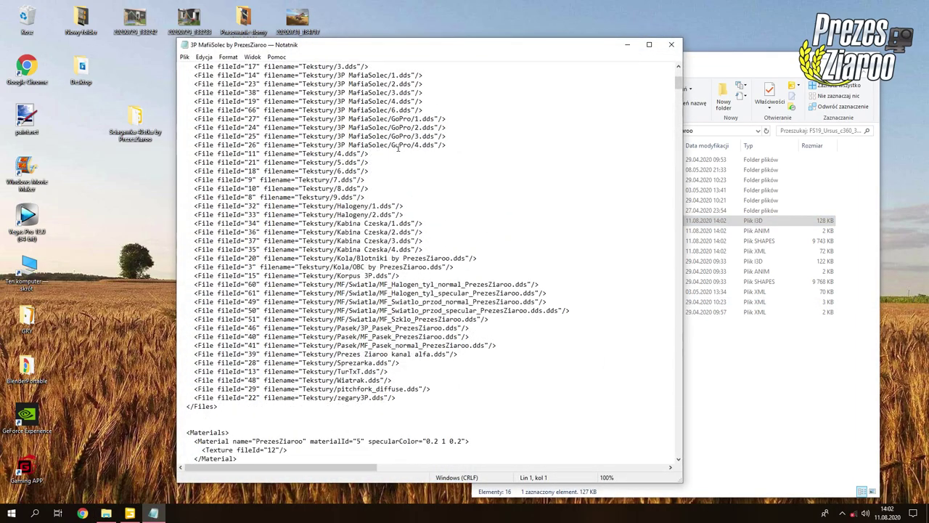
pyautogui.scroll(8, 368, 258)
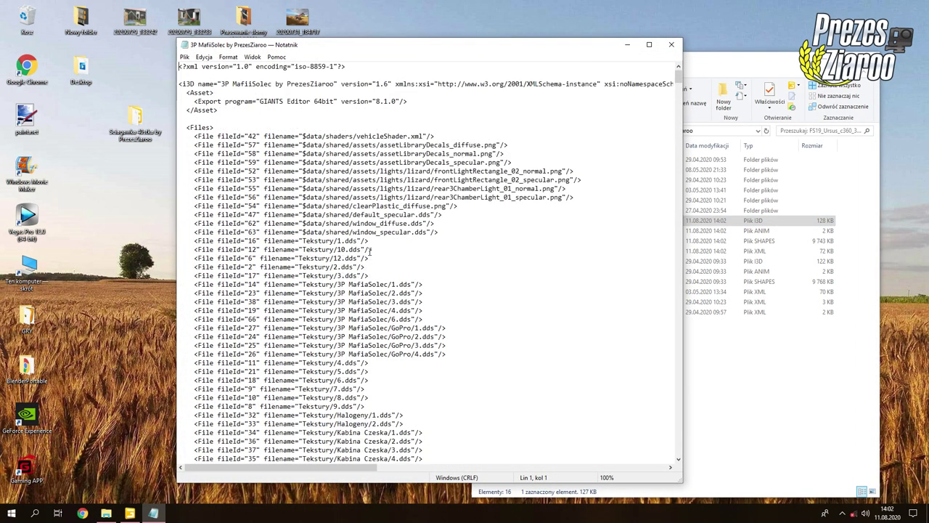
pyautogui.click(672, 44)
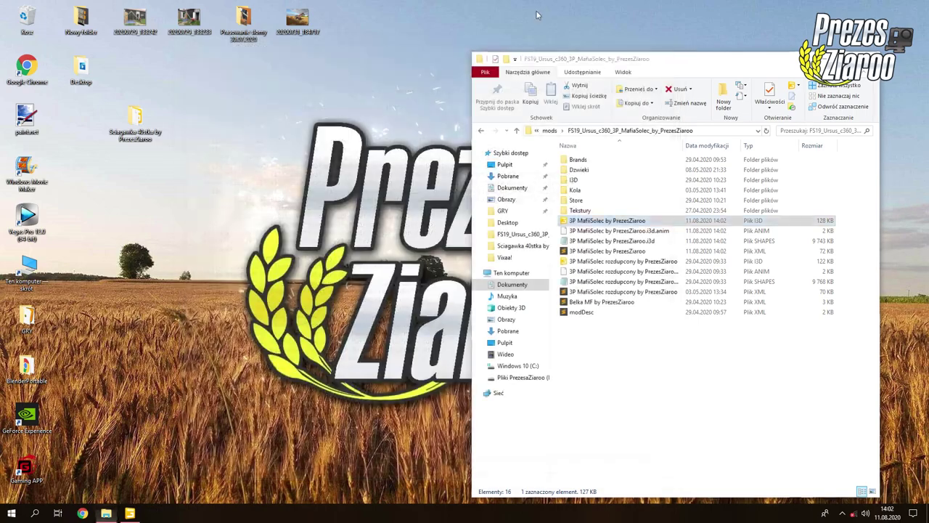
# Close the 40stka scene in GIANTS Editor without saving its changes and refresh the desktop.
pyautogui.click(130, 513)
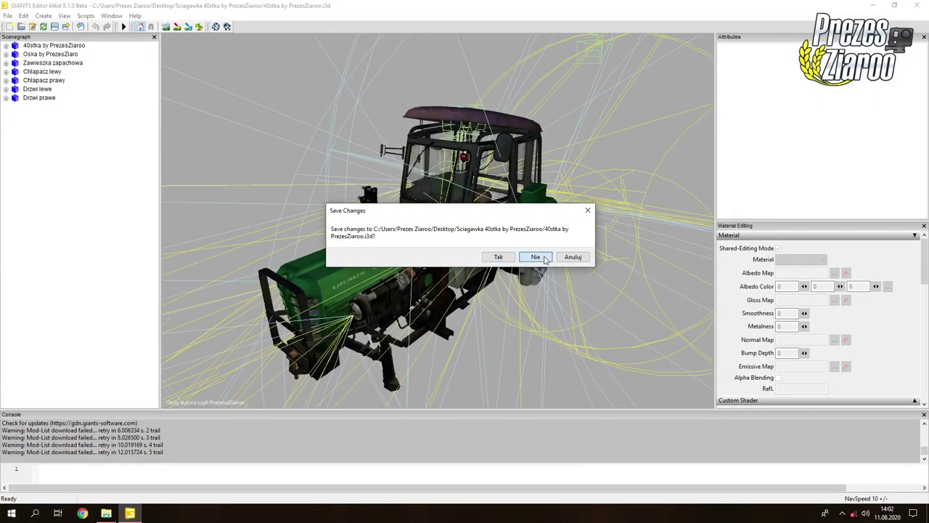
pyautogui.click(544, 257)
pyautogui.rightClick(379, 121)
pyautogui.click(399, 152)
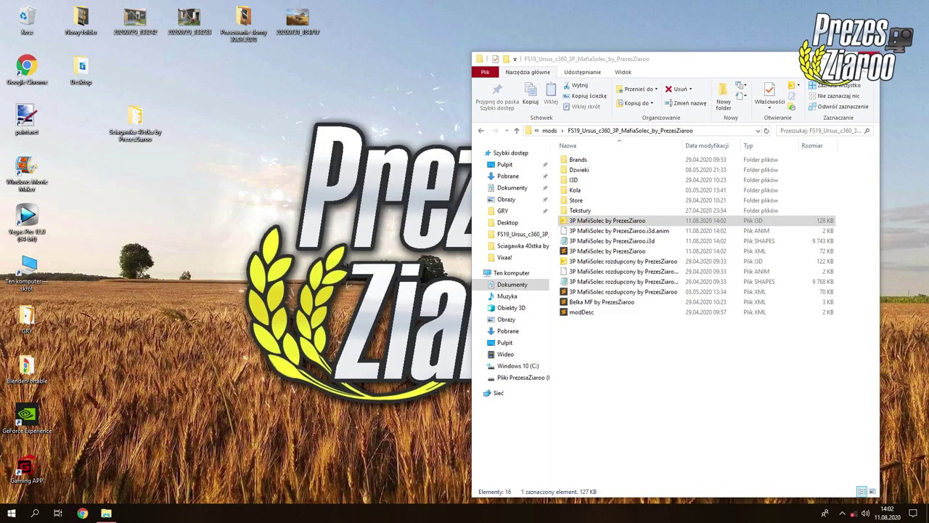
# Close the mod folder window and launch Farming Simulator 19 from the GRY folder.
pyautogui.hotkey('alt', 'F4')
pyautogui.doubleClick(26, 317)
pyautogui.click(597, 220)
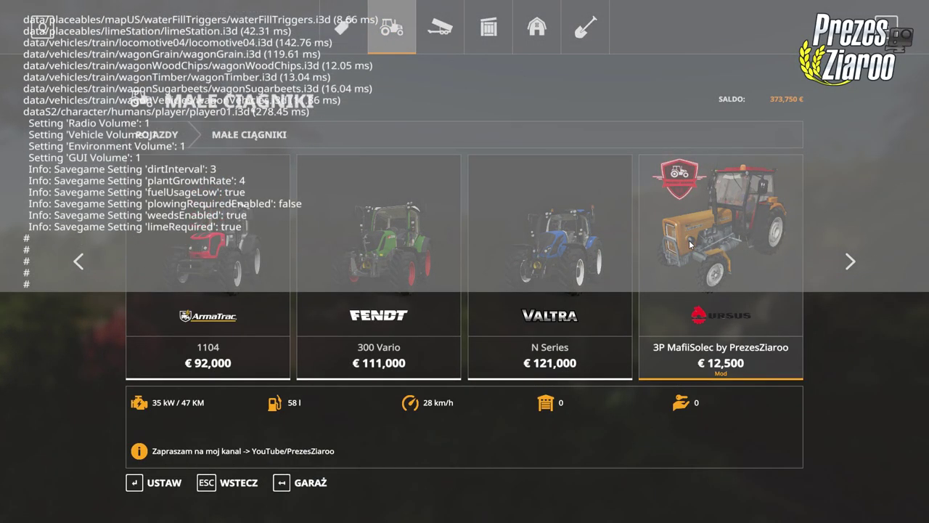
# Buy the 3P MafiiSolec tractor from the small tractors shop category with the Kabina Czeska cab option.
pyautogui.click(689, 240)
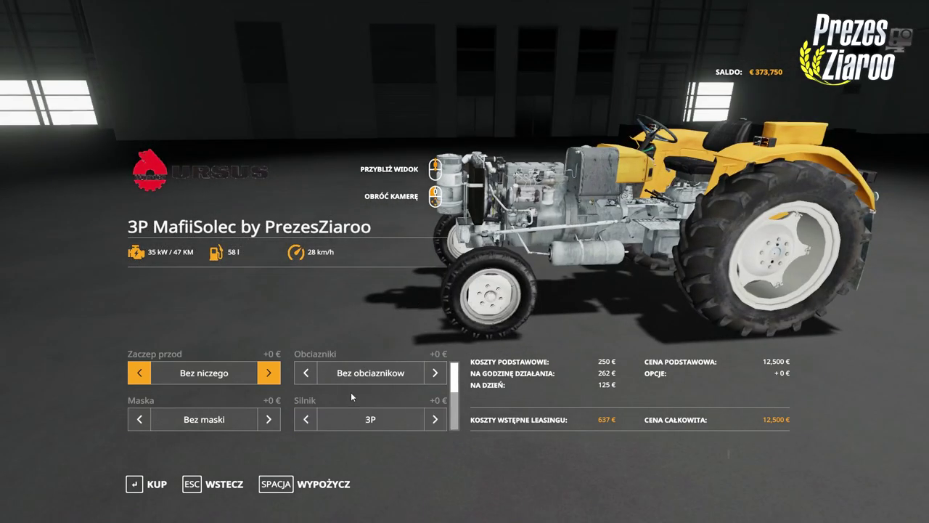
pyautogui.scroll(-2, 350, 392)
pyautogui.click(434, 374)
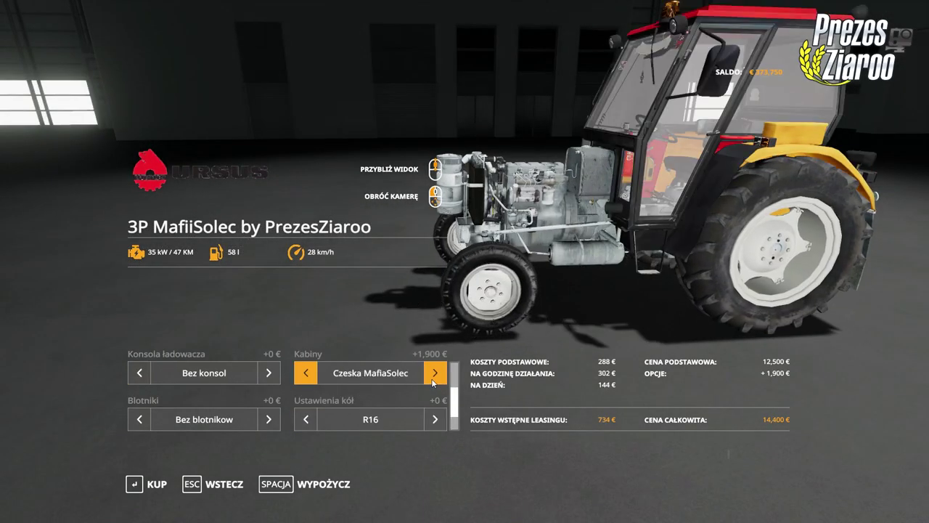
pyautogui.click(426, 375)
pyautogui.click(430, 374)
pyautogui.click(305, 373)
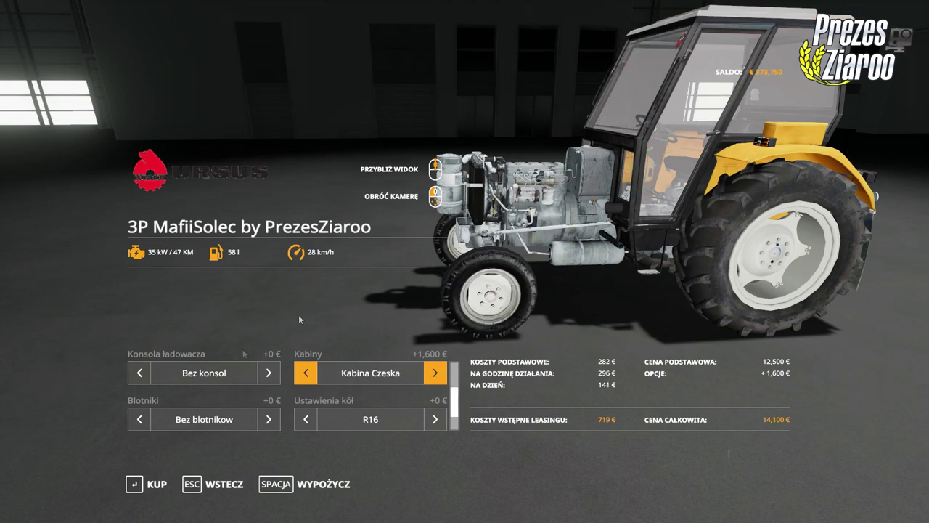
pyautogui.click(146, 483)
pyautogui.click(337, 333)
pyautogui.click(339, 331)
# Leave the shop and enter the purchased tractor.
pyautogui.press('Escape')
pyautogui.press('Escape')
pyautogui.press('Escape')
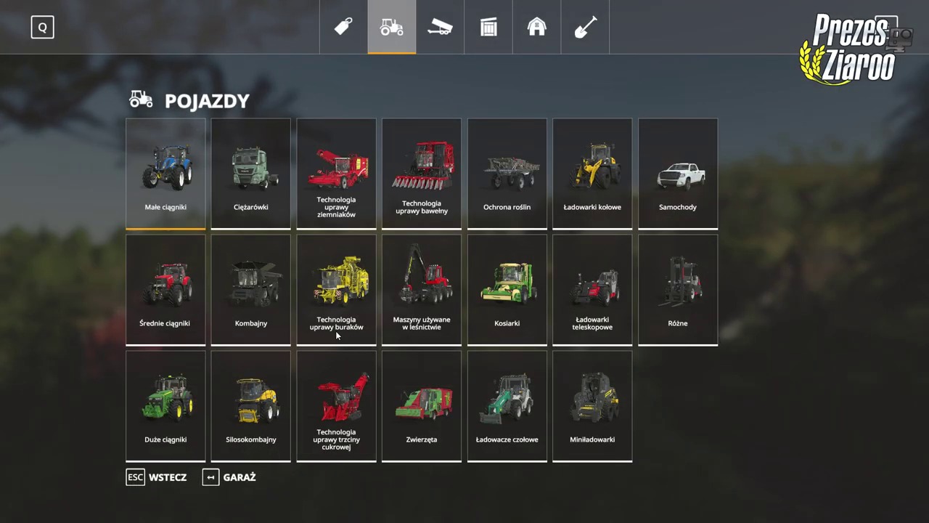
pyautogui.press('Tab')
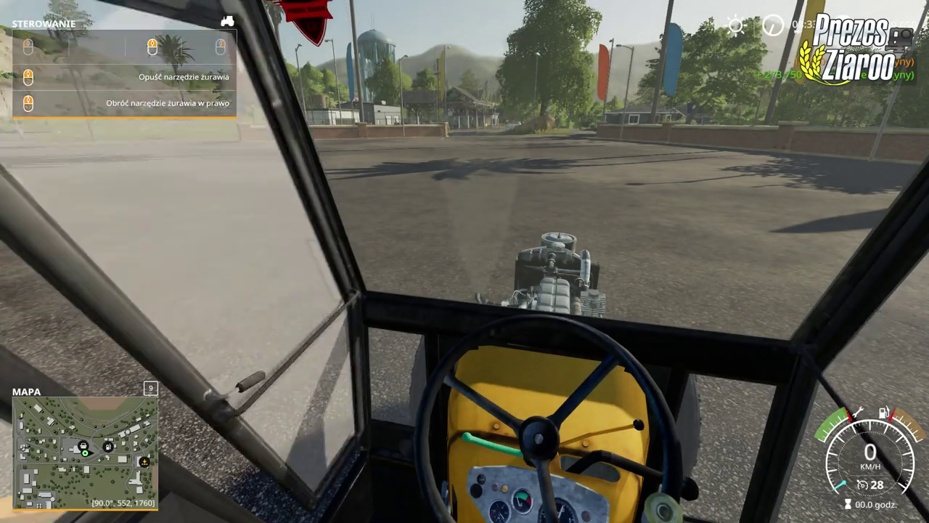
# Drive the tractor around the yard with turns and braking to test the door movement, and hide the controls help.
pyautogui.press('w')
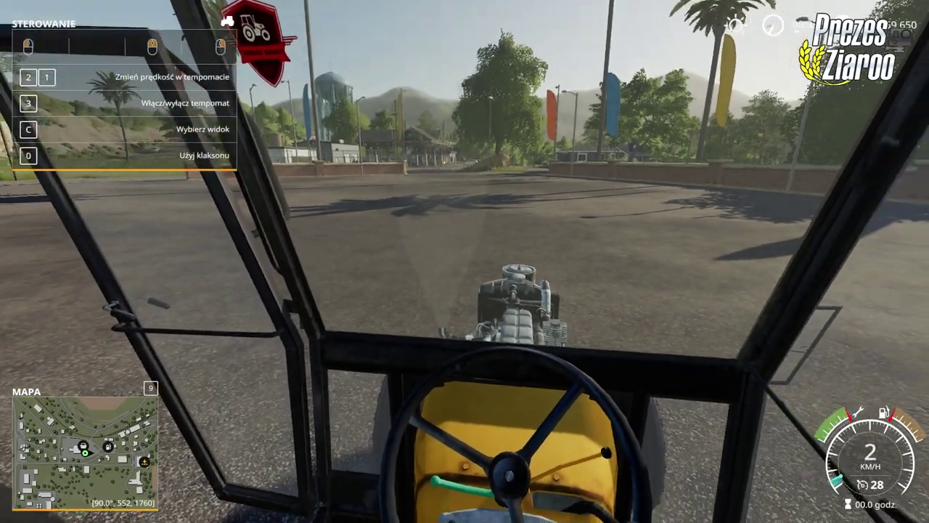
pyautogui.press('w')
pyautogui.press('a')
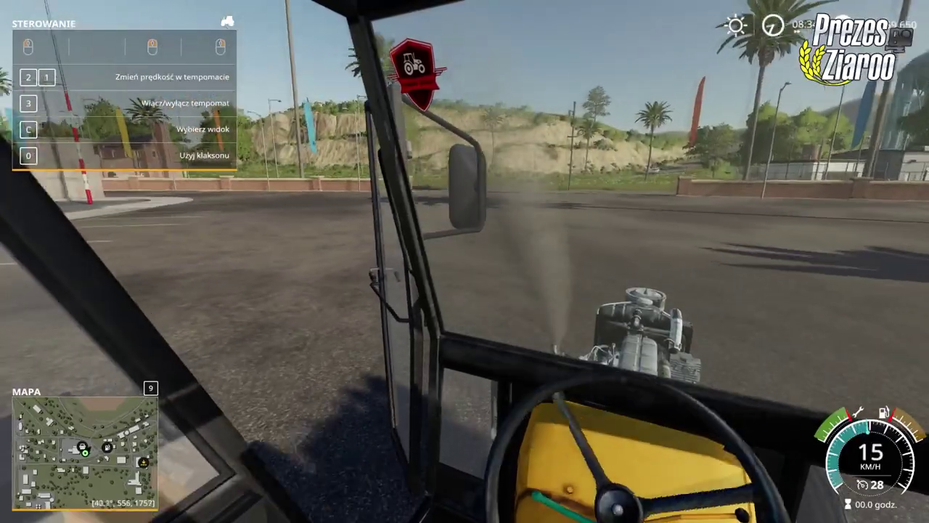
pyautogui.press('w')
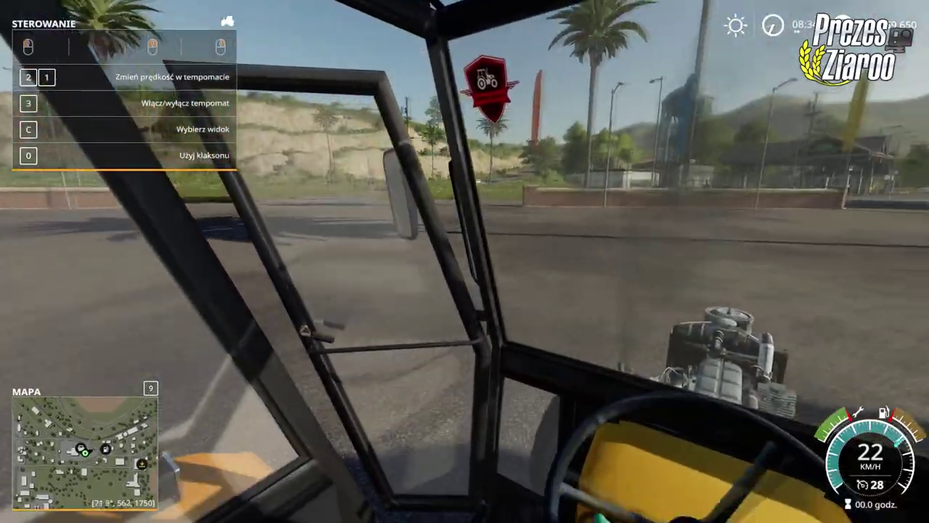
pyautogui.press('w')
pyautogui.press('a')
pyautogui.press('s')
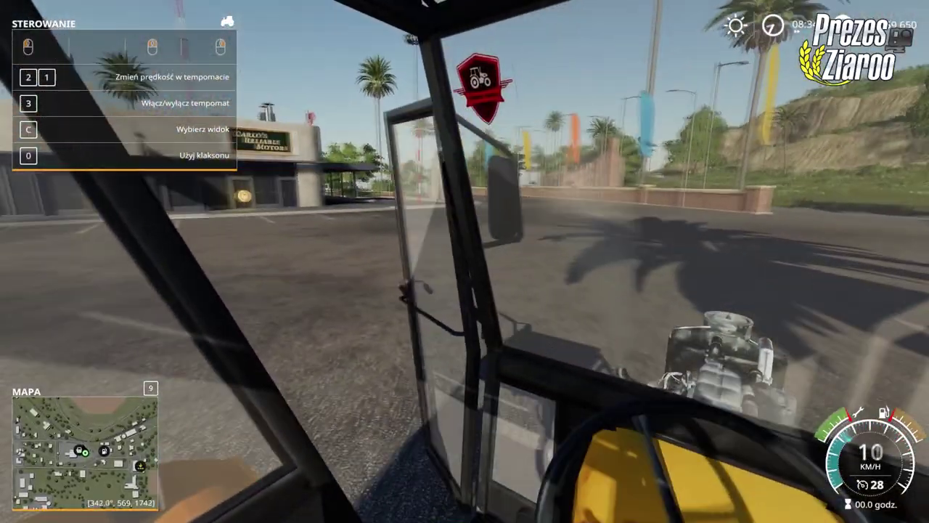
pyautogui.press('s')
pyautogui.press('F1')
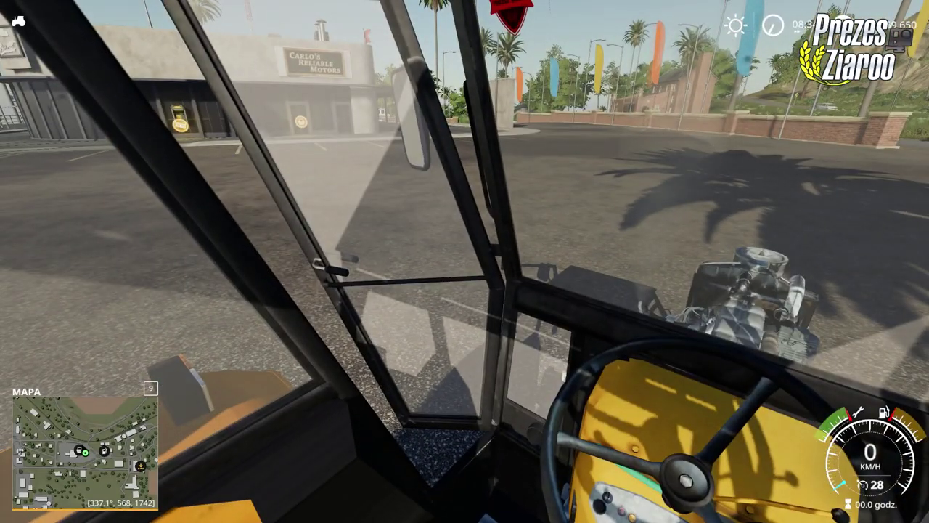
# Close and reopen the cab door from inside the parked tractor to test its animation, and drive off again.
pyautogui.press('x')
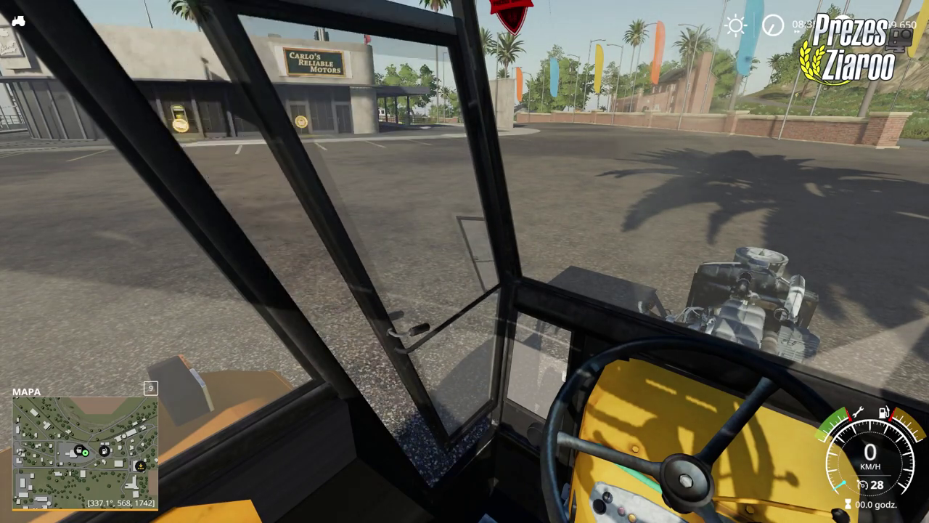
pyautogui.press('x')
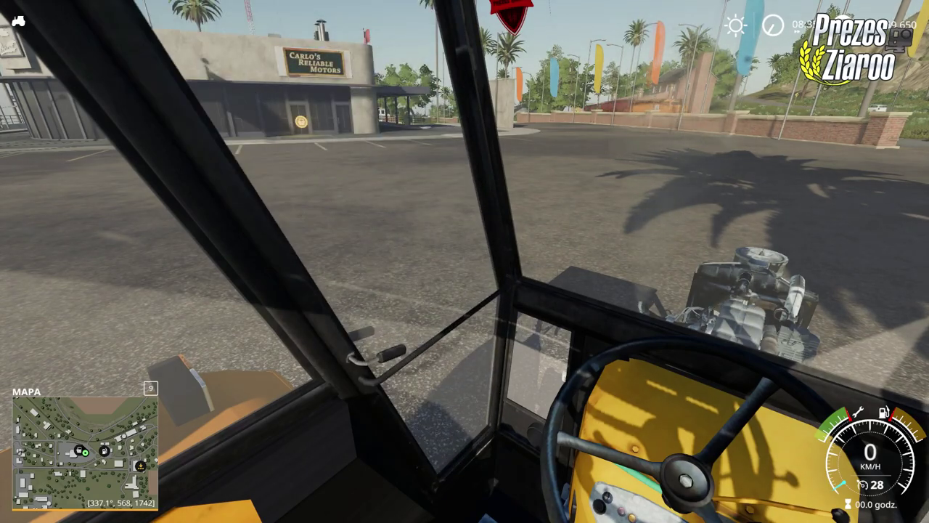
pyautogui.press('x')
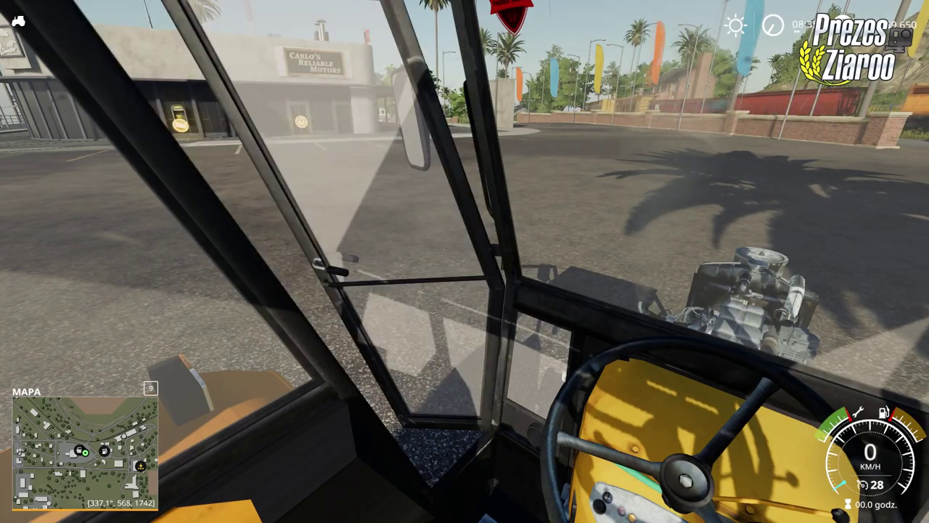
pyautogui.press('w')
pyautogui.press('a')
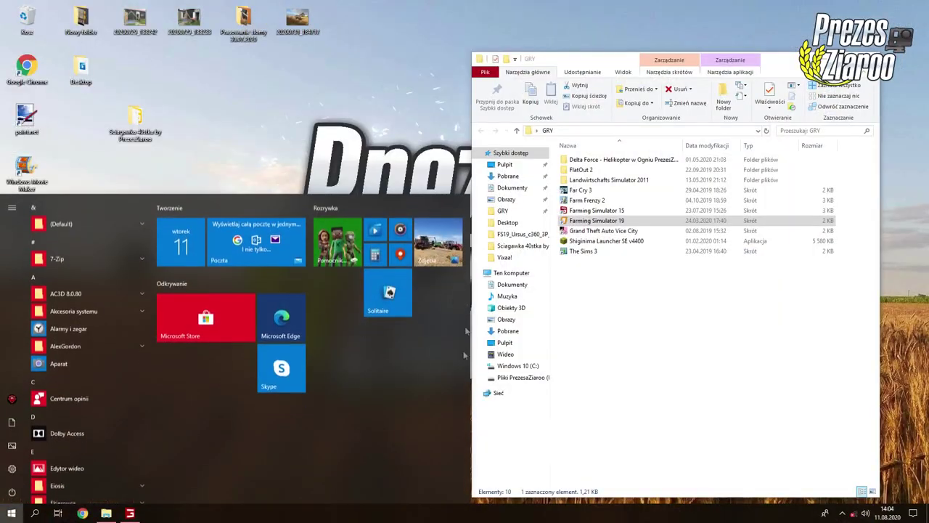
# Switch to the Windows desktop, close Farming Simulator 19 and refresh the desktop.
pyautogui.click(289, 104)
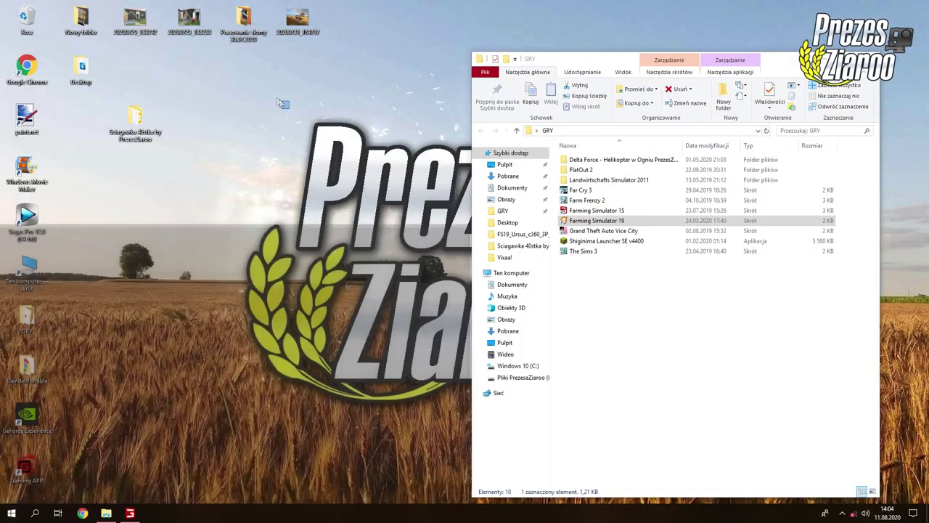
pyautogui.rightClick(247, 69)
pyautogui.click(274, 96)
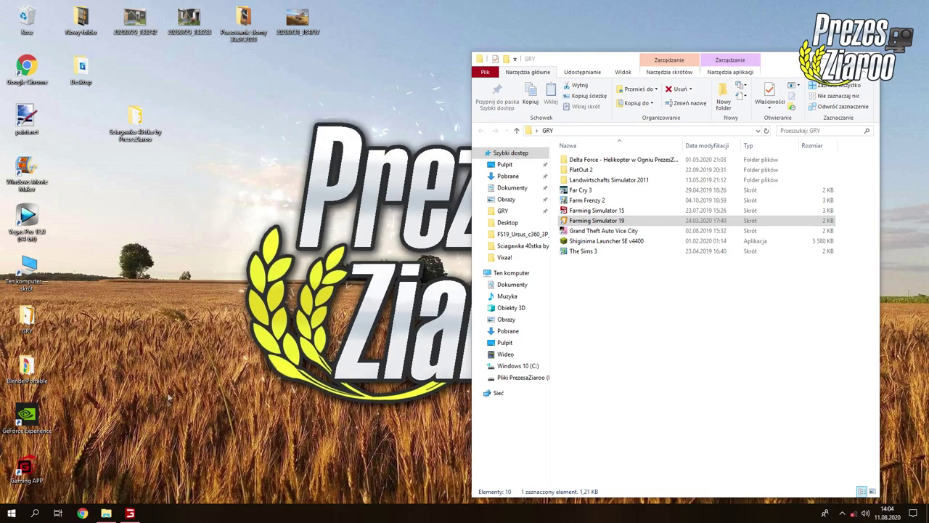
pyautogui.rightClick(131, 513)
pyautogui.click(105, 496)
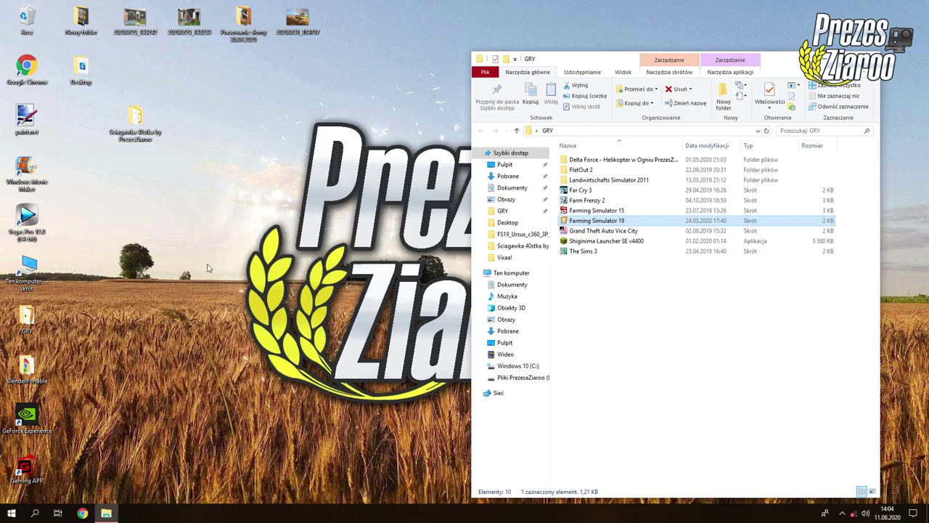
pyautogui.rightClick(201, 148)
pyautogui.click(210, 177)
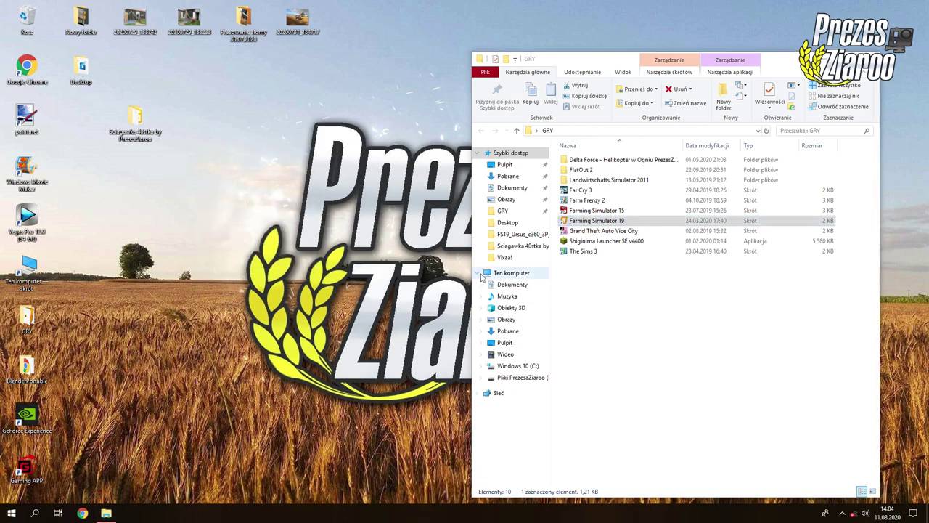
# Open the FS19_Ursus_c360_3P_MafiaSolec mod folder inside the FarmingSimulator2019 mods directory and refresh the desktop.
pyautogui.click(510, 284)
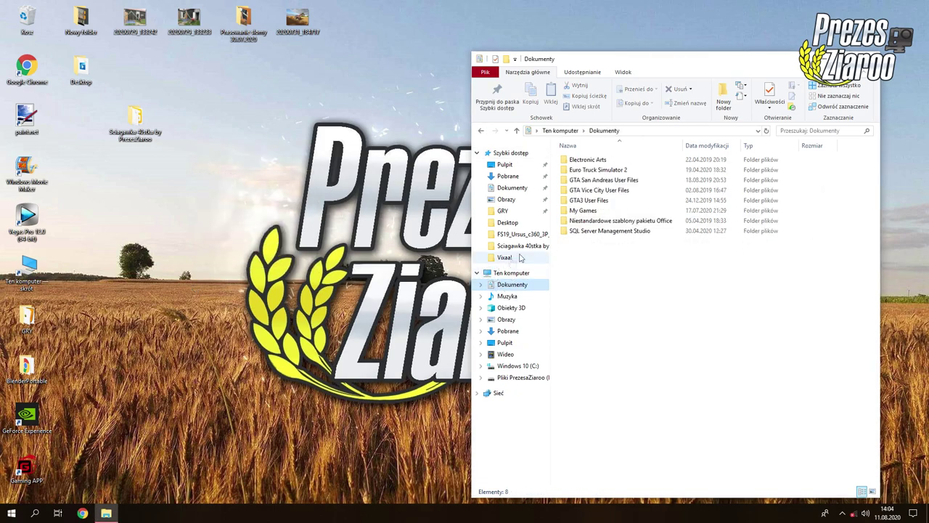
pyautogui.doubleClick(582, 210)
pyautogui.doubleClick(624, 201)
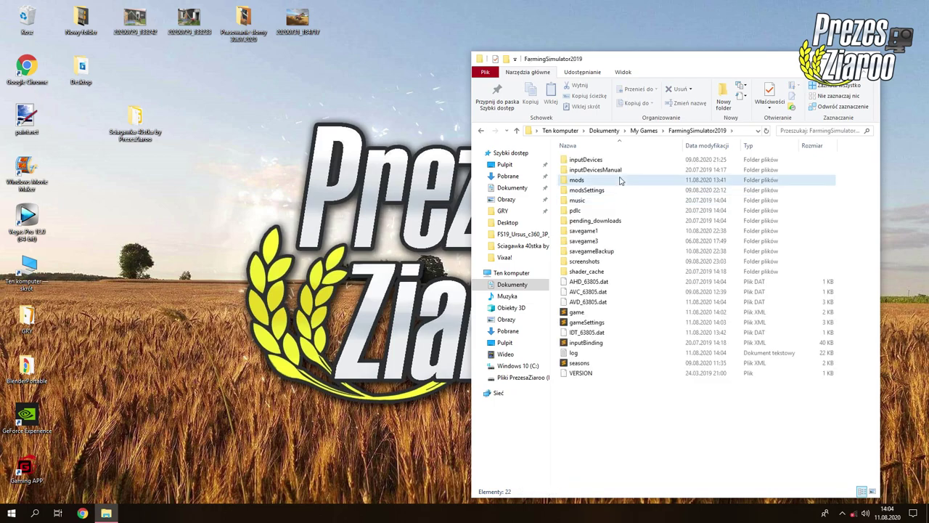
pyautogui.doubleClick(619, 180)
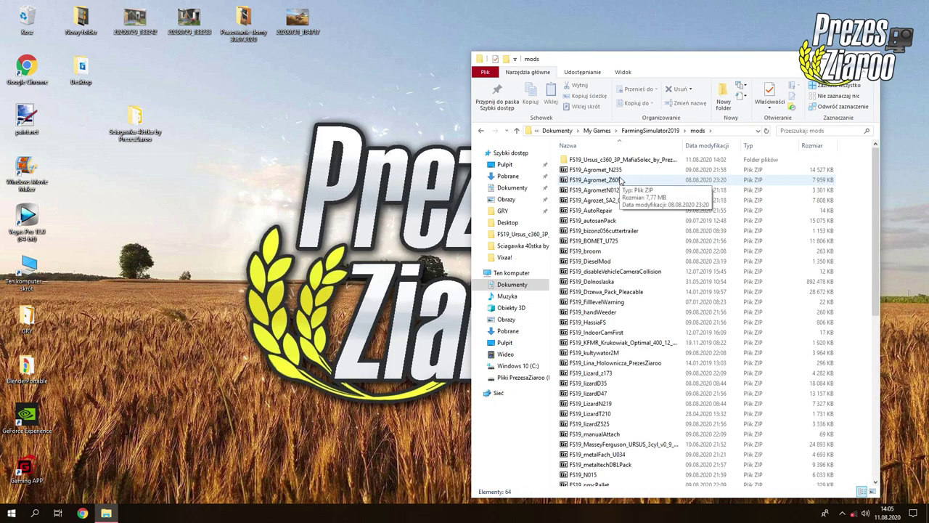
pyautogui.click(616, 160)
pyautogui.doubleClick(616, 161)
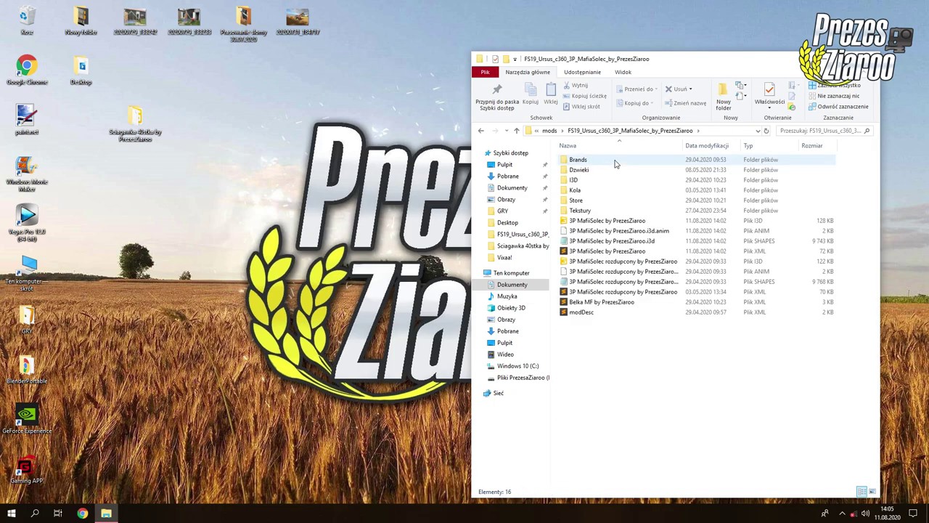
pyautogui.rightClick(283, 151)
pyautogui.click(328, 179)
# Open the 3P MafiiSolec by PrezesZiaroo XML file and find the left door's mouseSpeedFactor and animSpeed in the movingTools section.
pyautogui.doubleClick(622, 250)
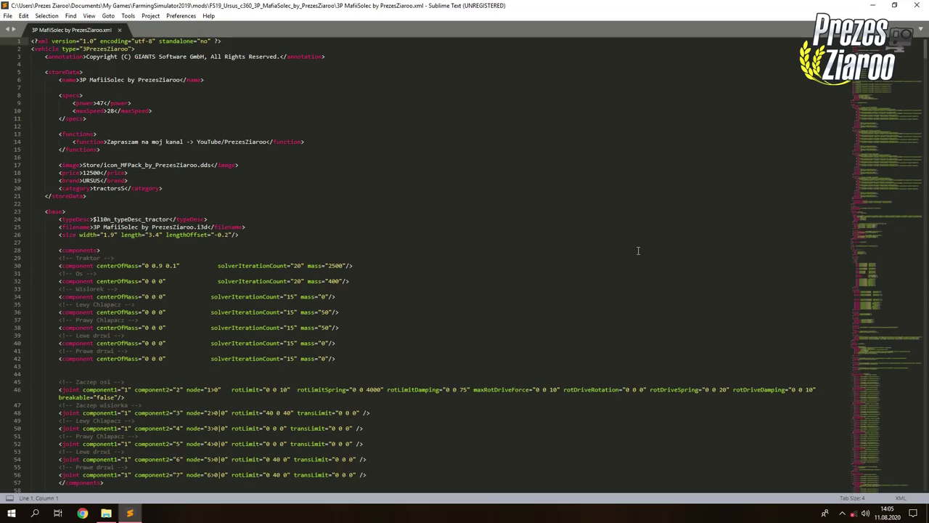
pyautogui.click(886, 360)
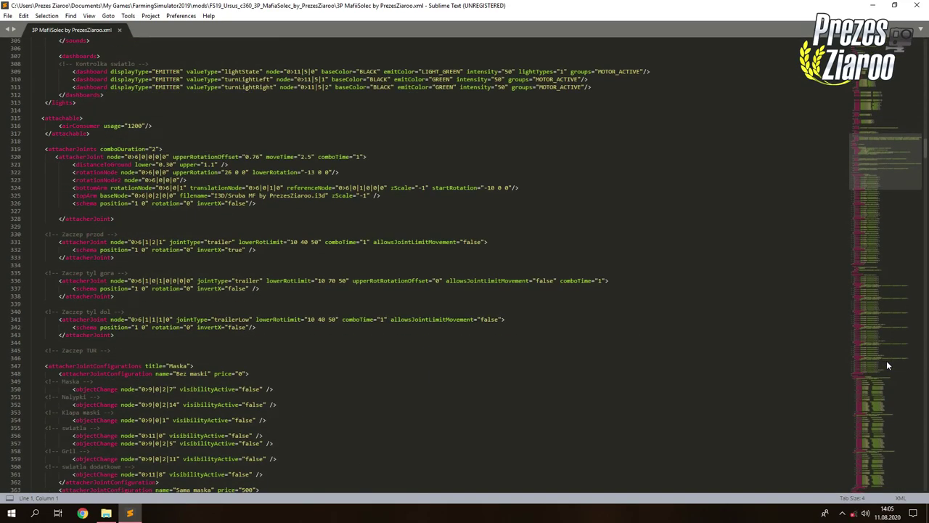
pyautogui.click(881, 398)
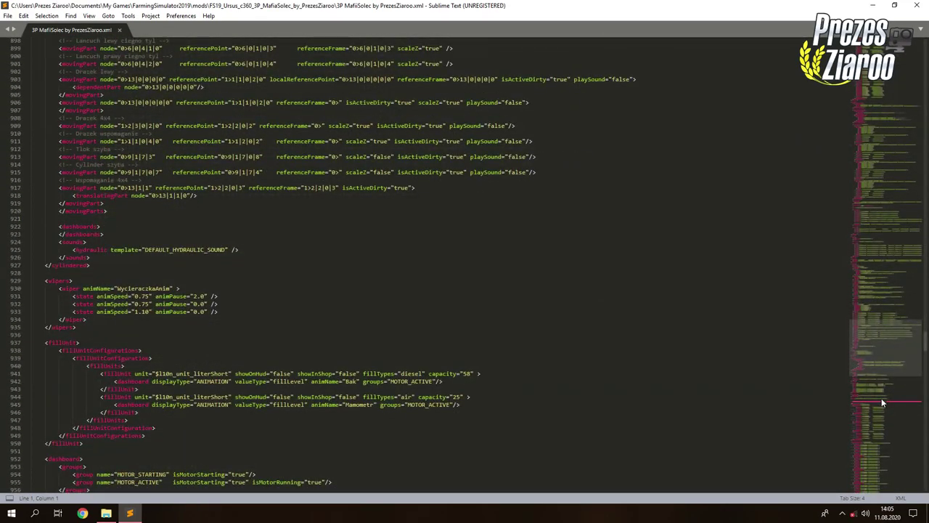
pyautogui.click(883, 408)
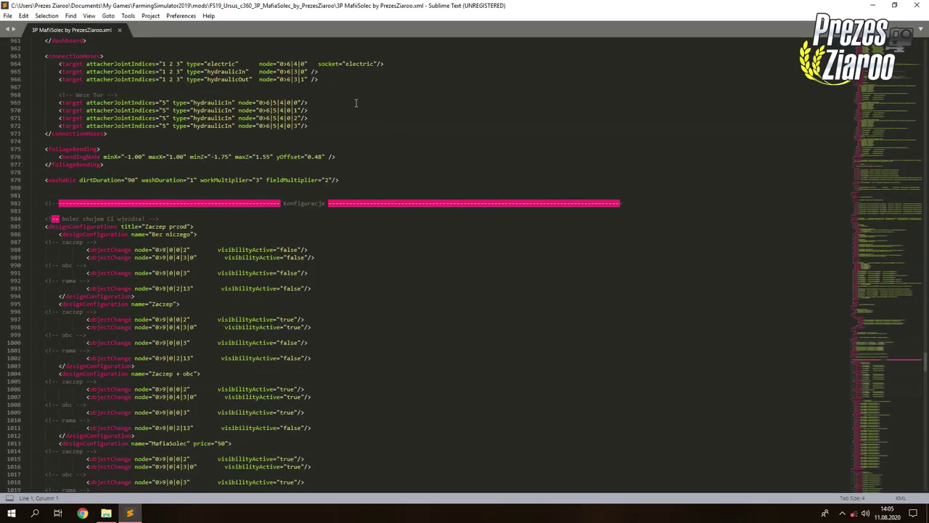
pyautogui.scroll(6, 357, 103)
pyautogui.scroll(20, 358, 102)
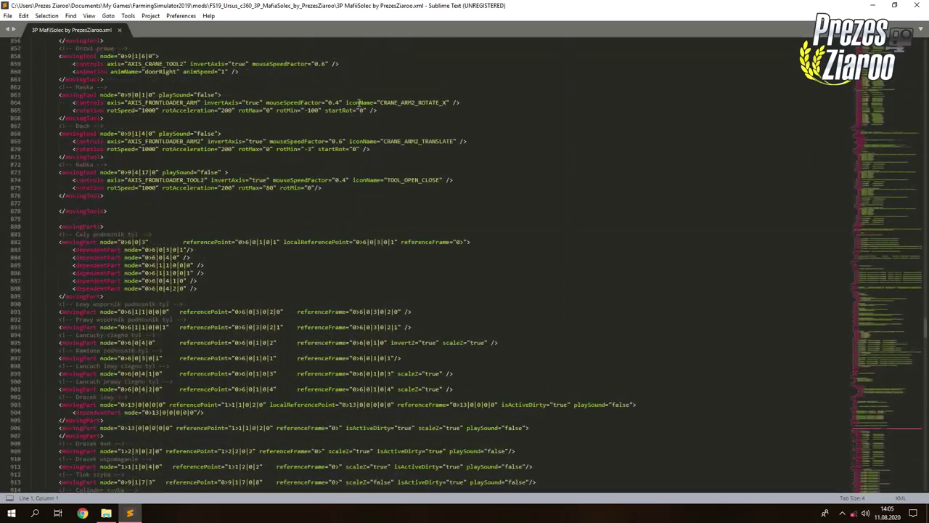
pyautogui.scroll(4, 358, 102)
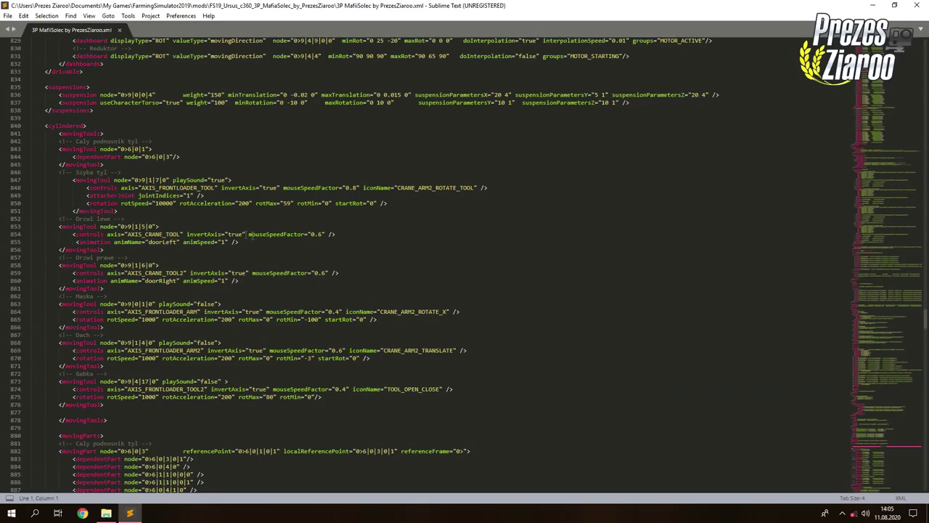
pyautogui.moveTo(312, 234); pyautogui.dragTo(324, 234)
pyautogui.doubleClick(223, 241)
# Open the 40stka by PrezesZiaroo XML from the Sciagawka 40stka desktop folder and find its door movingTool entries.
pyautogui.click(871, 5)
pyautogui.doubleClick(140, 119)
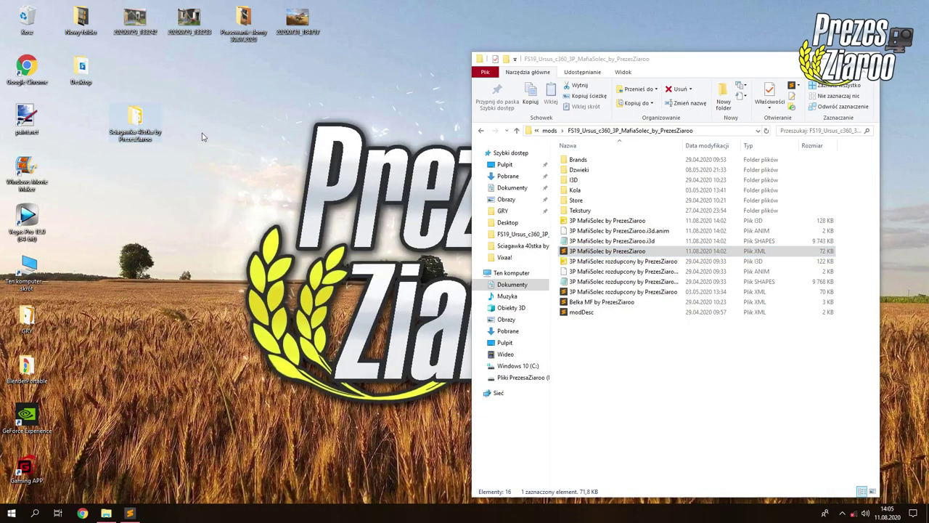
pyautogui.doubleClick(629, 199)
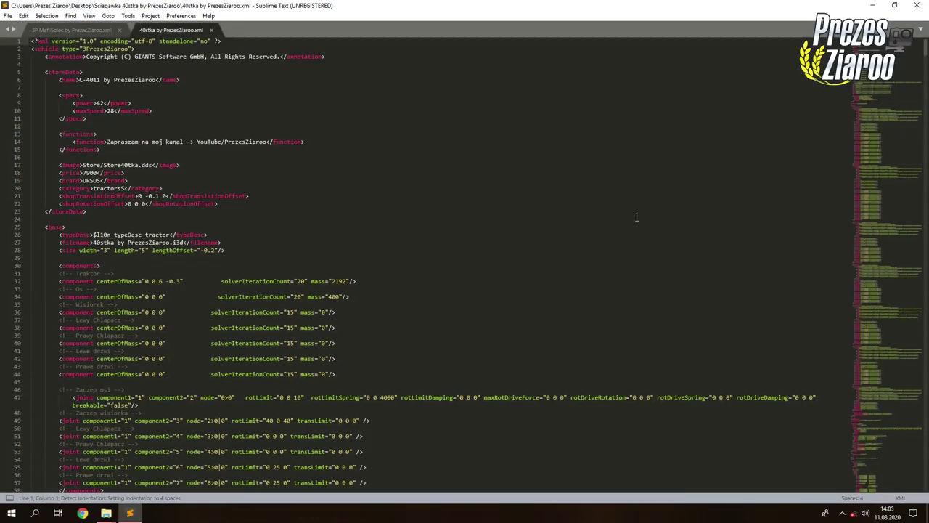
pyautogui.click(891, 376)
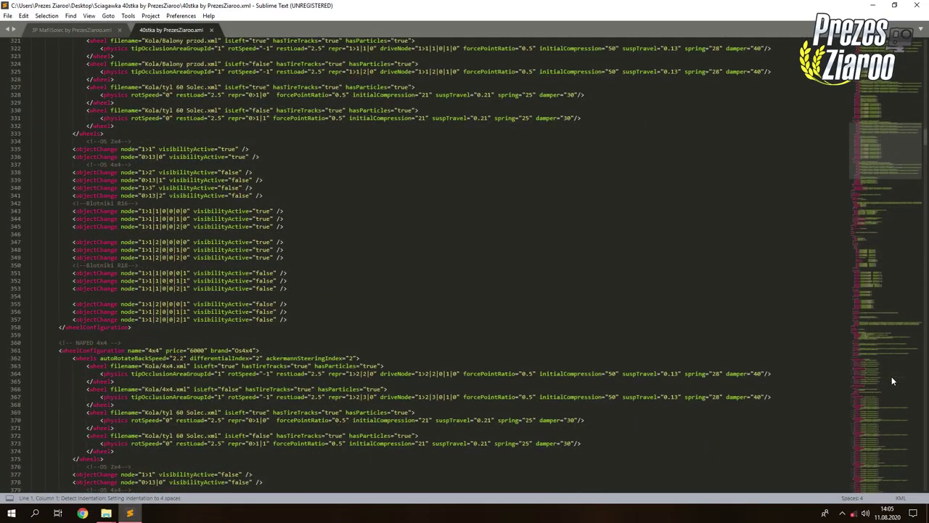
pyautogui.click(892, 376)
pyautogui.click(889, 379)
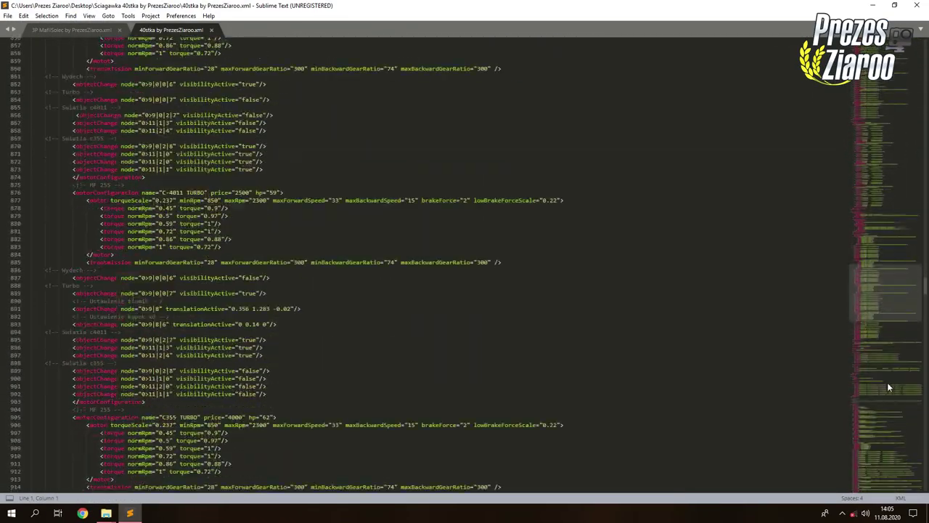
pyautogui.click(887, 382)
pyautogui.scroll(-10, 349, 198)
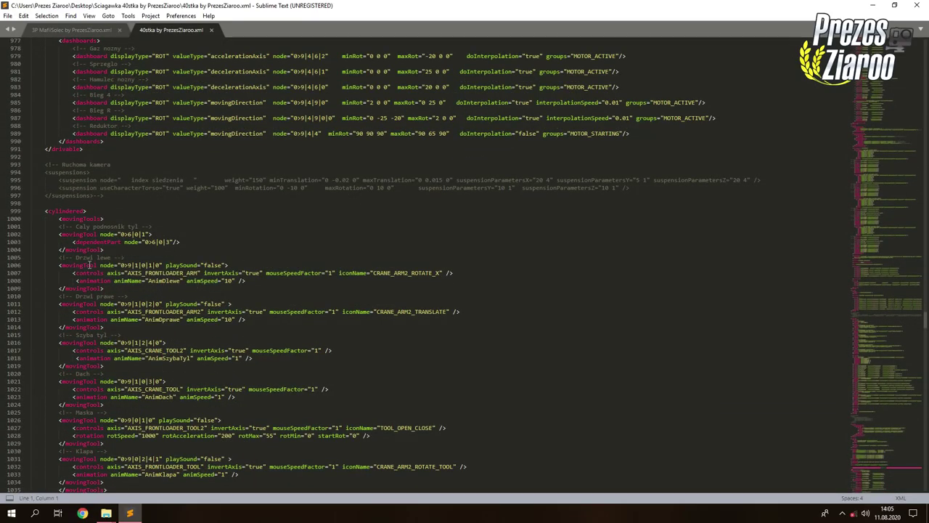
# Check the mouseSpeedFactor and animSpeed of the 40stka door entries, and close that reference file.
pyautogui.moveTo(91, 265); pyautogui.dragTo(375, 284)
pyautogui.click(330, 272)
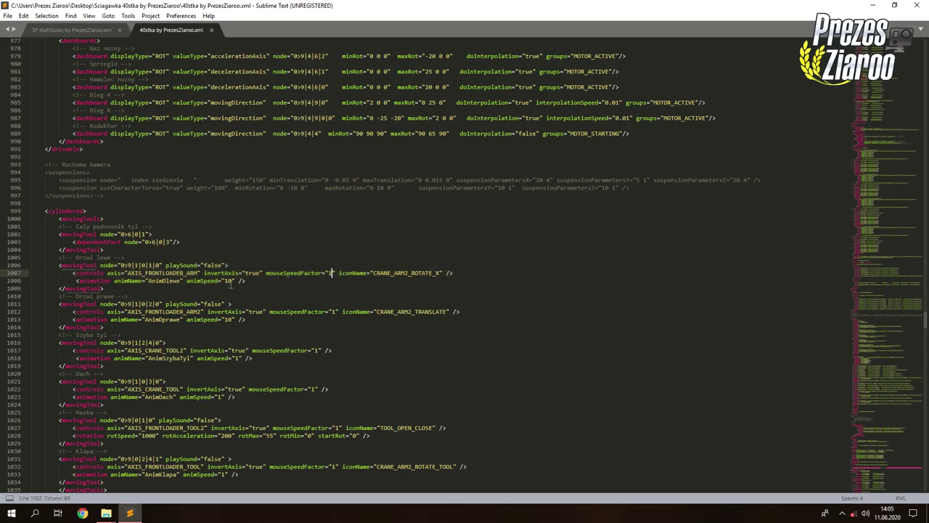
pyautogui.doubleClick(226, 280)
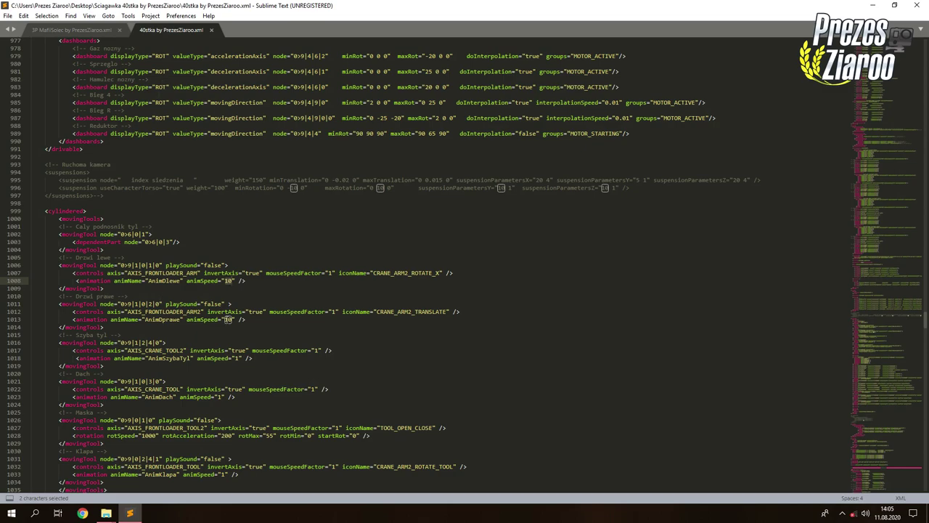
pyautogui.click(210, 30)
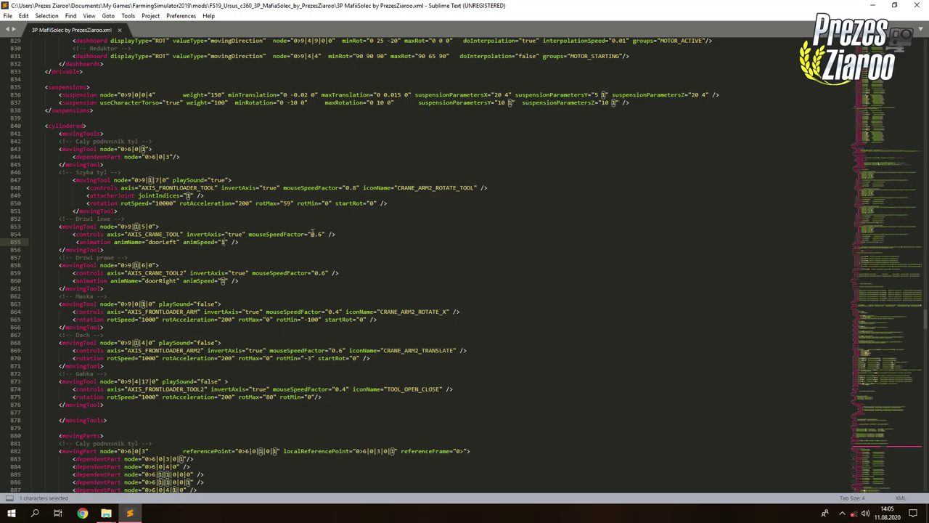
# Set the left door's mouseSpeedFactor to 1 and its doorLeft animSpeed to 10.
pyautogui.moveTo(312, 234); pyautogui.dragTo(317, 234)
pyautogui.write('1')
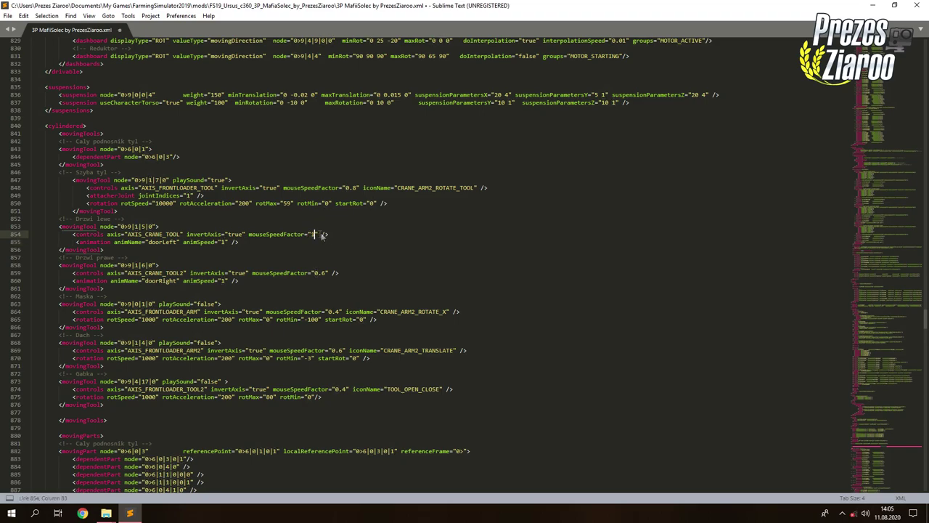
pyautogui.click(223, 242)
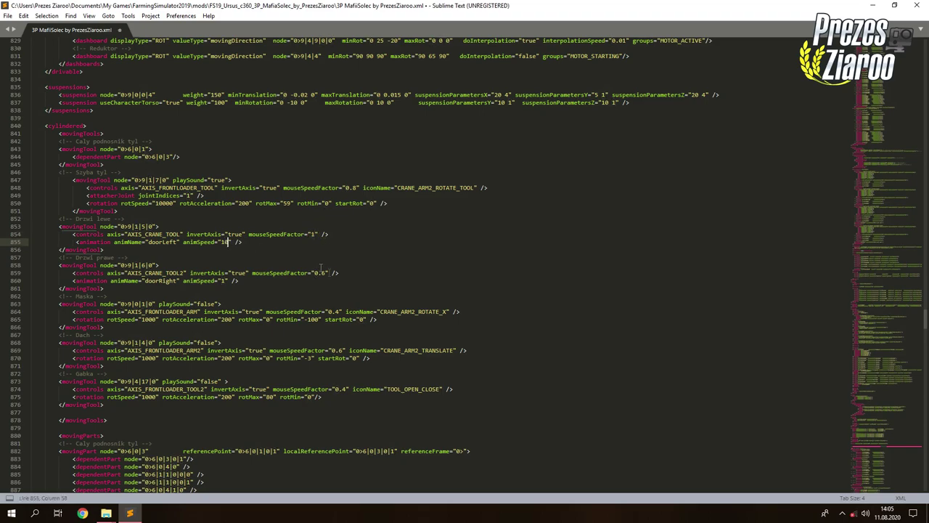
# Set the right door's mouseSpeedFactor to 1 and its doorRight animSpeed to 10, and save the XML file.
pyautogui.moveTo(315, 273); pyautogui.dragTo(326, 273)
pyautogui.write('1')
pyautogui.click(222, 281)
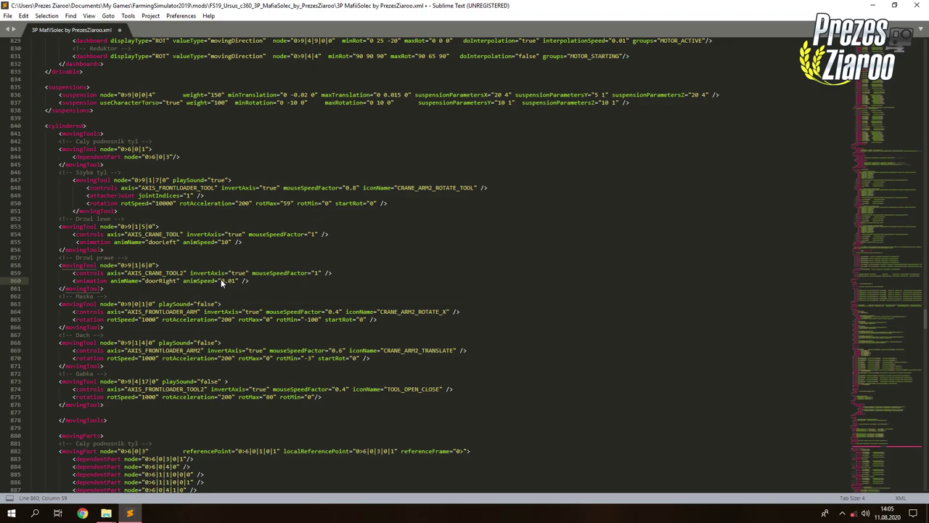
pyautogui.write('0')
pyautogui.write('1')
pyautogui.write('0')
pyautogui.hotkey('ctrl', 's')
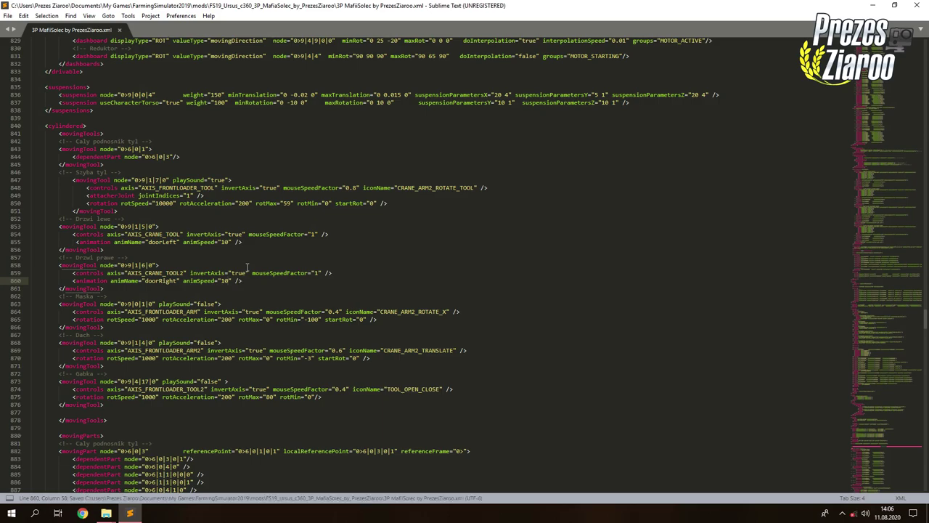